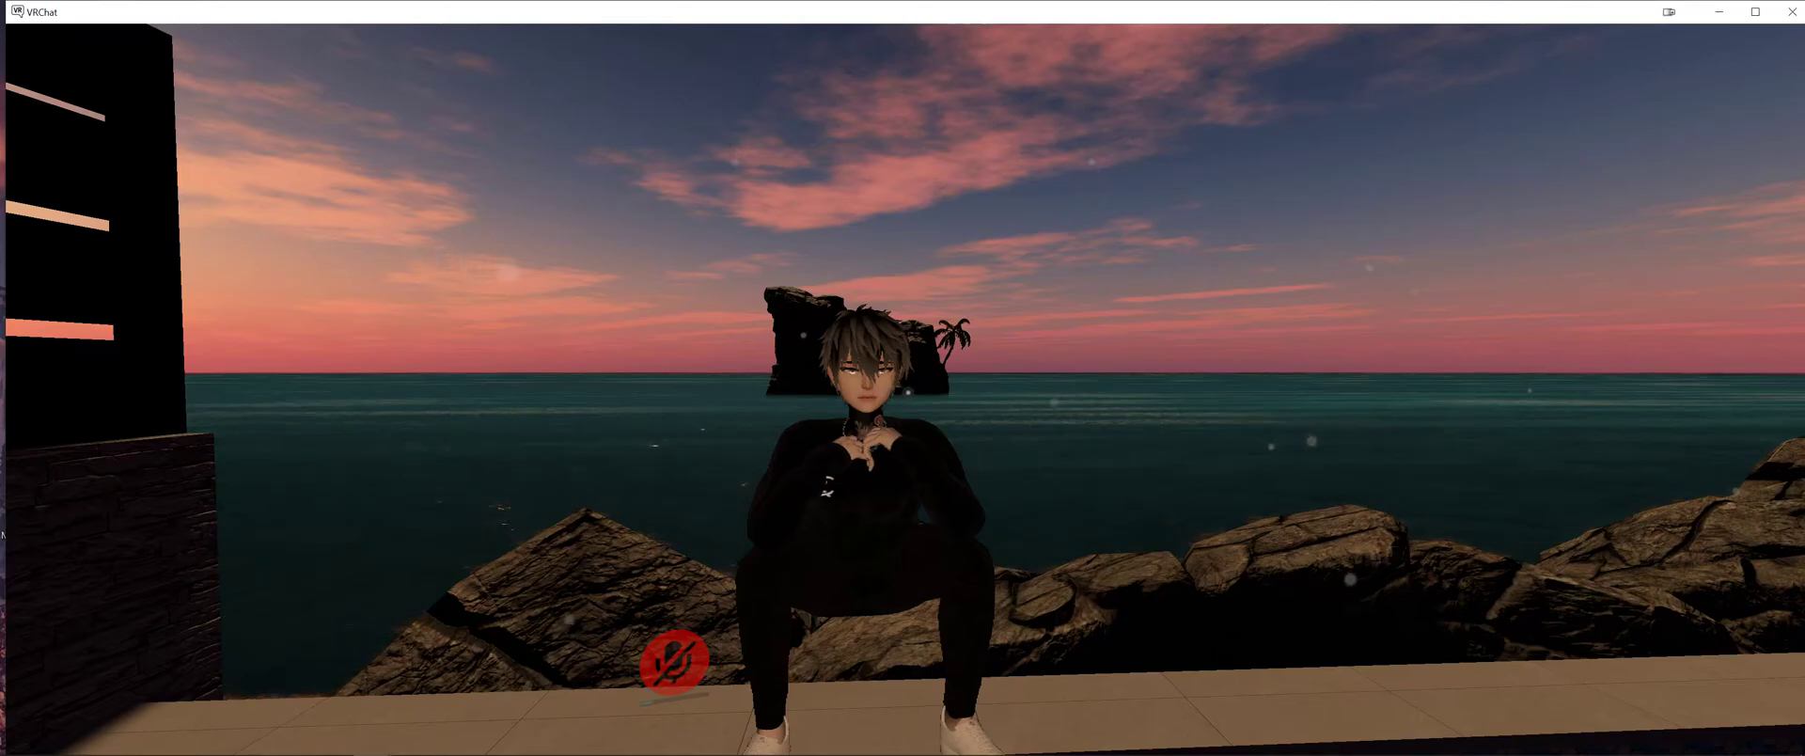
- Open the full settings menu, collapse the Styletor section and hide the mod settings
key(Escape)
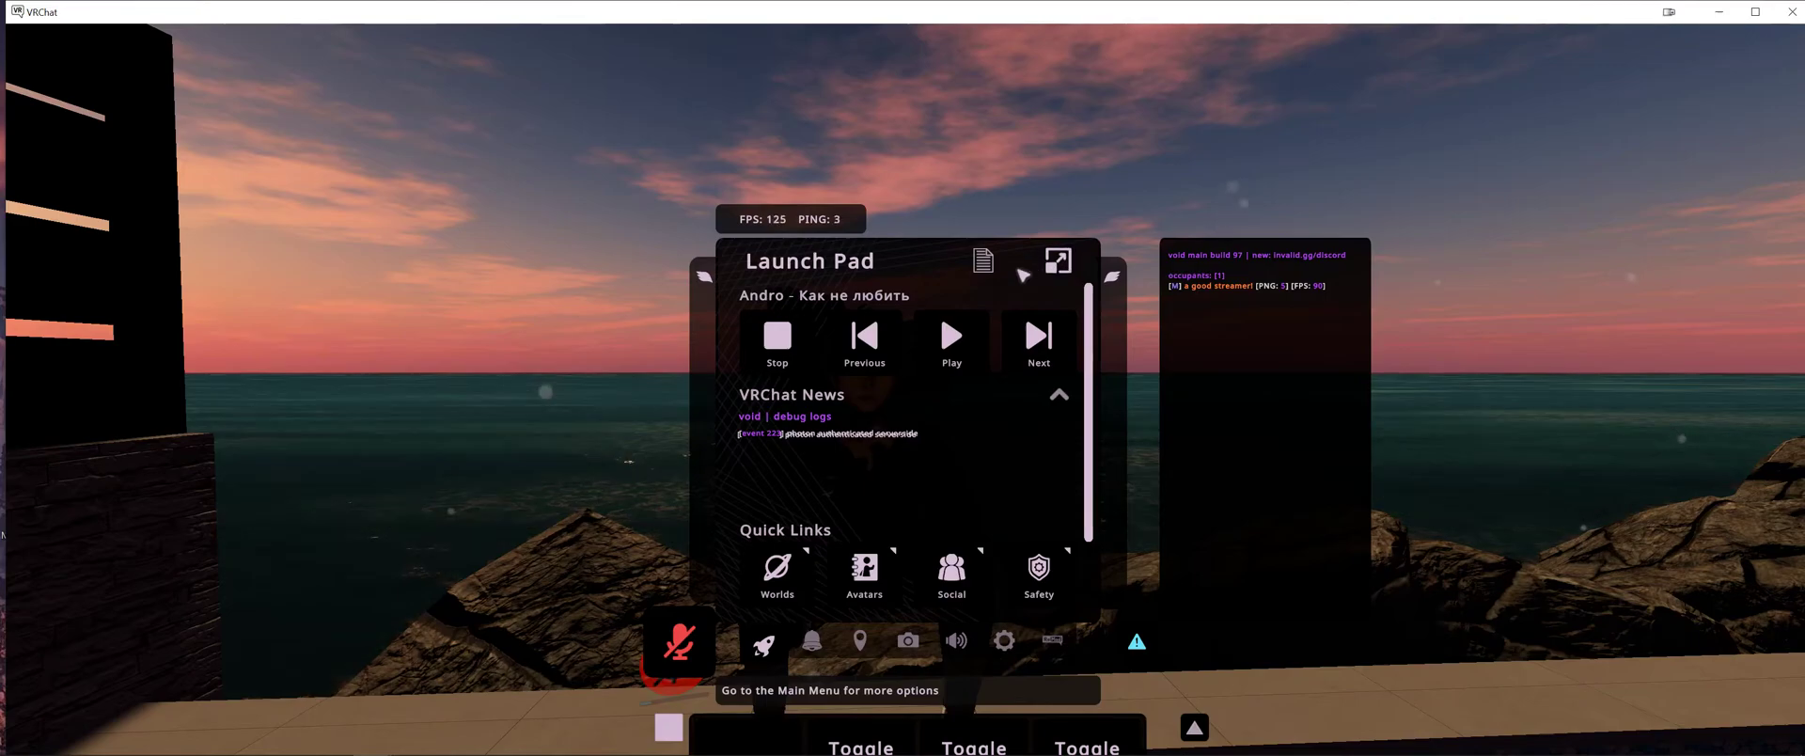
click(1004, 641)
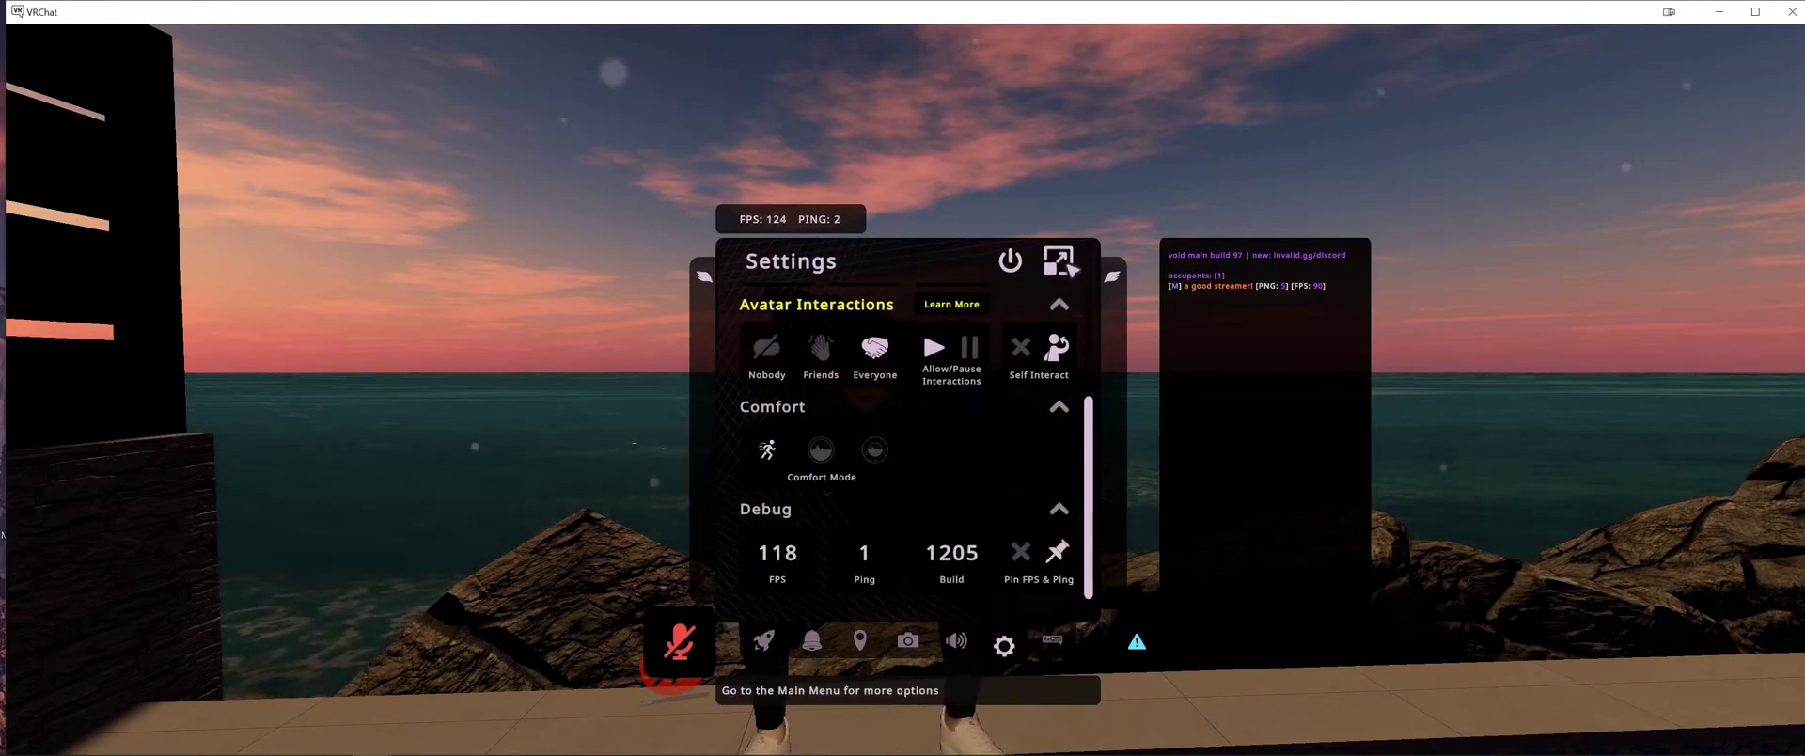
click(1059, 263)
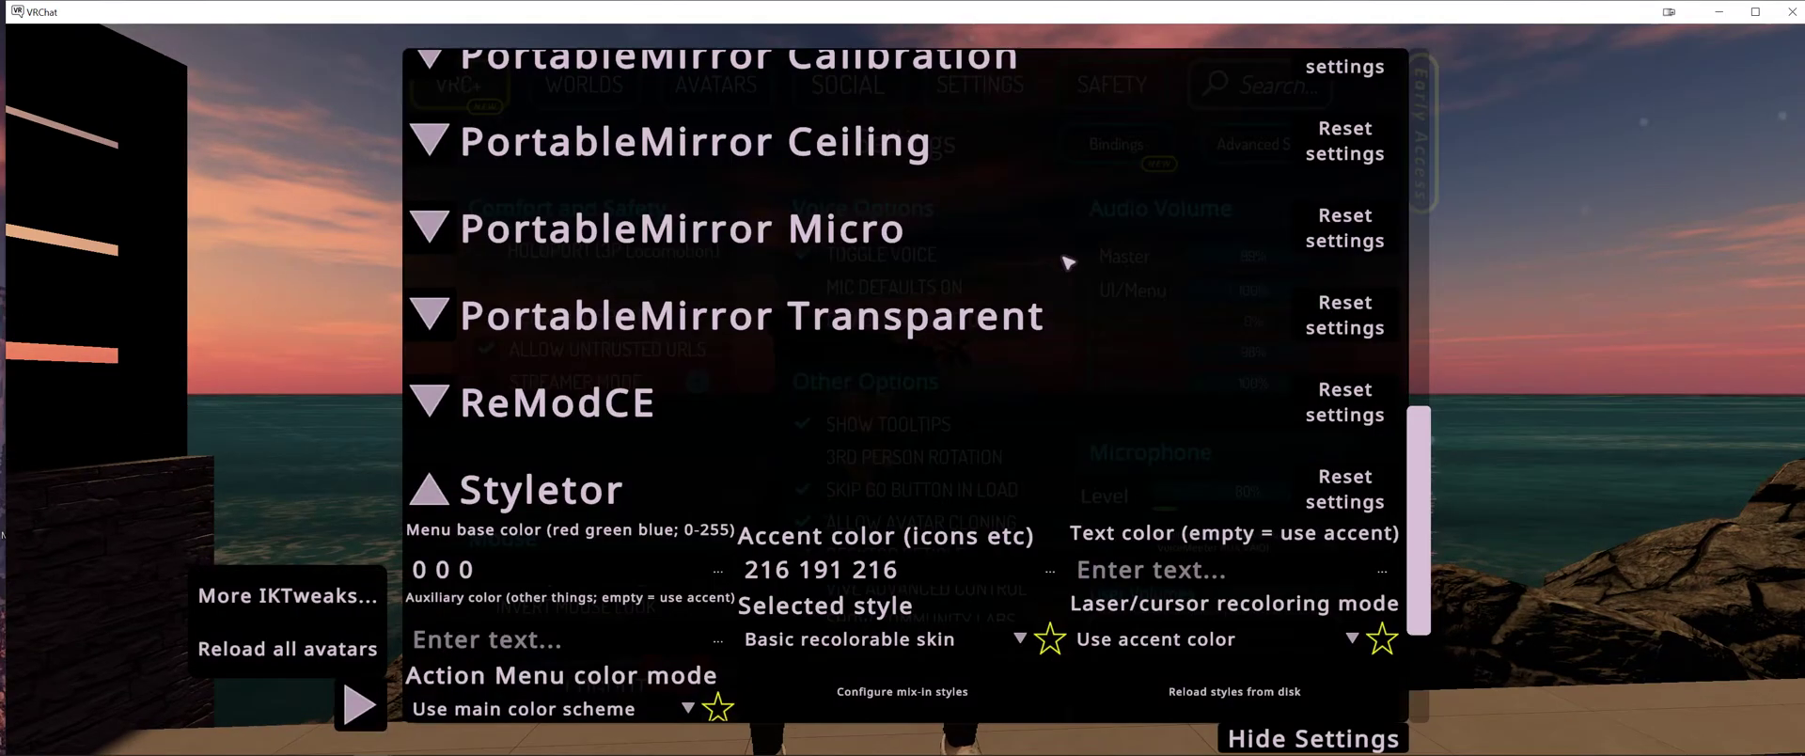
click(442, 490)
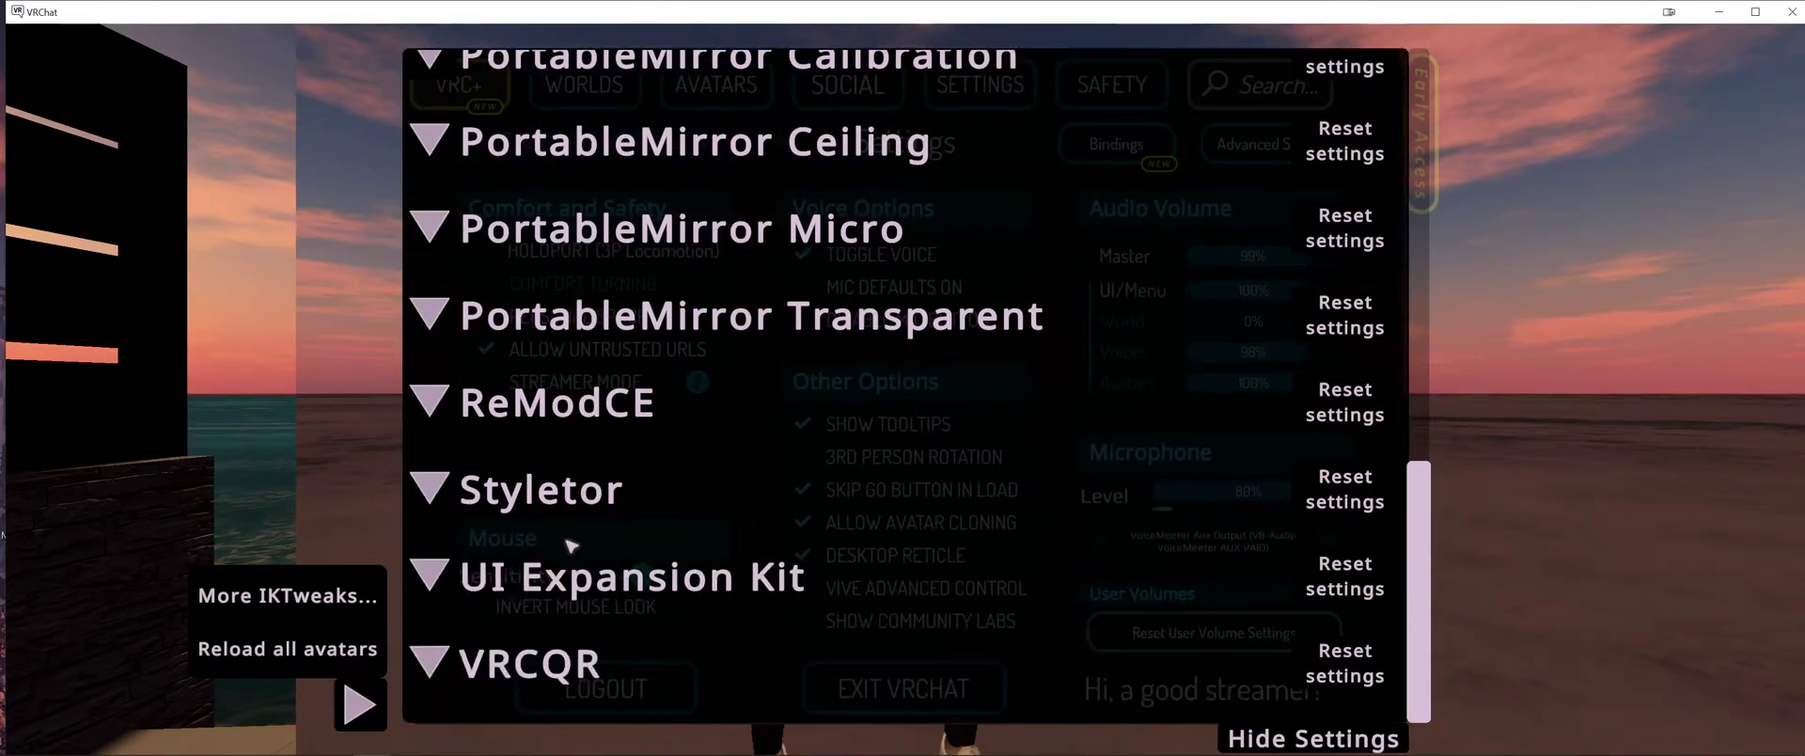
click(1335, 738)
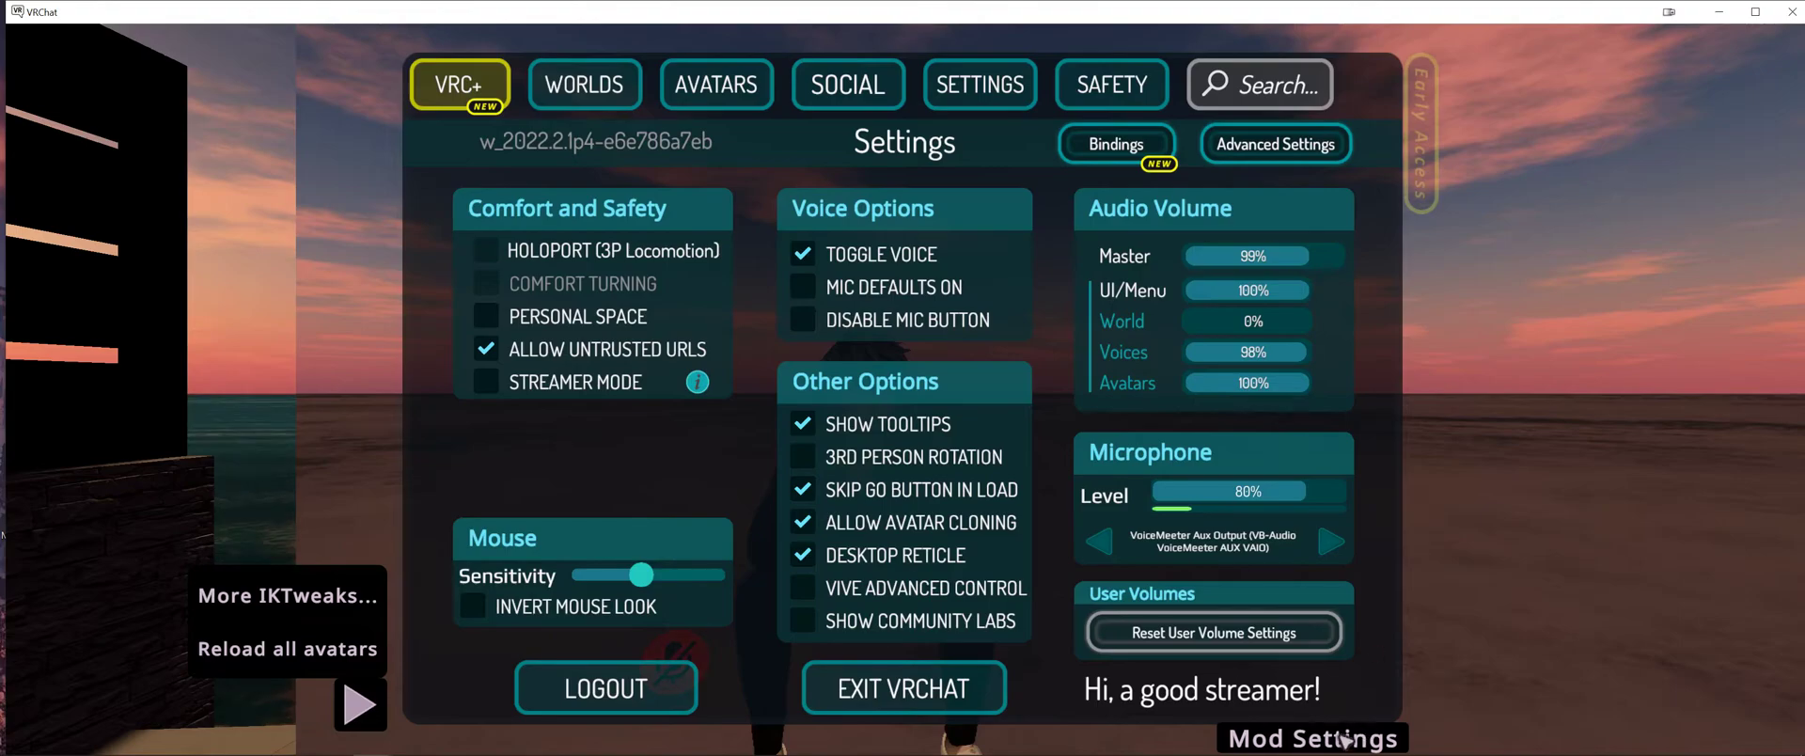
- Show the mod settings again and expand the Styletor section to display its color and style options
click(1271, 742)
scroll(729, 270, up, 3)
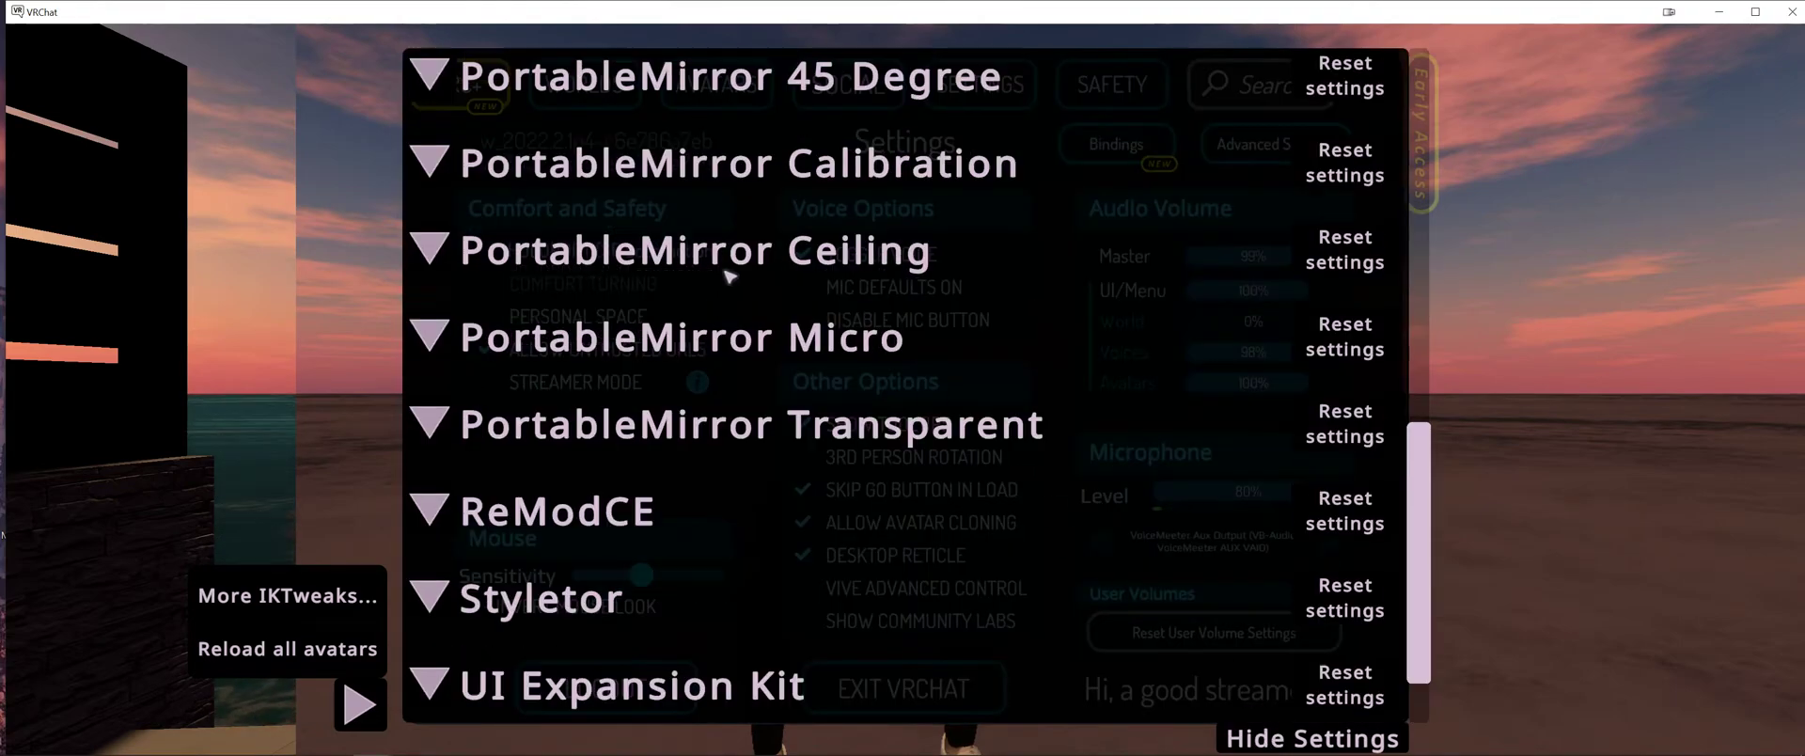
scroll(729, 270, down, 3)
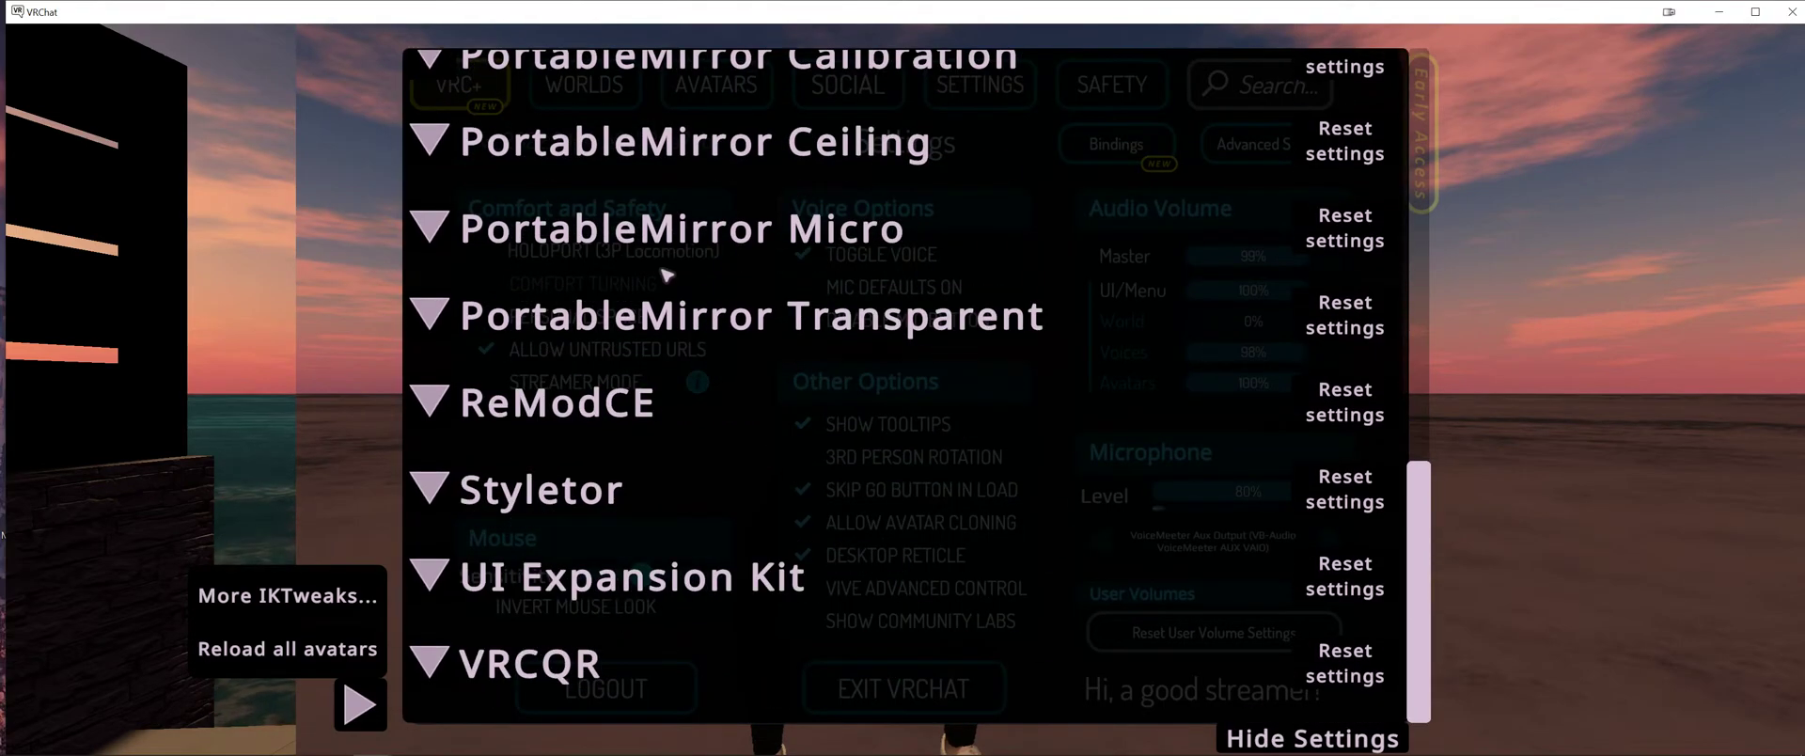
click(437, 487)
scroll(946, 550, down, 1)
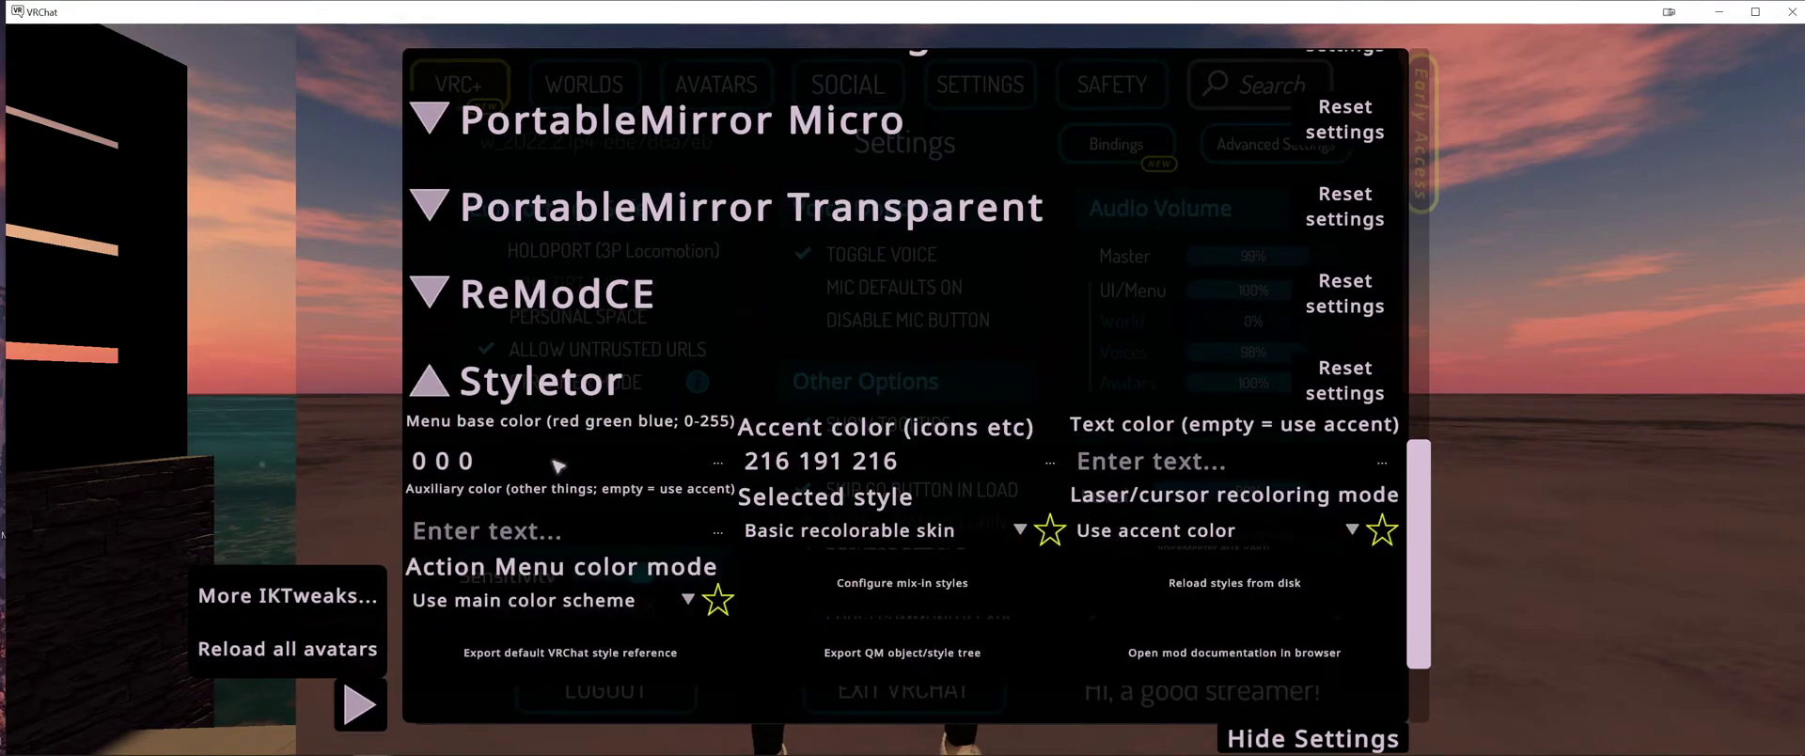
scroll(964, 492, down, 1)
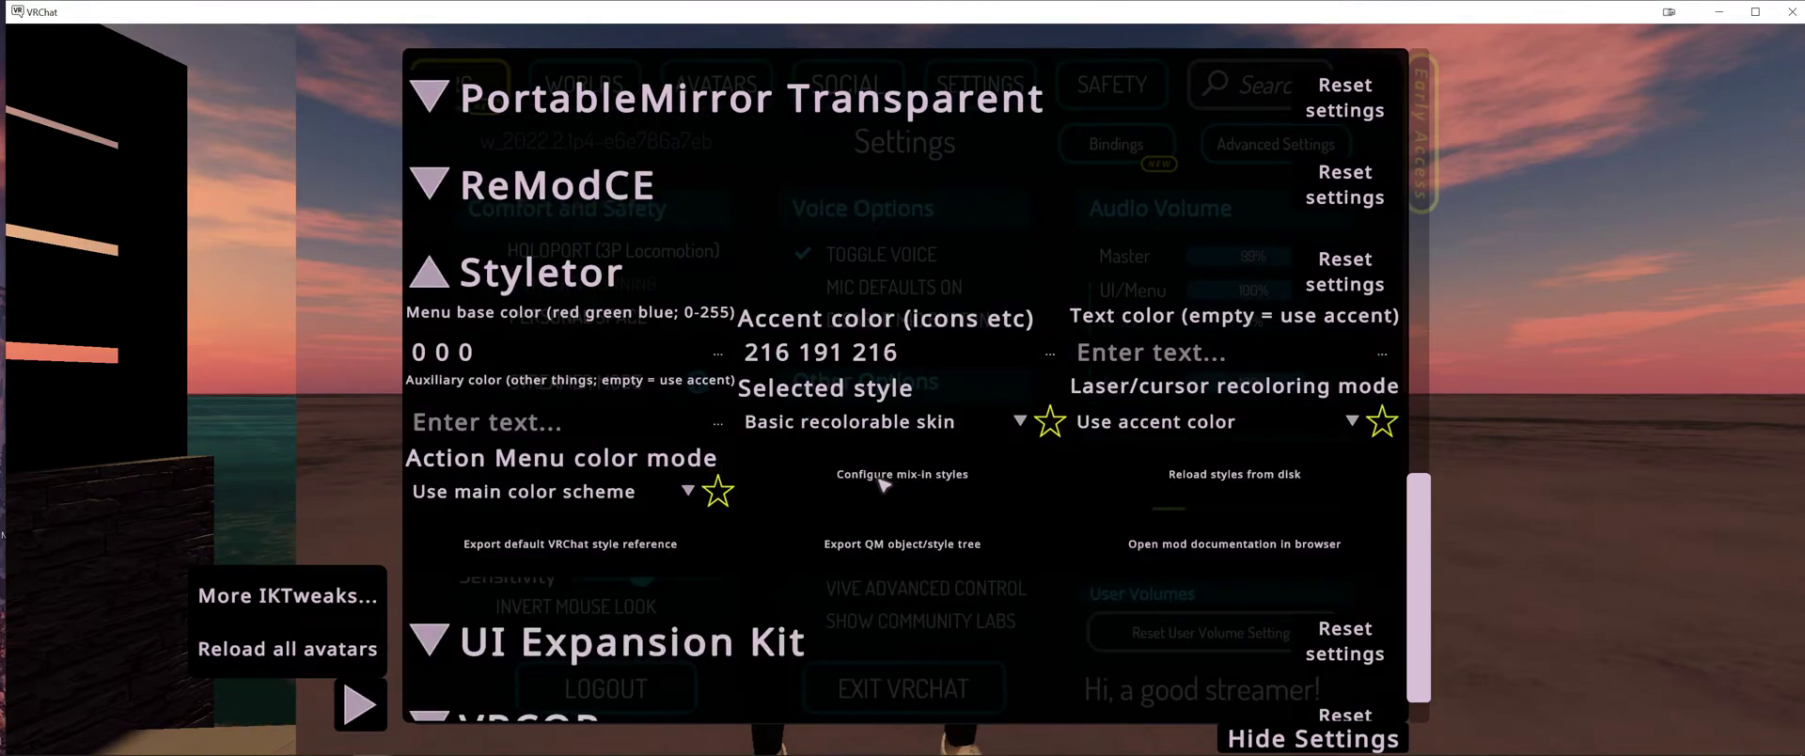
- Switch the "QM background - Lemon" mix-in style on and back off, and close the mix-in style list
click(956, 477)
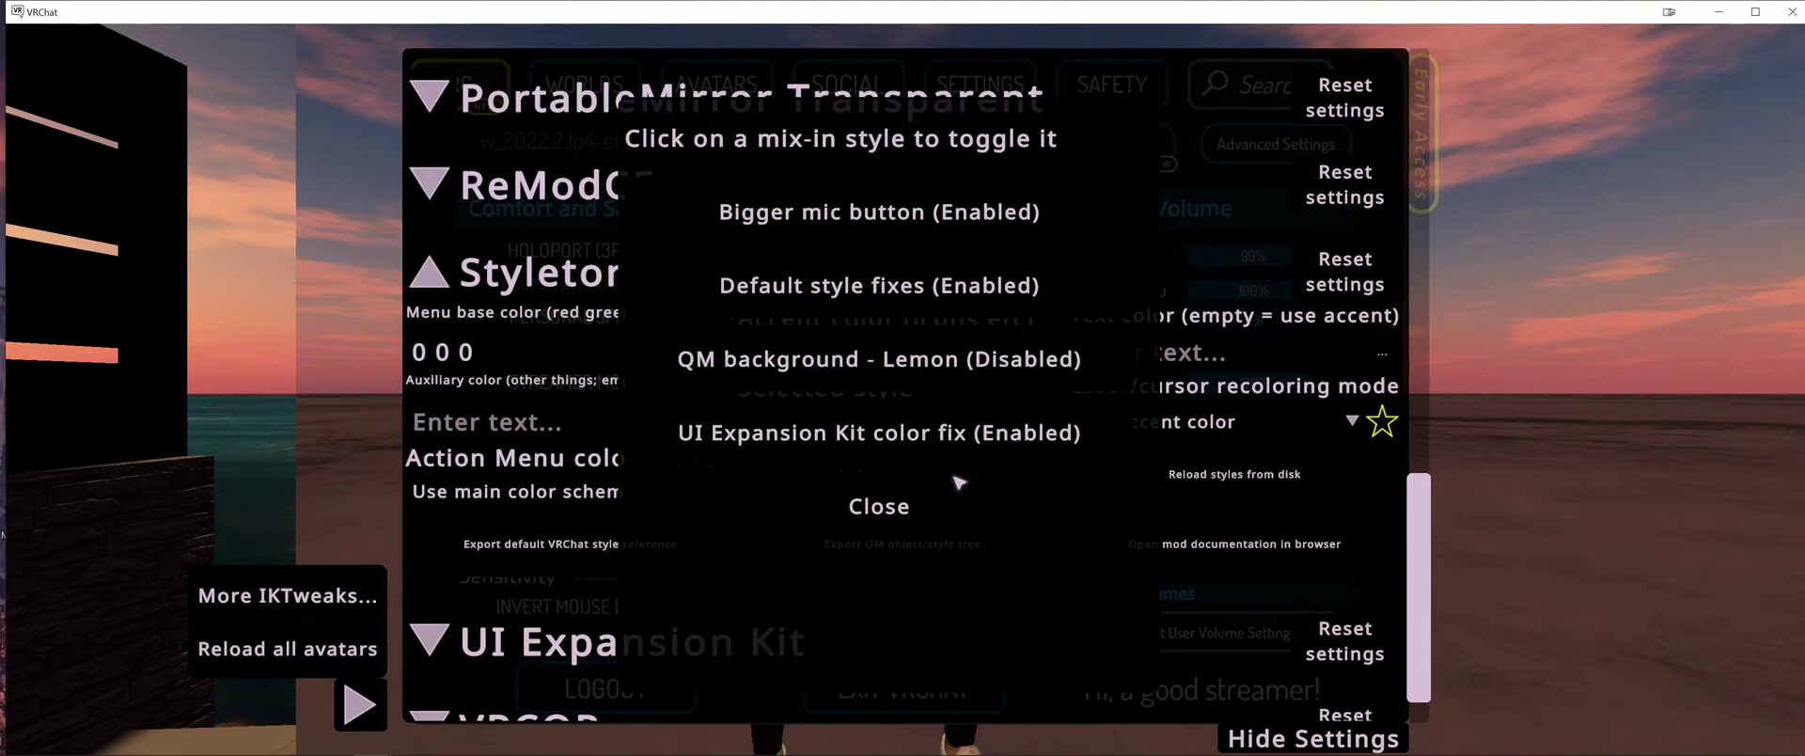
click(993, 375)
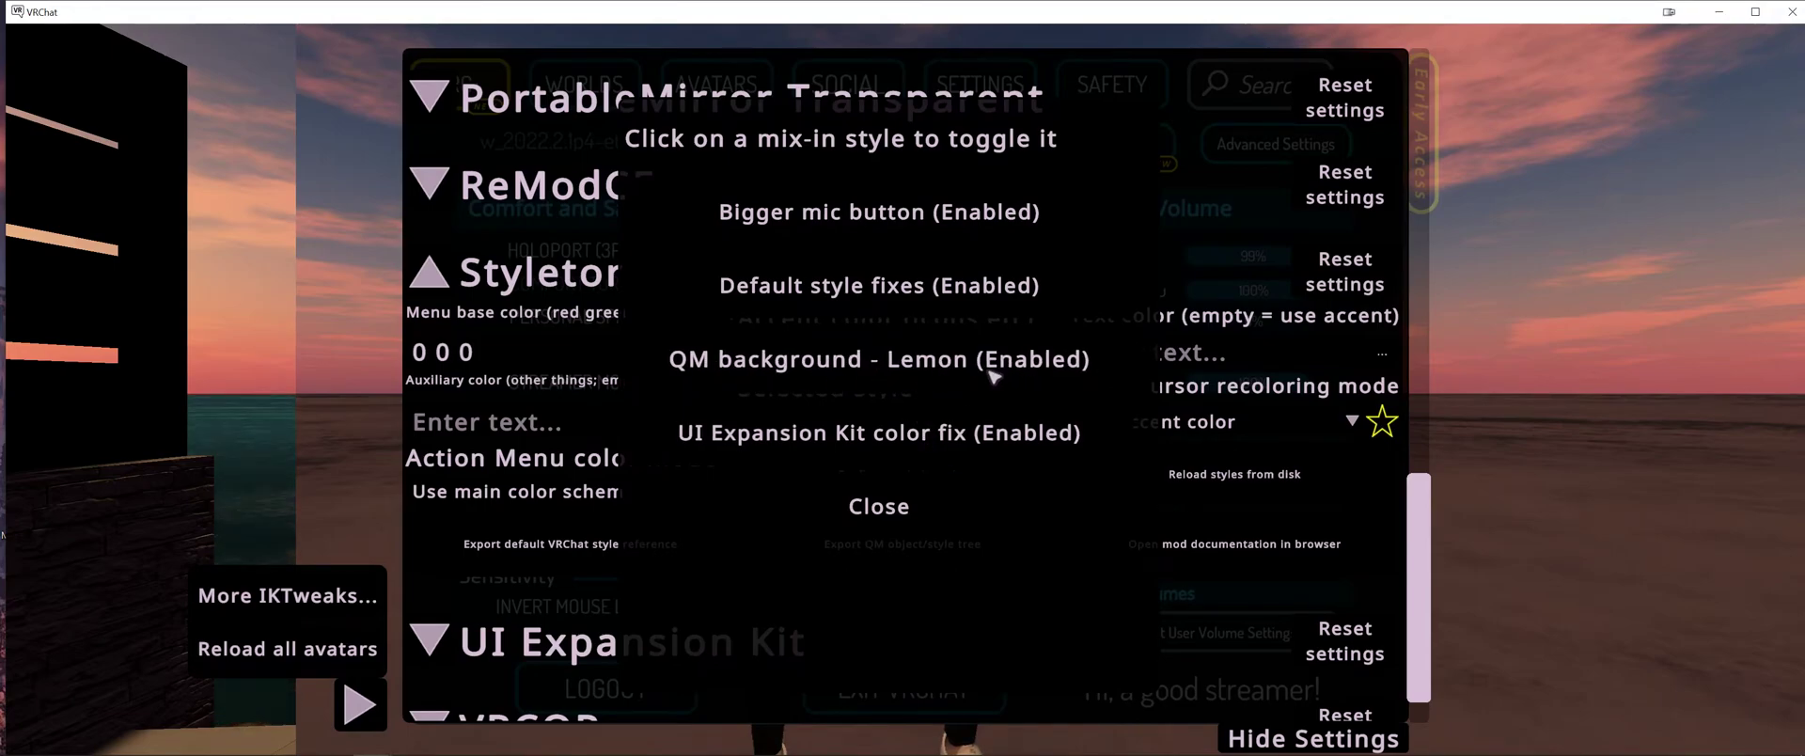
click(992, 375)
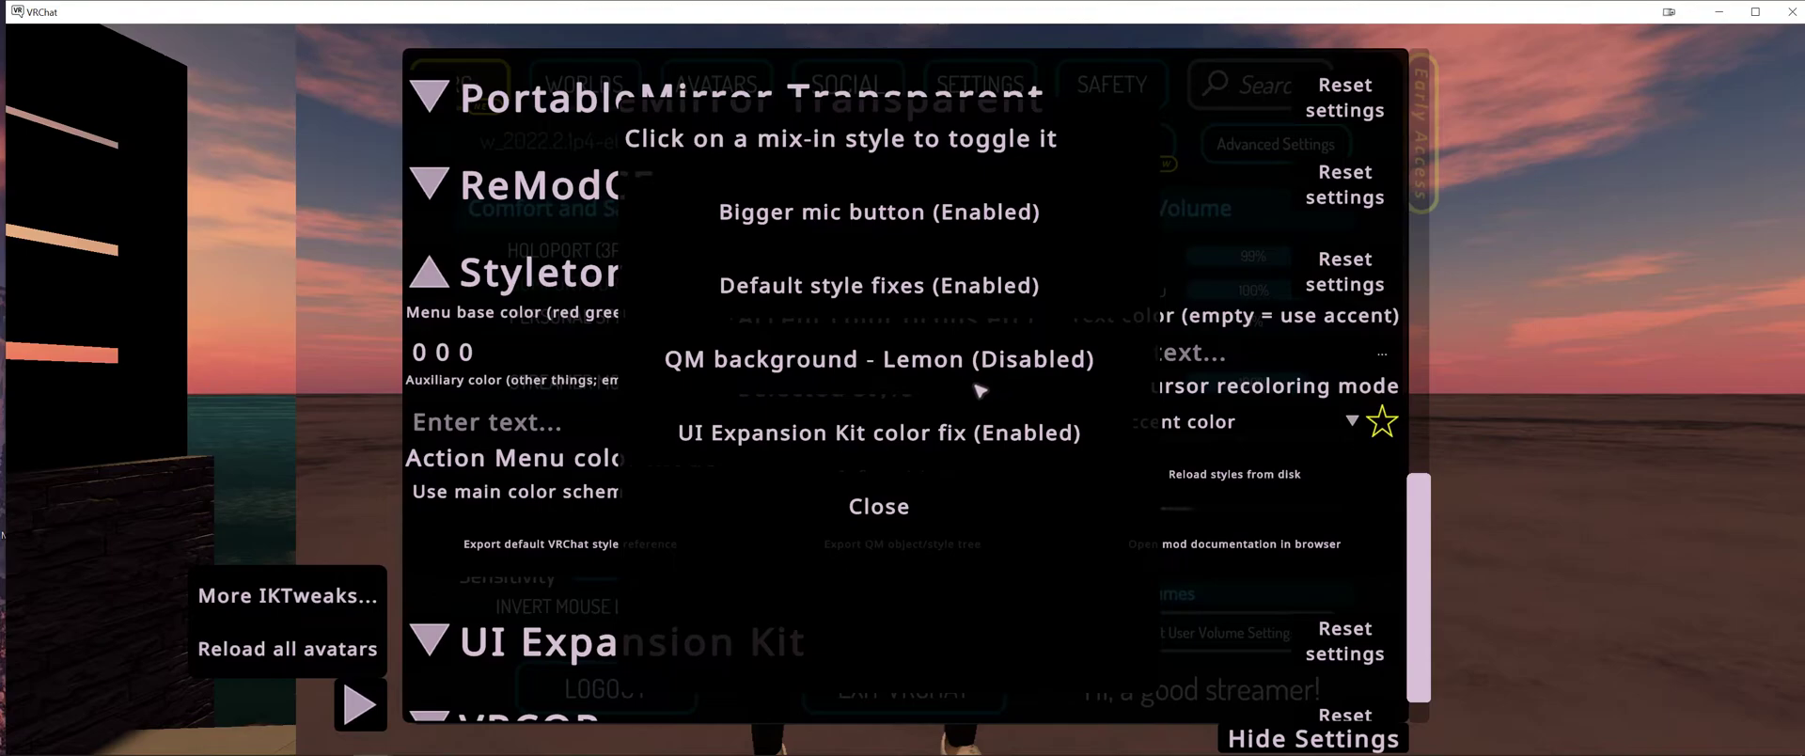
click(878, 507)
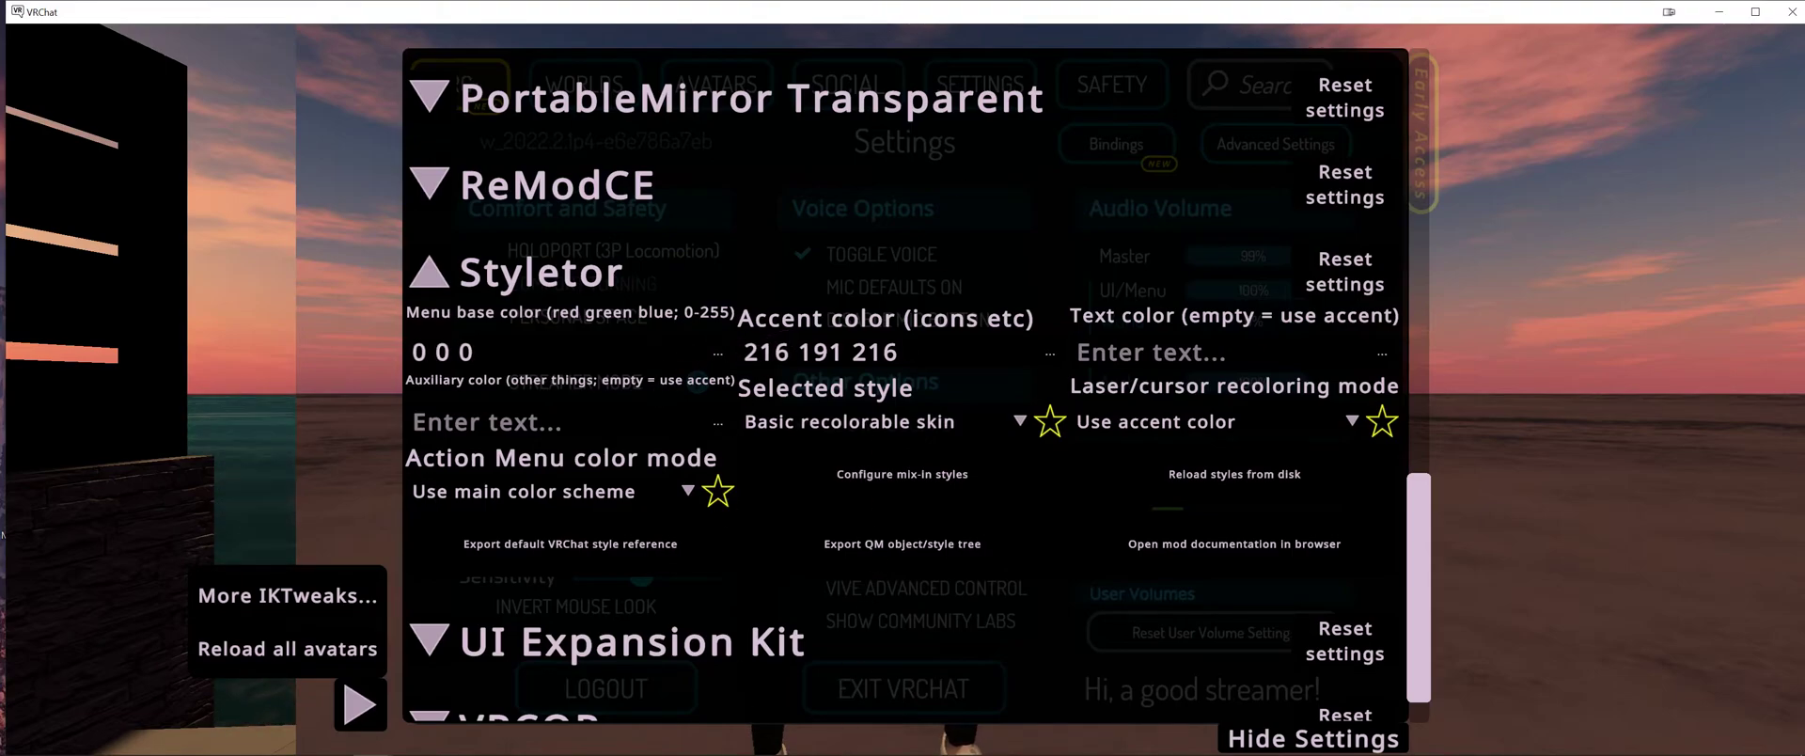
- Switch to the RapidTables RGB color picker in Firefox, dismiss the privacy notice and pick the purple with RGB 95, 21, 138
click(531, 740)
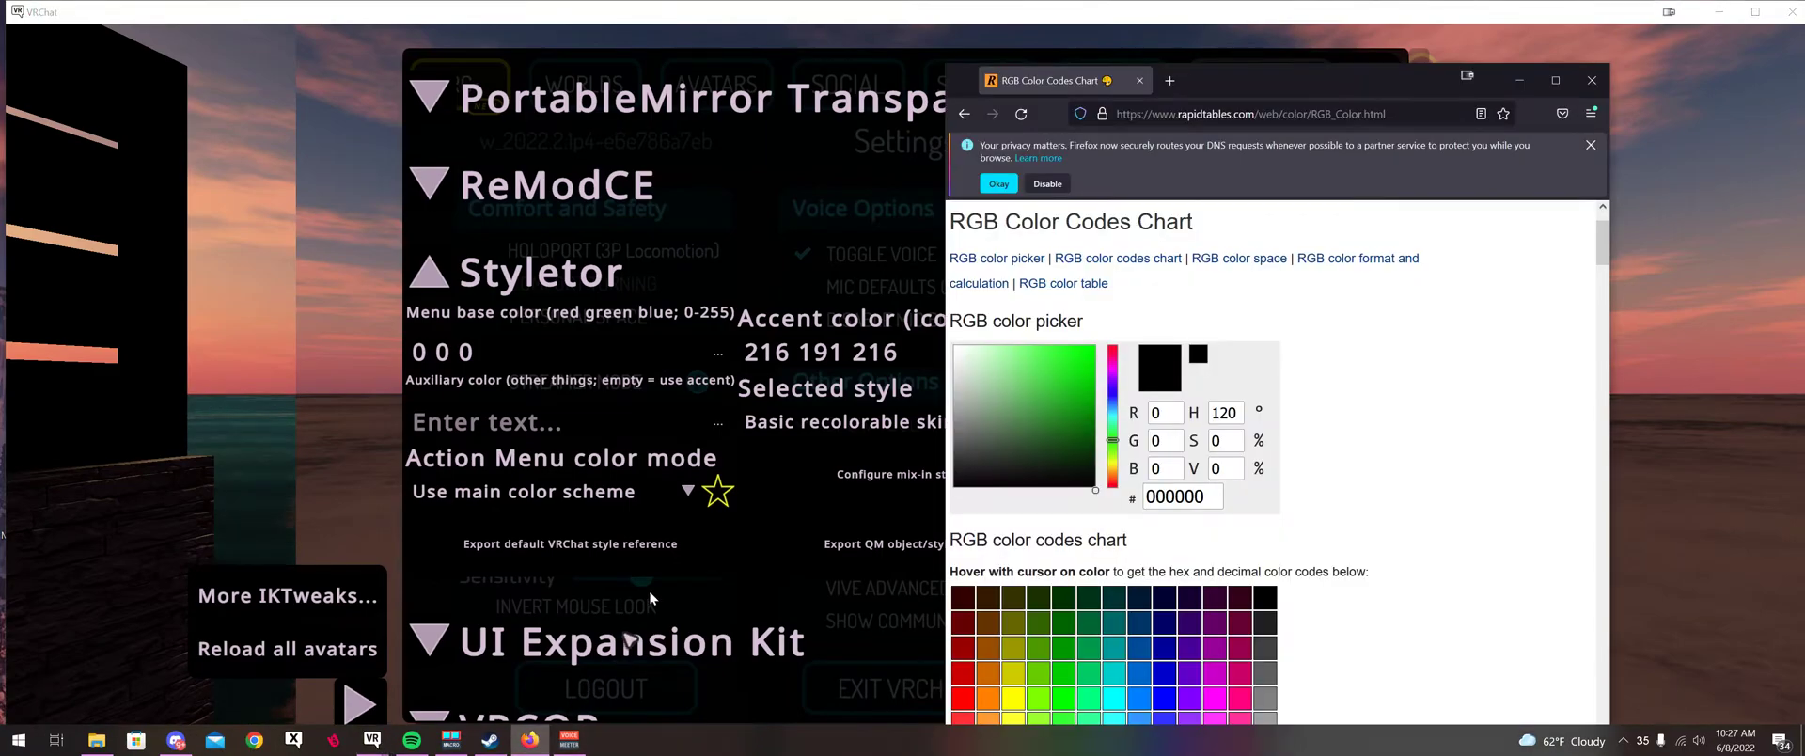
click(1049, 184)
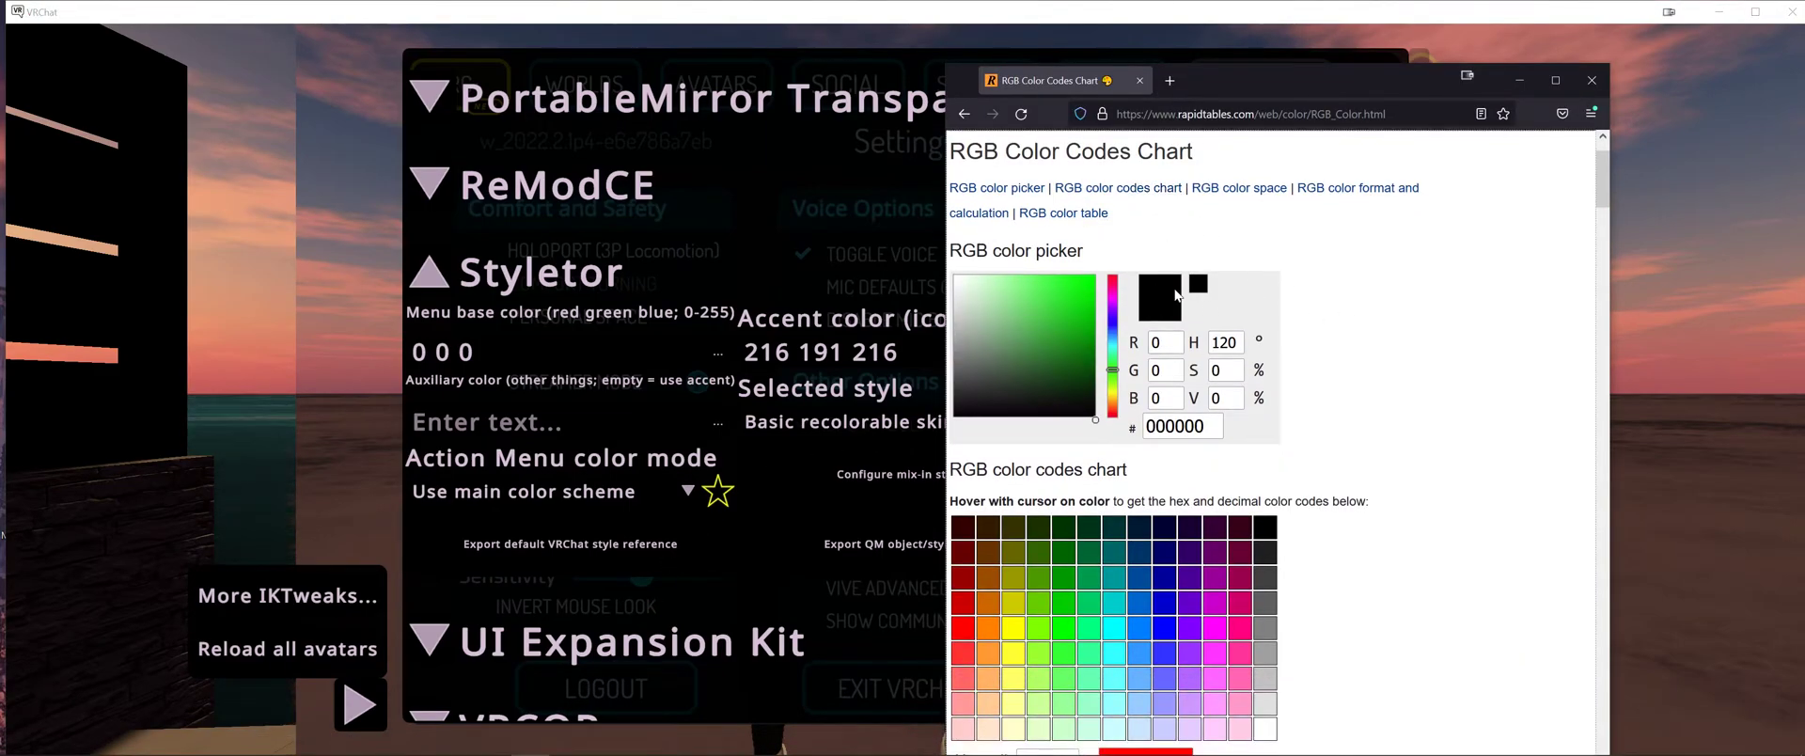
scroll(1164, 422, up, 2)
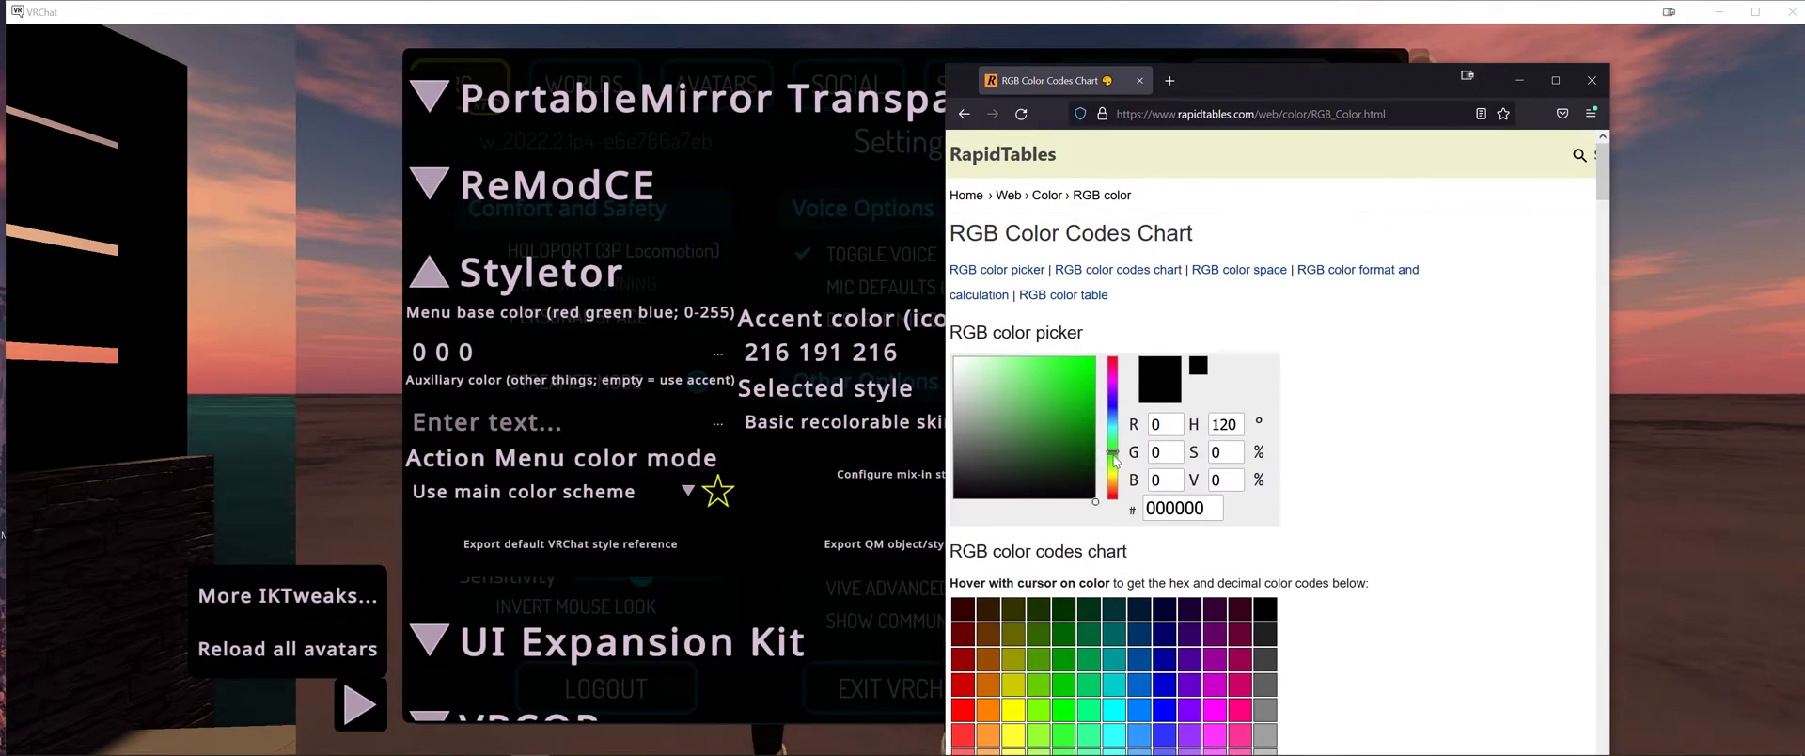
drag(1113, 458, 1114, 369)
mouse_move(1069, 416)
mouse_down()
mouse_move(1076, 391)
mouse_move(1062, 451)
mouse_move(1112, 388)
mouse_move(1074, 426)
mouse_move(1160, 424)
mouse_up()
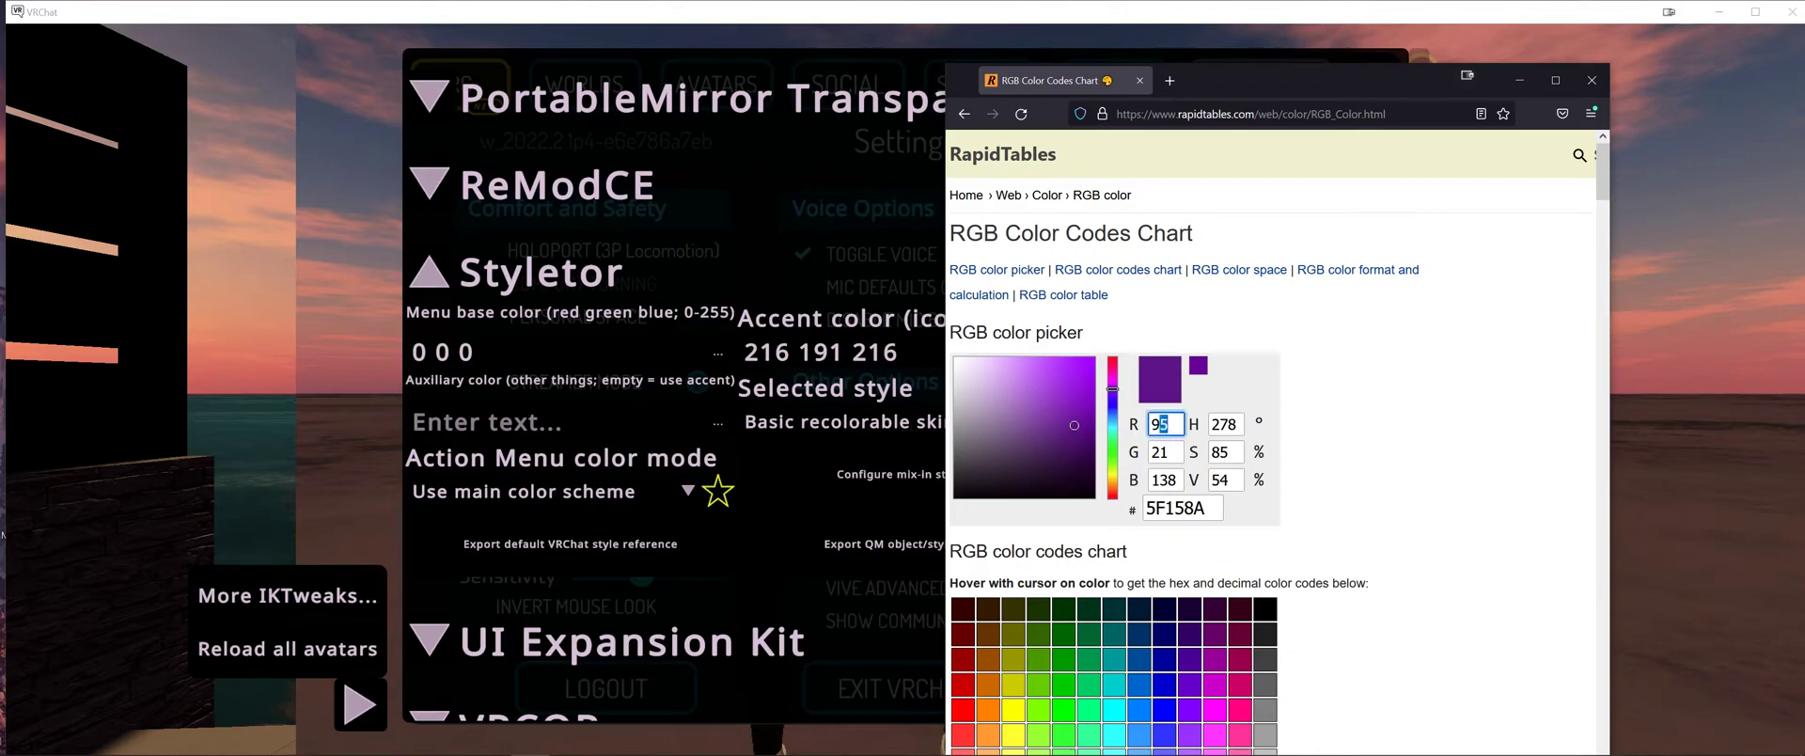
click(1075, 425)
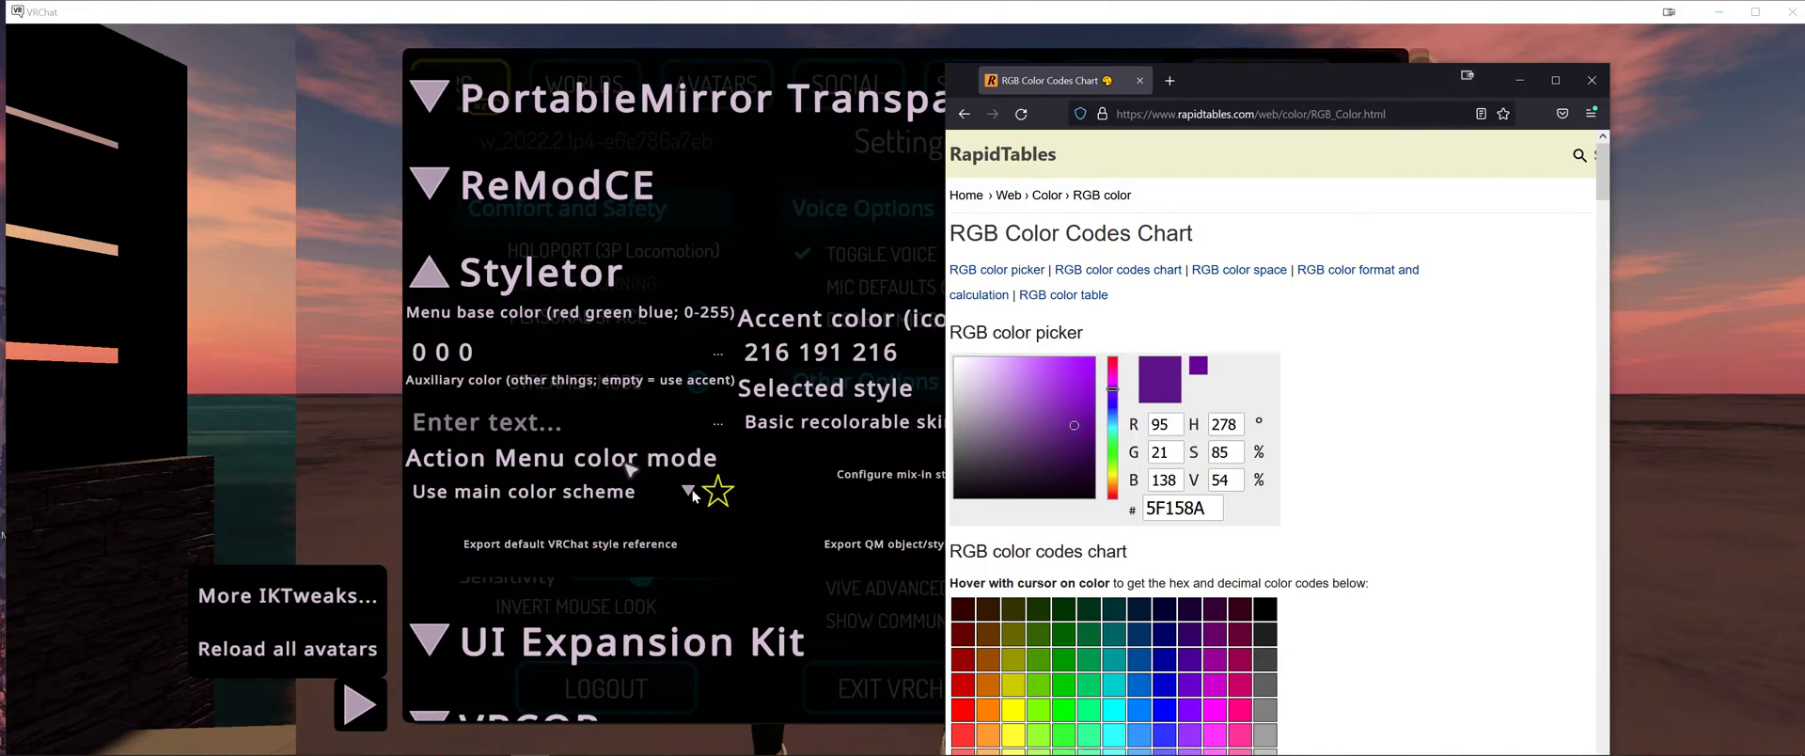
- Return to VRChat and set Styletor's menu base color to 95 21 138, checking the values against the browser color picker
click(721, 360)
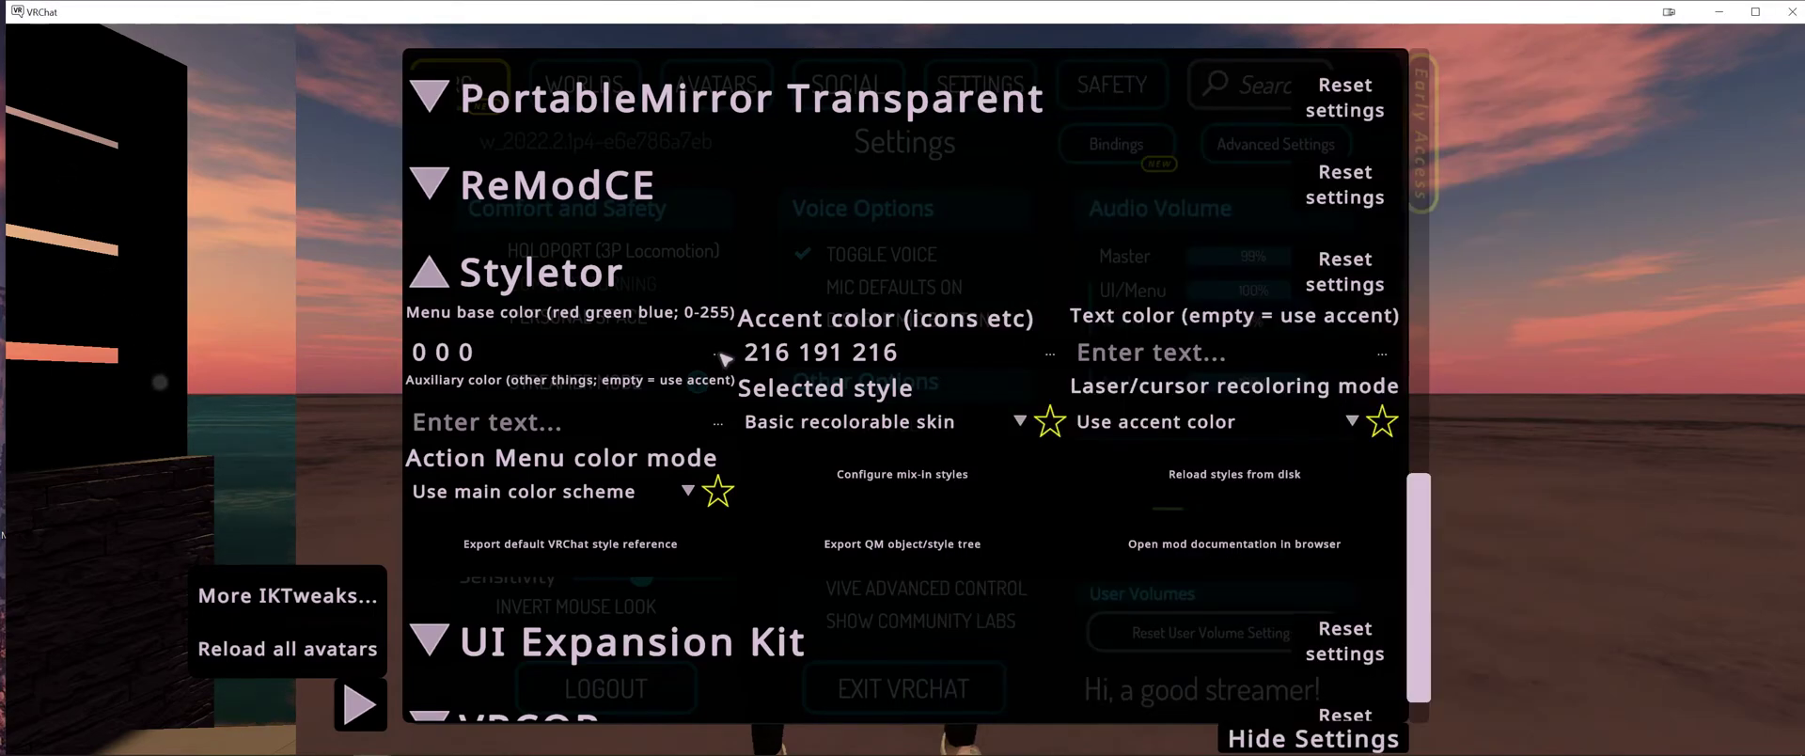
click(720, 356)
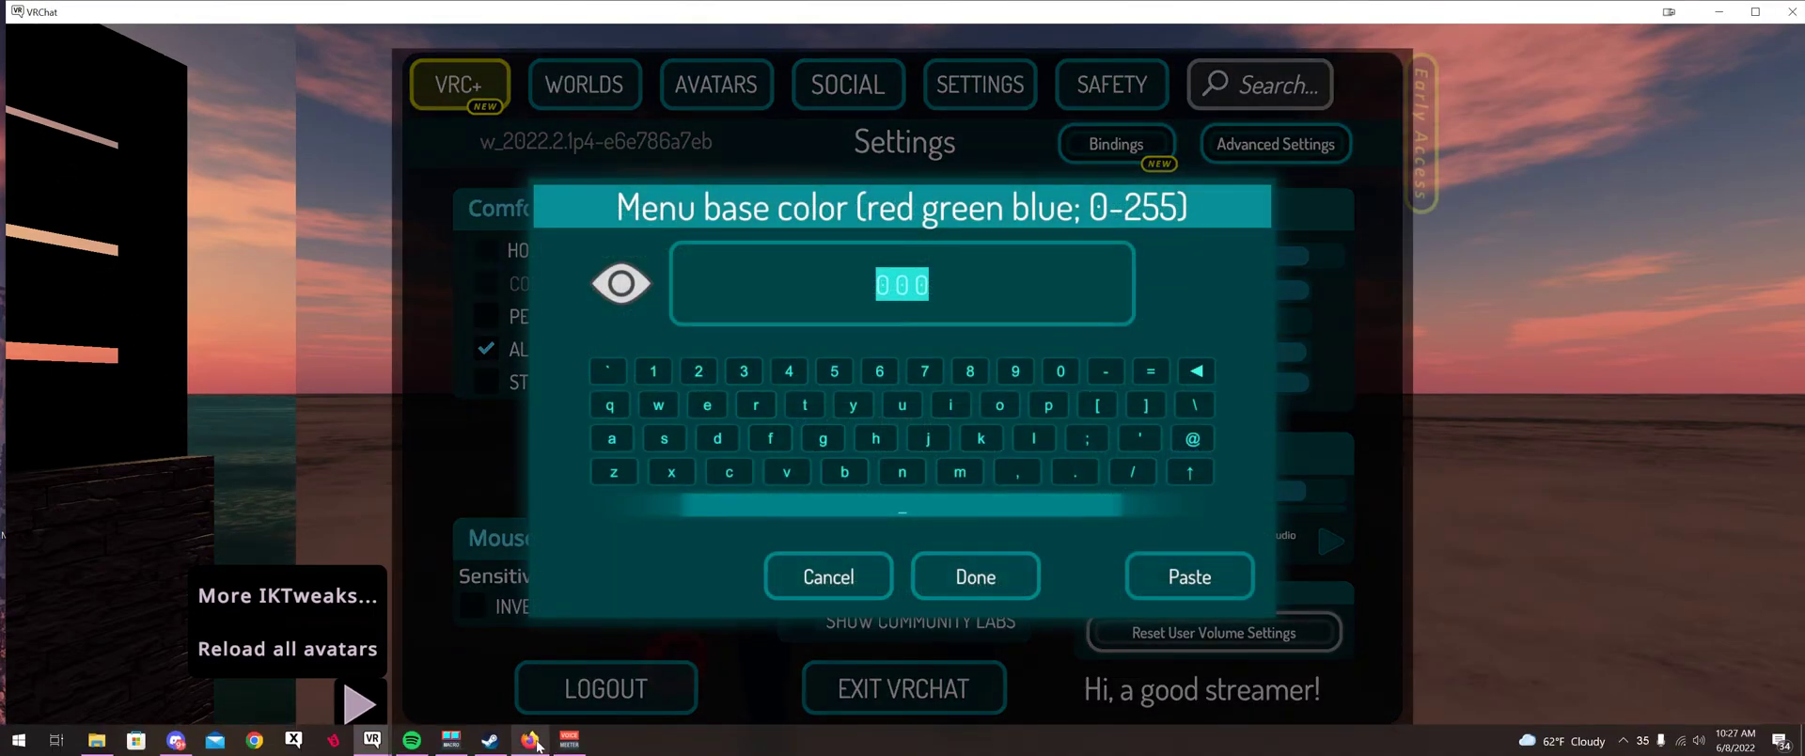
click(532, 741)
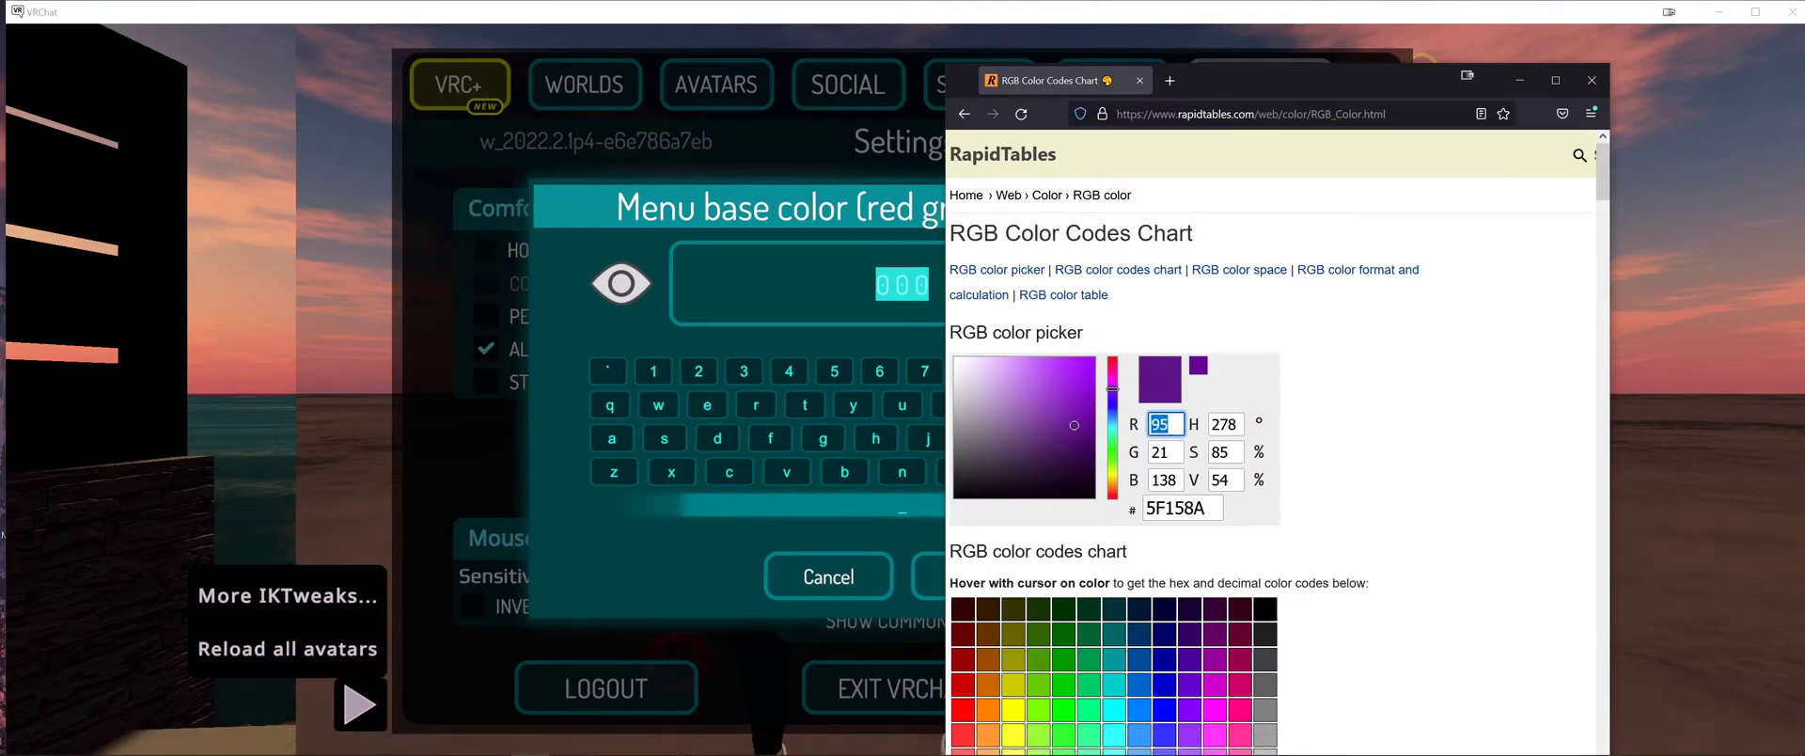
click(805, 237)
click(930, 290)
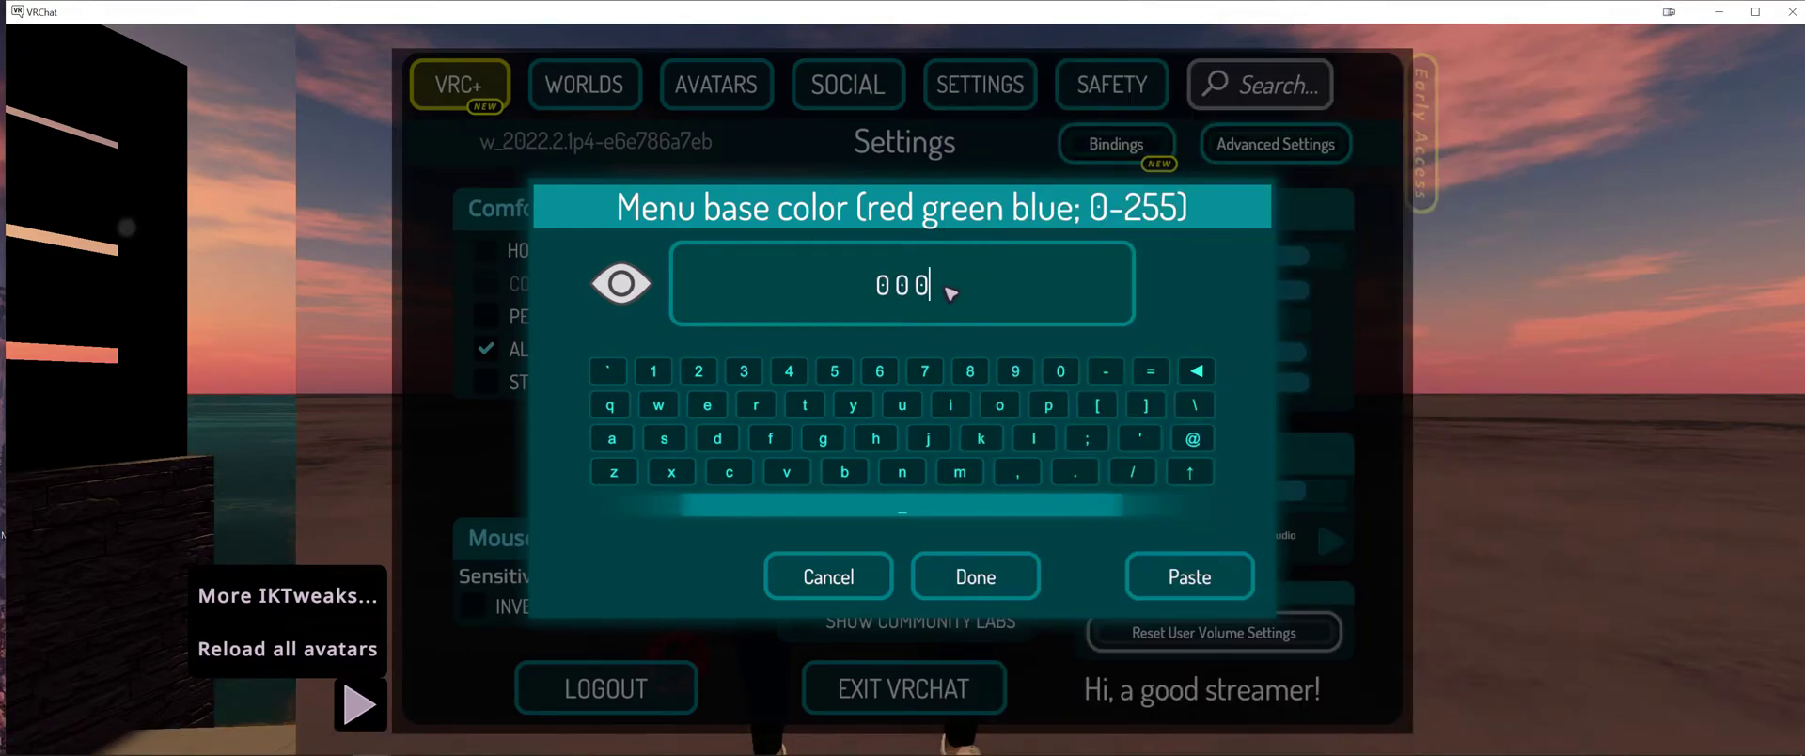
key(BackSpace)
key(BackSpace)
key(BackSpace)
text(95)
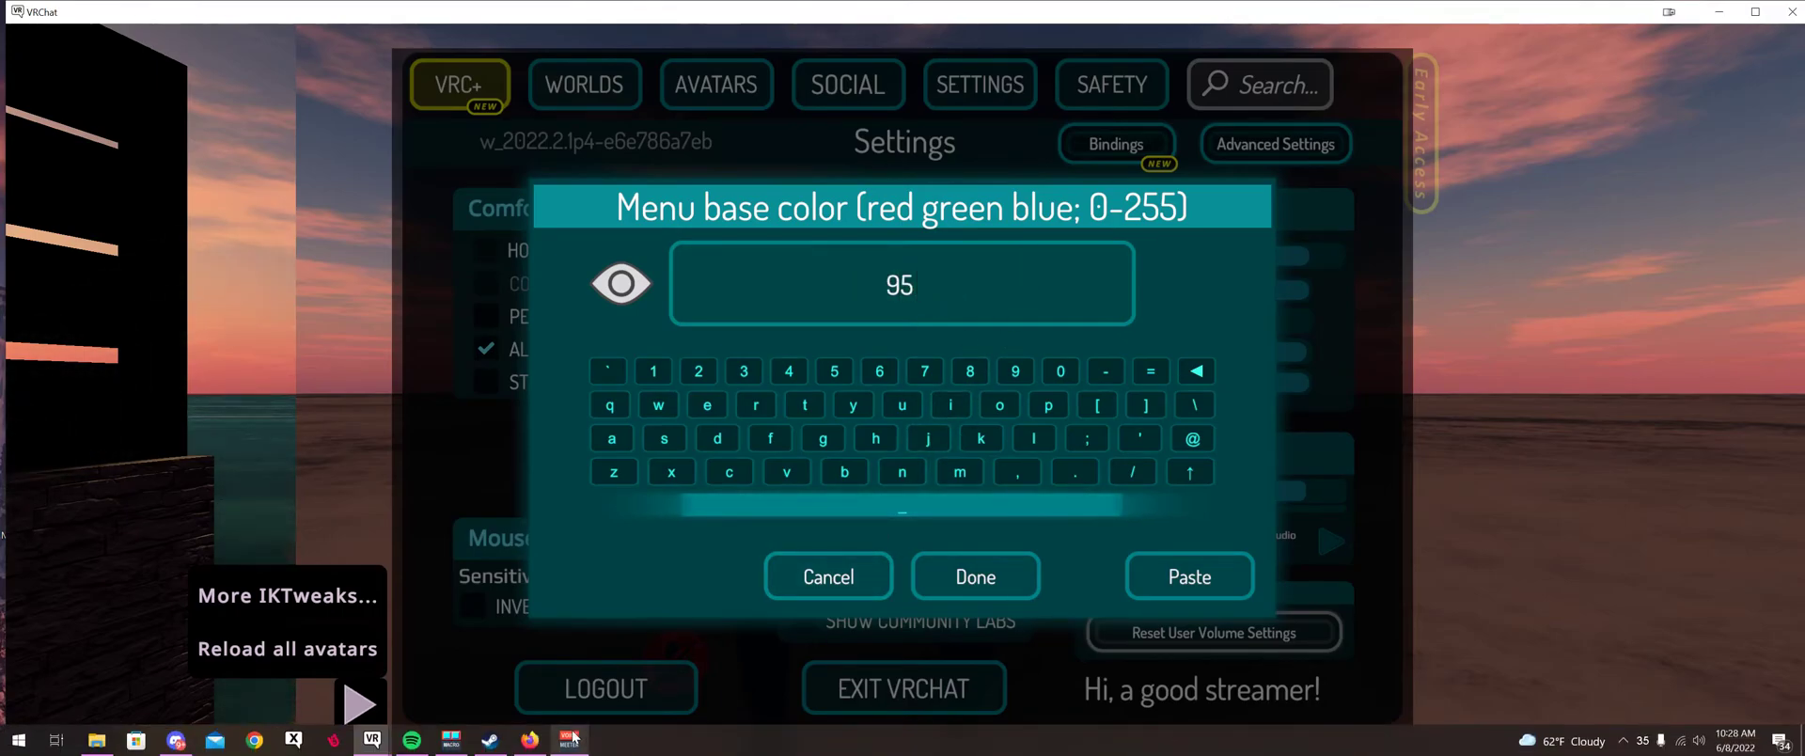
click(544, 744)
click(534, 743)
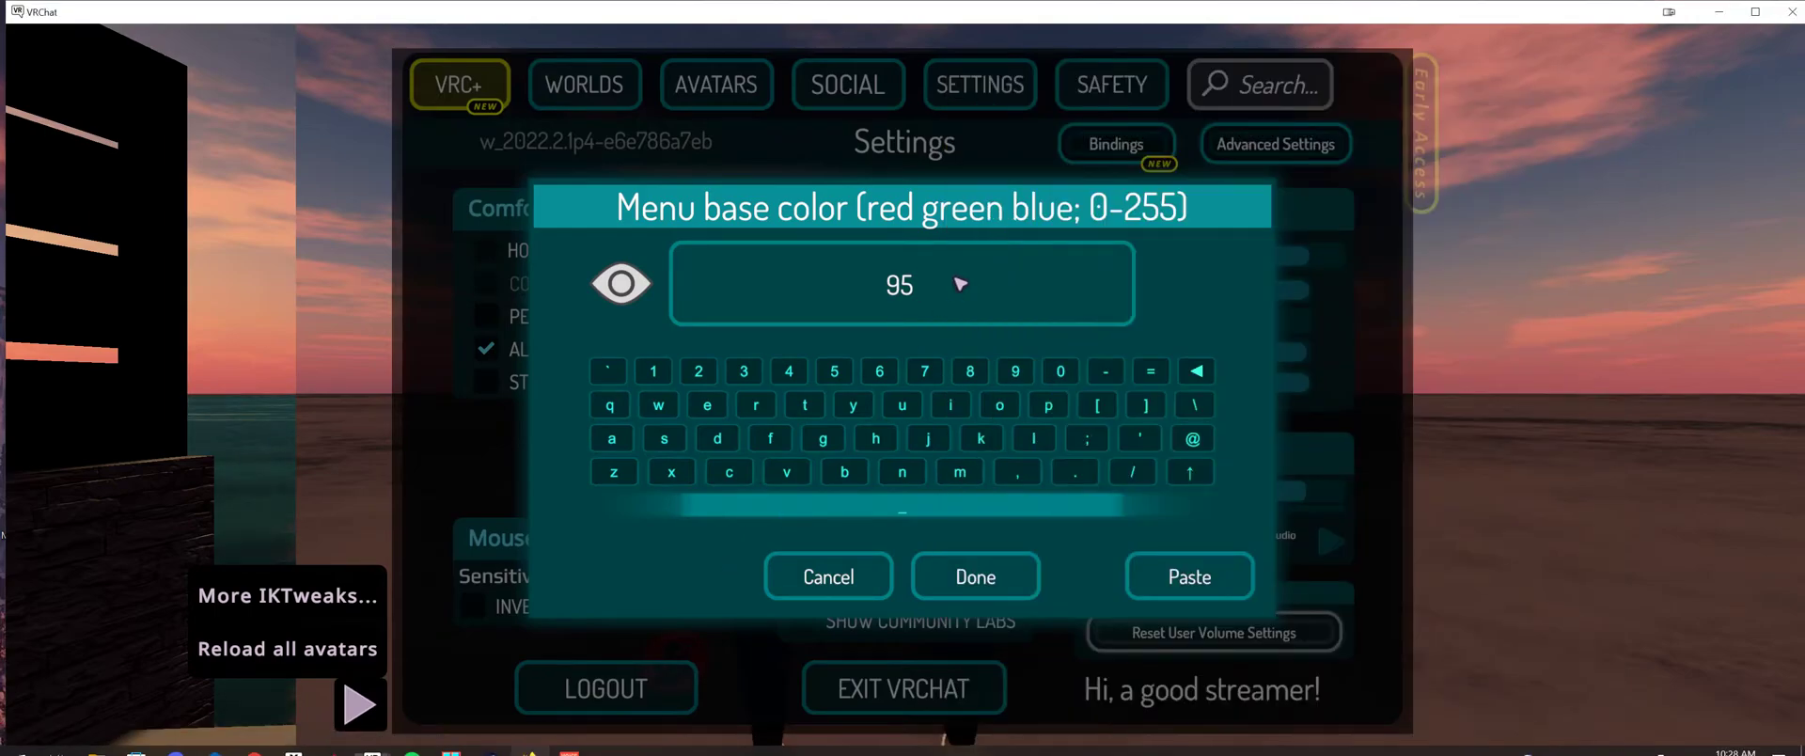
text(21 138)
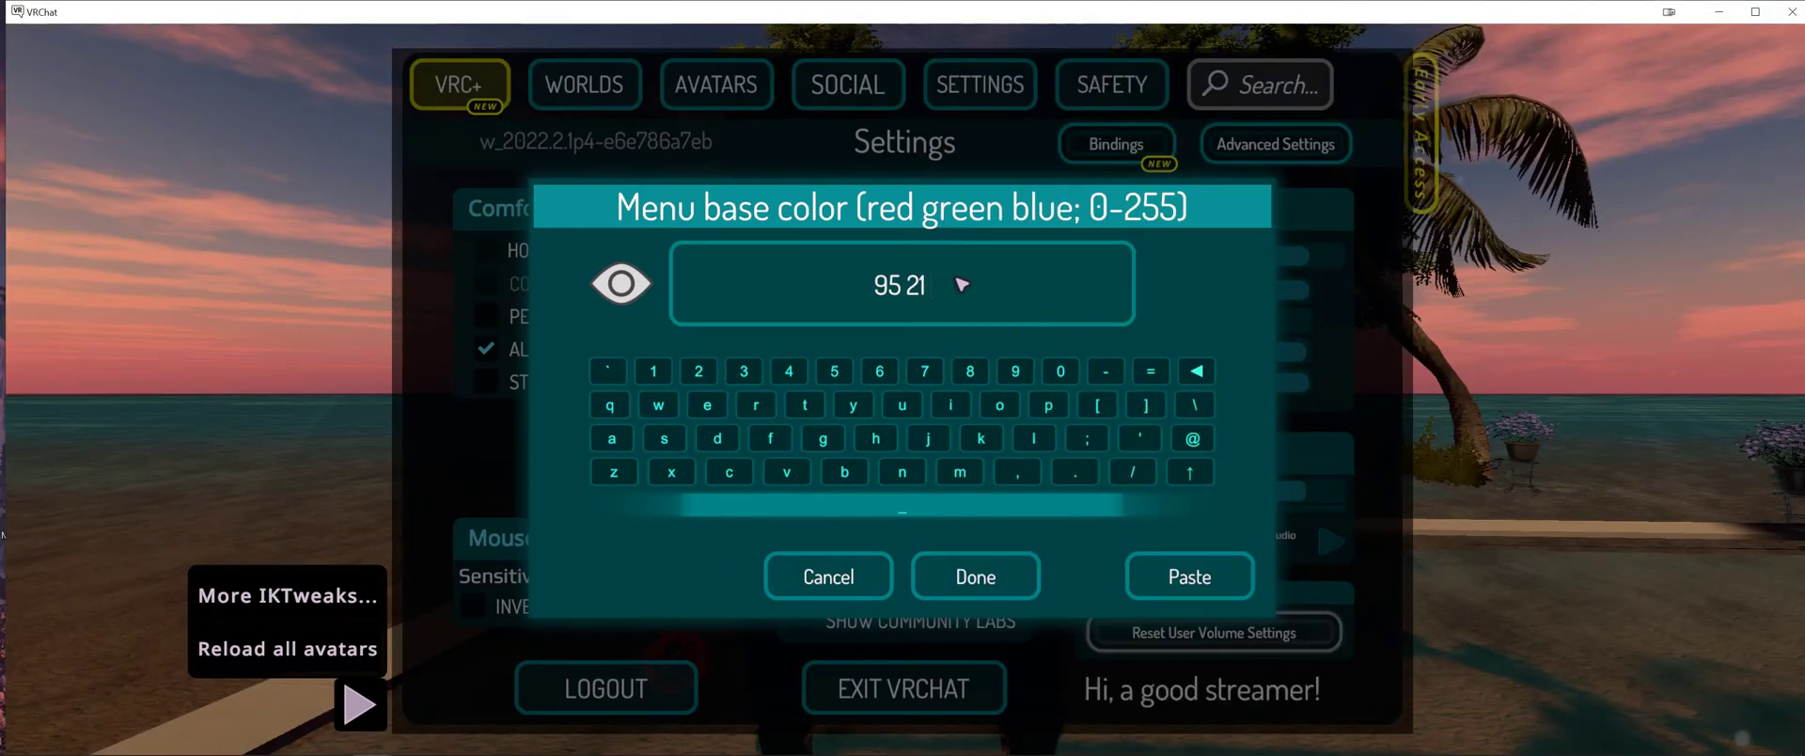
click(978, 577)
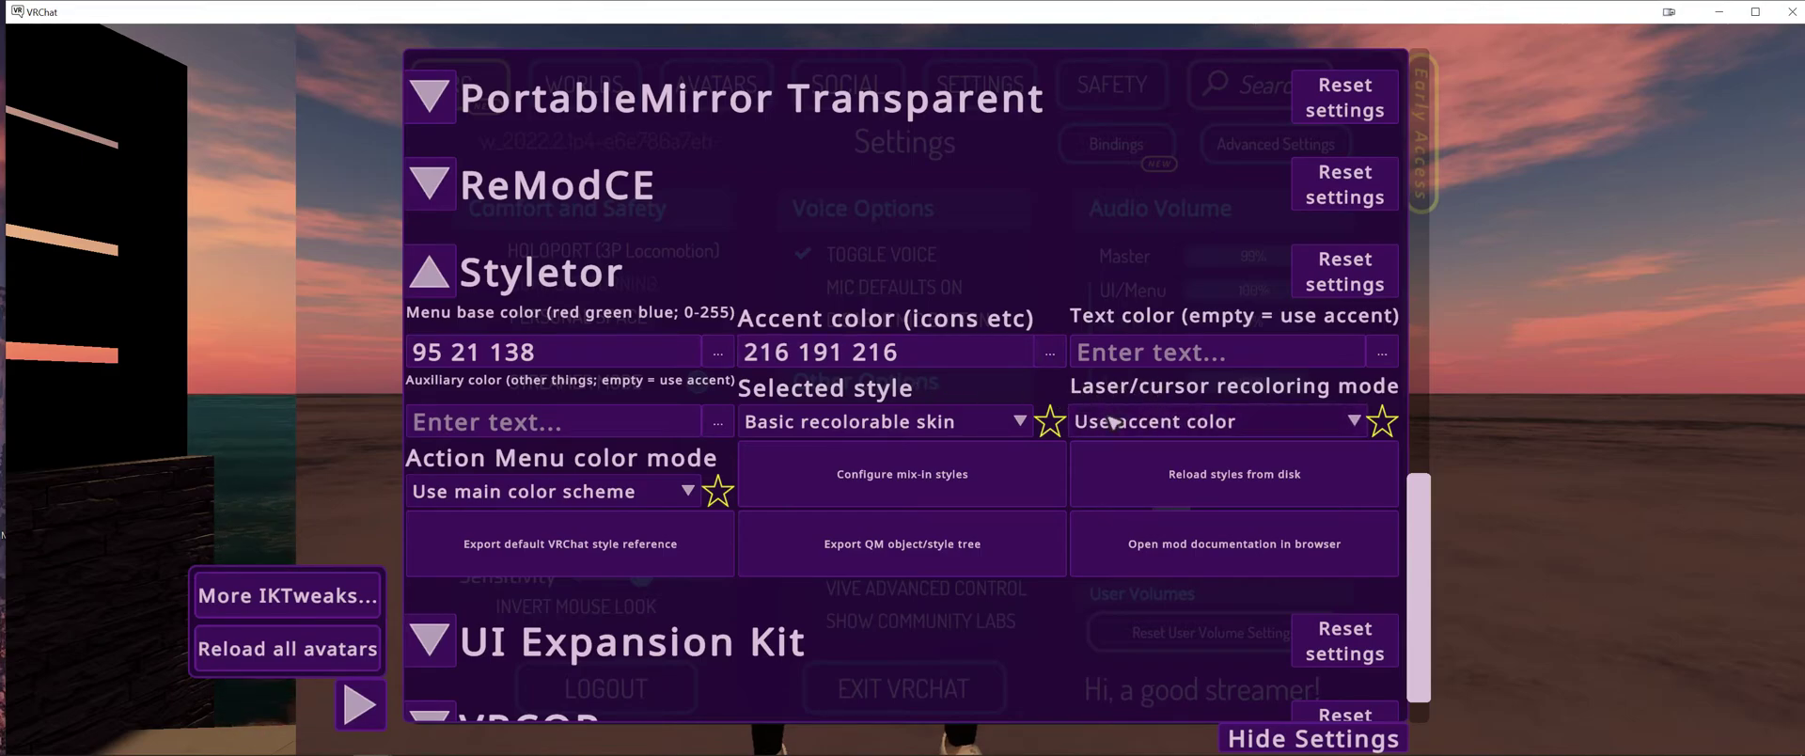
- Open Styletor's accent color for editing and cancel it, and reopen the quick menu to examine its color scheme
click(1050, 353)
click(829, 576)
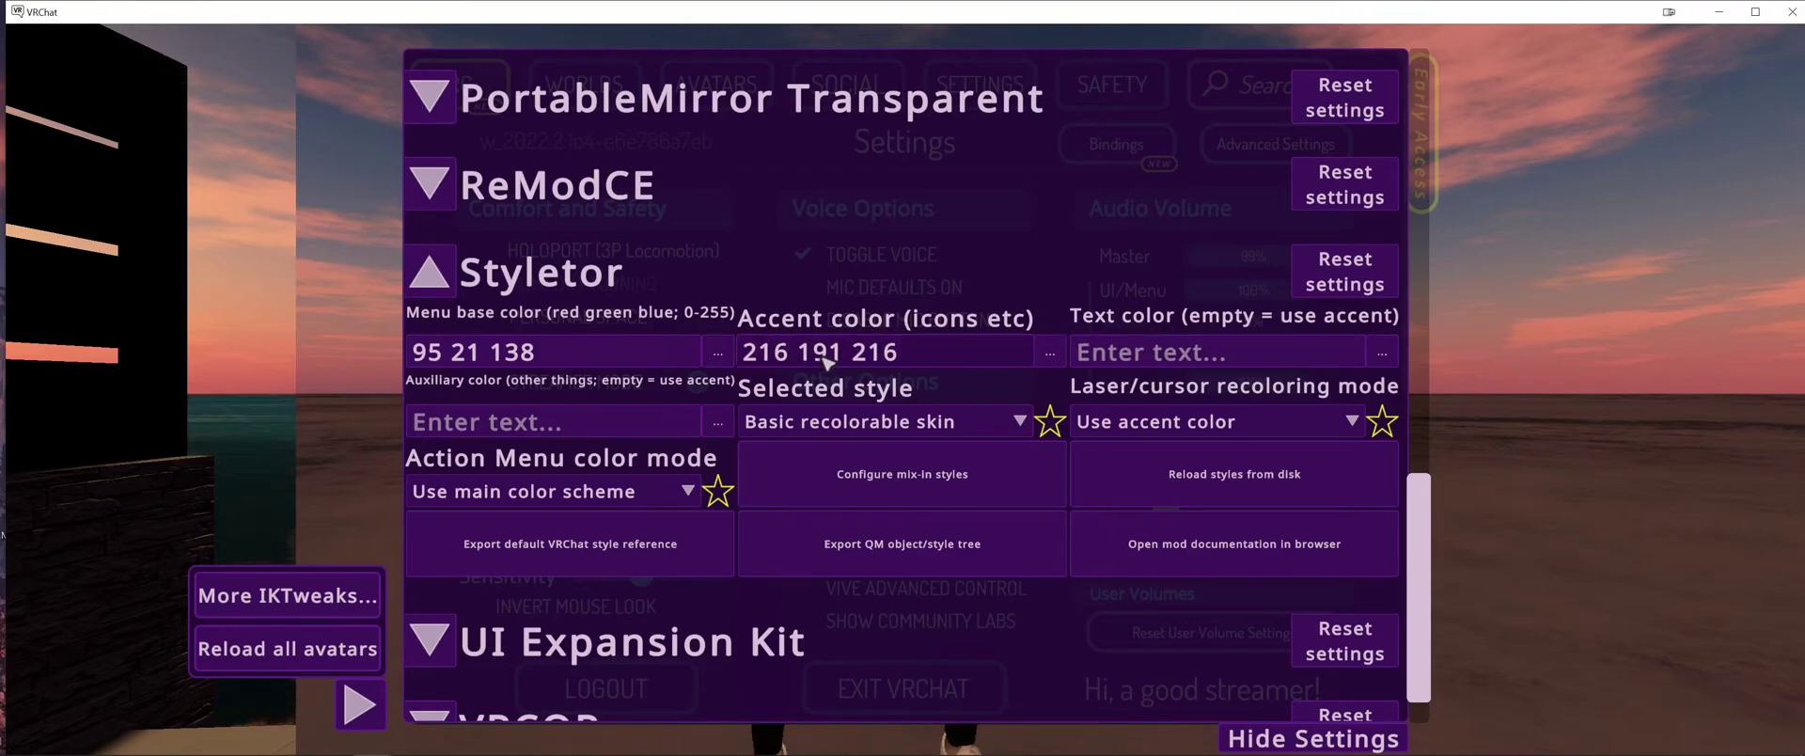
key(Escape)
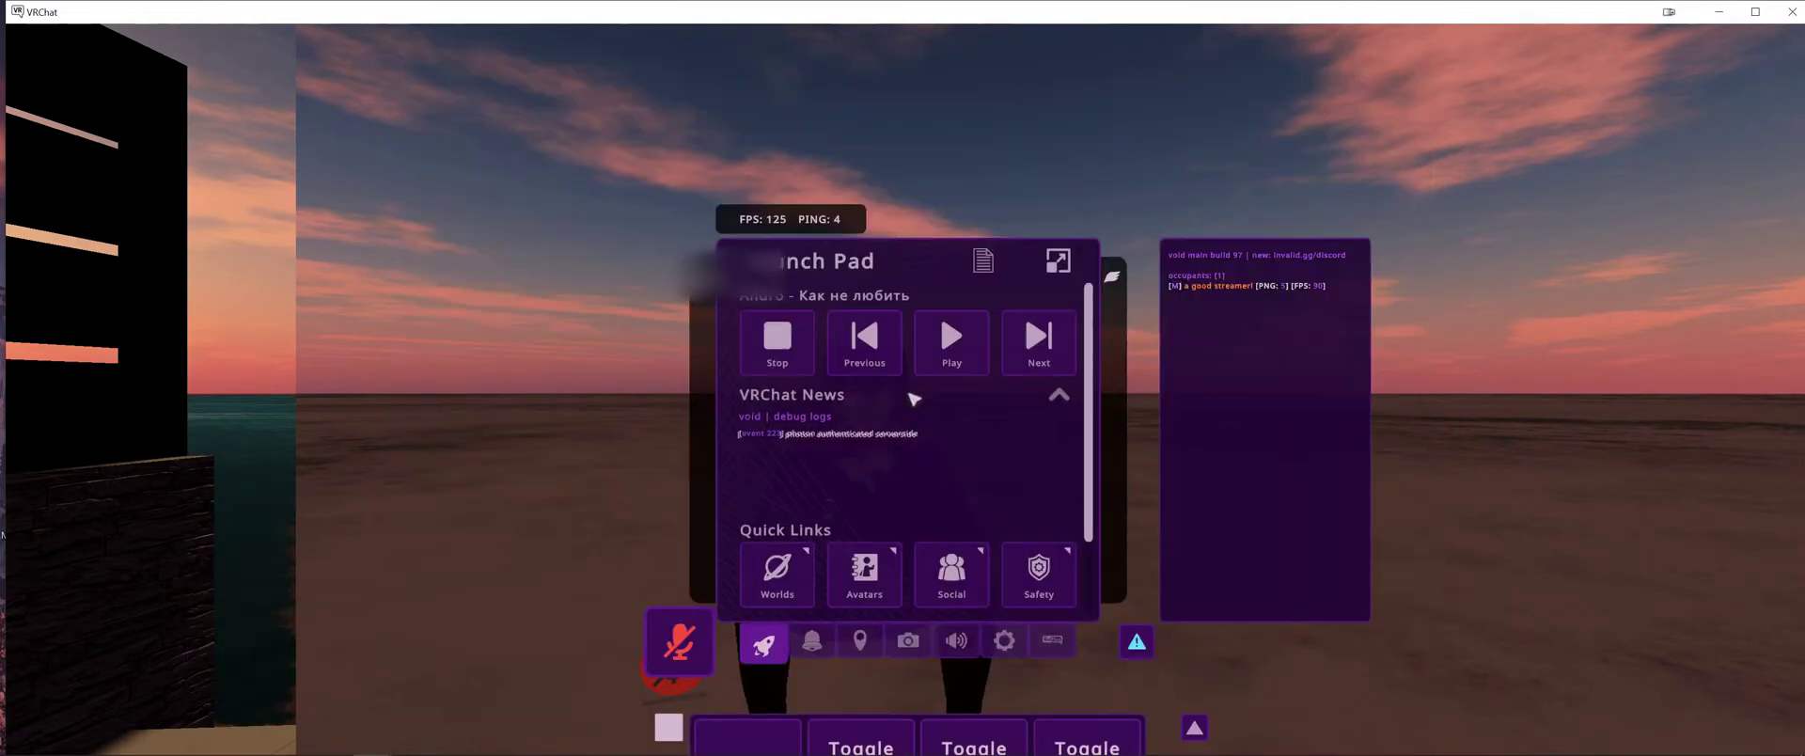
key(Escape)
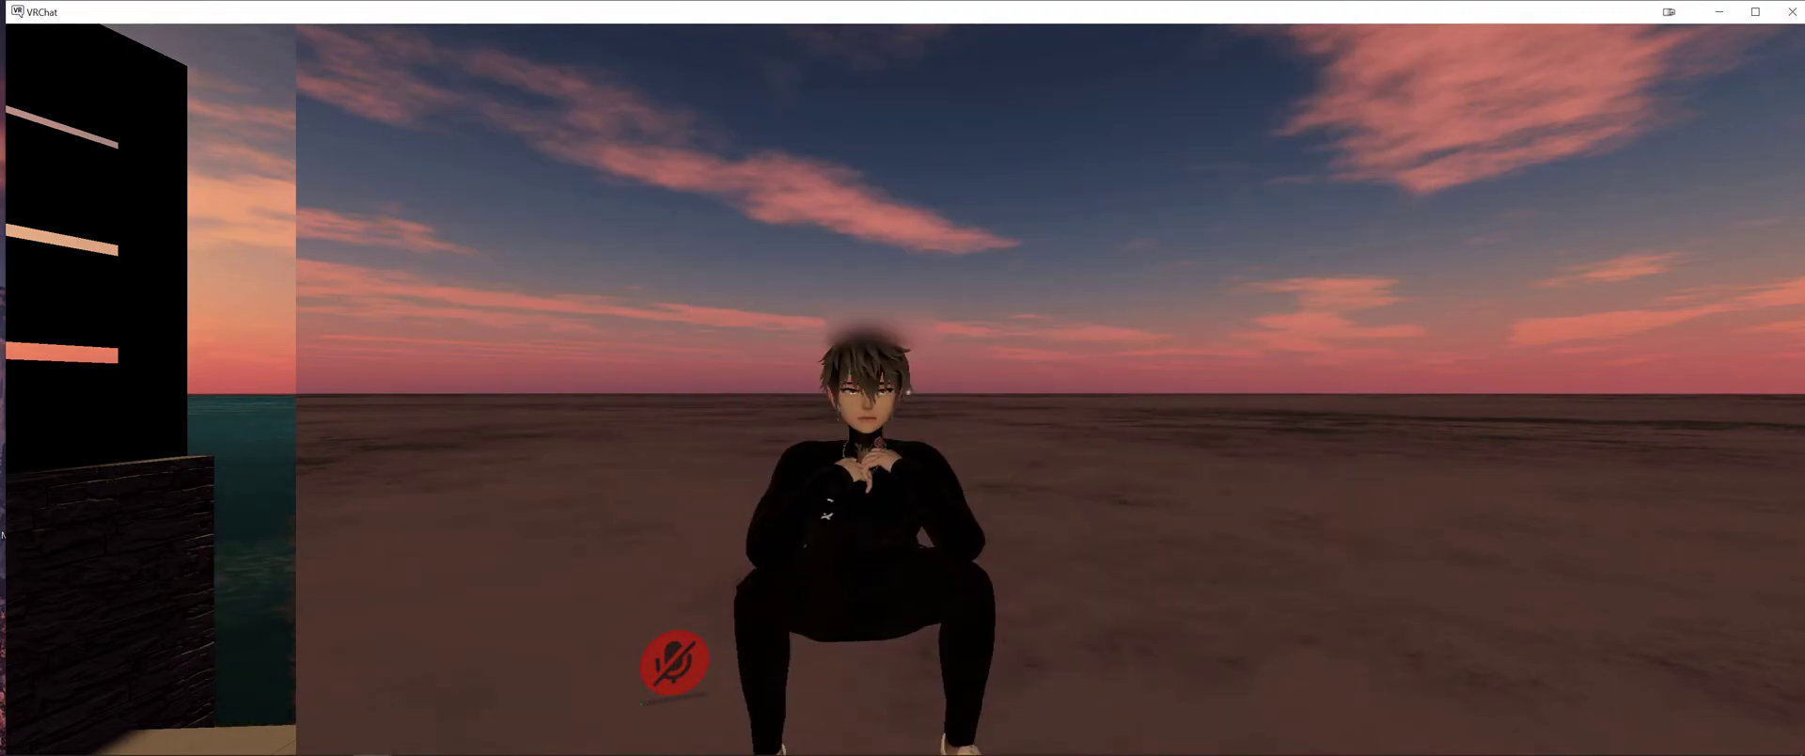
key(Escape)
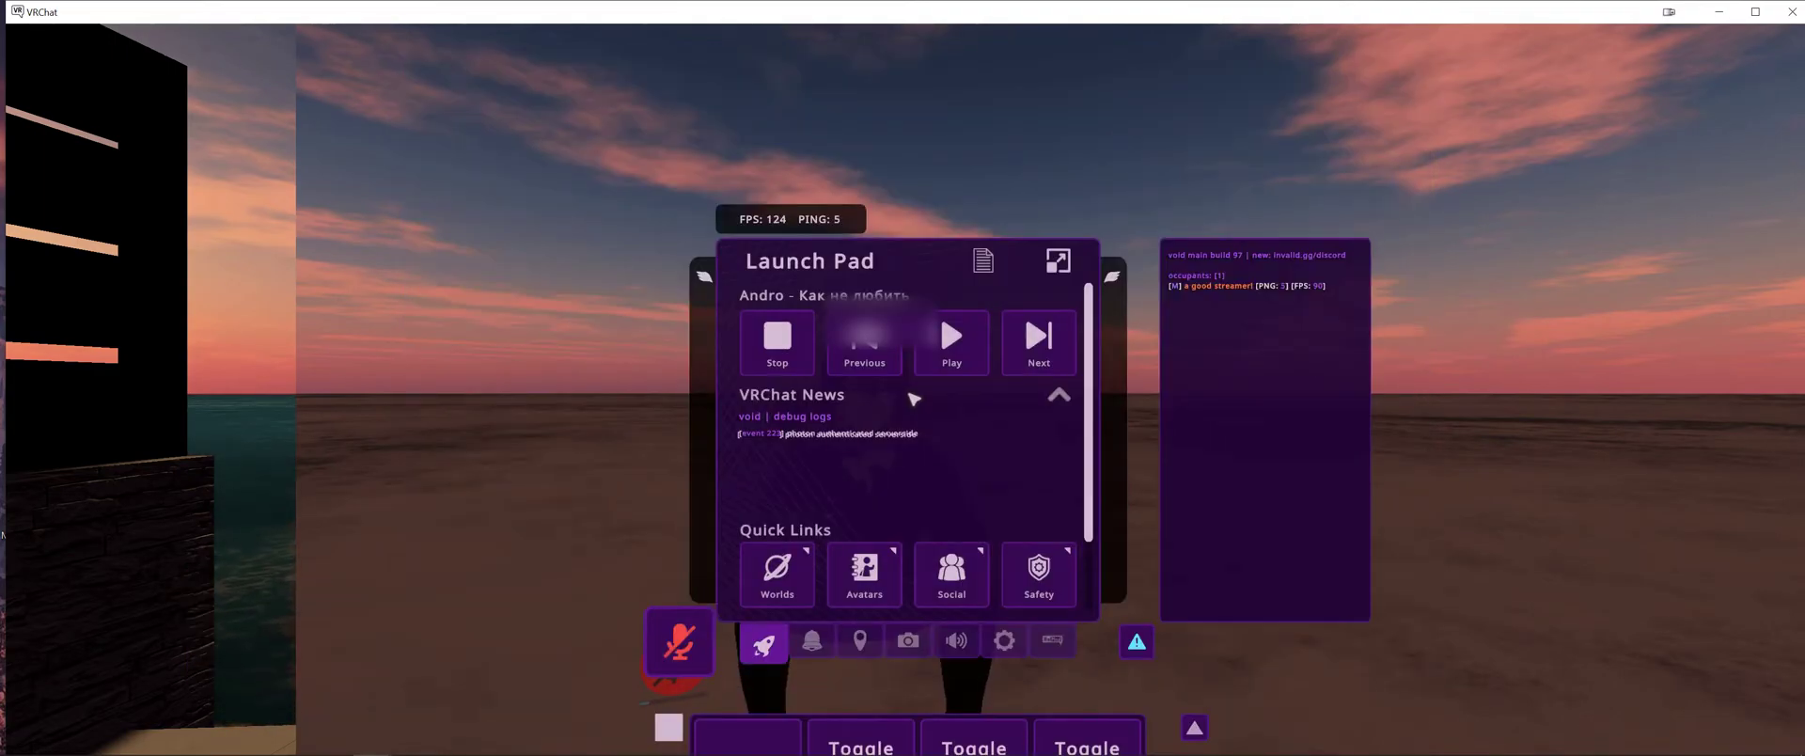
- View the instance history from the quick menu and return to the Launch Pad
click(985, 260)
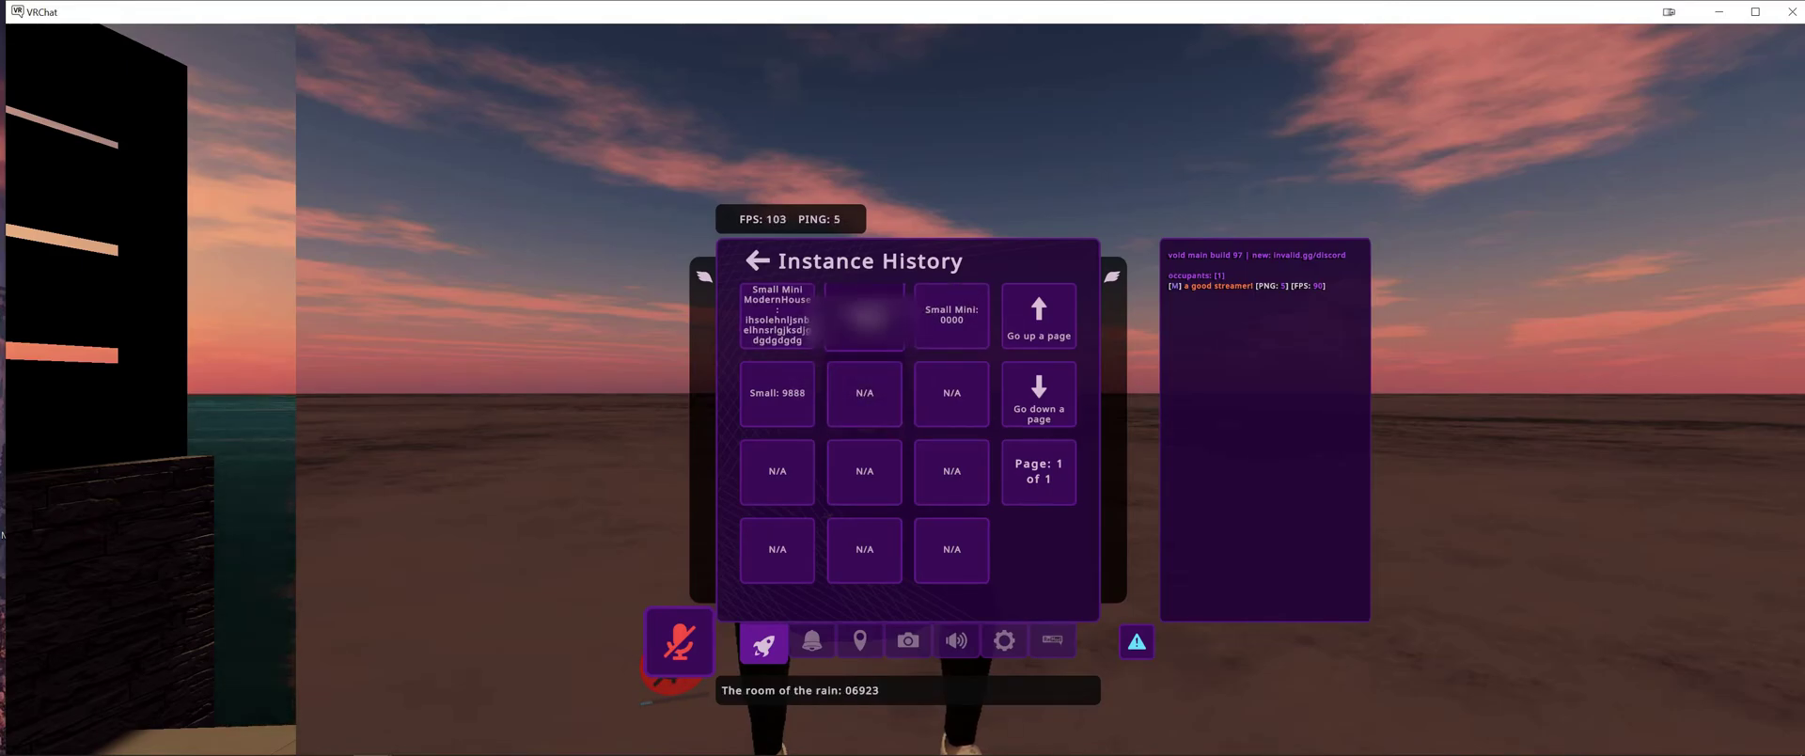
key(Escape)
key(Escape)
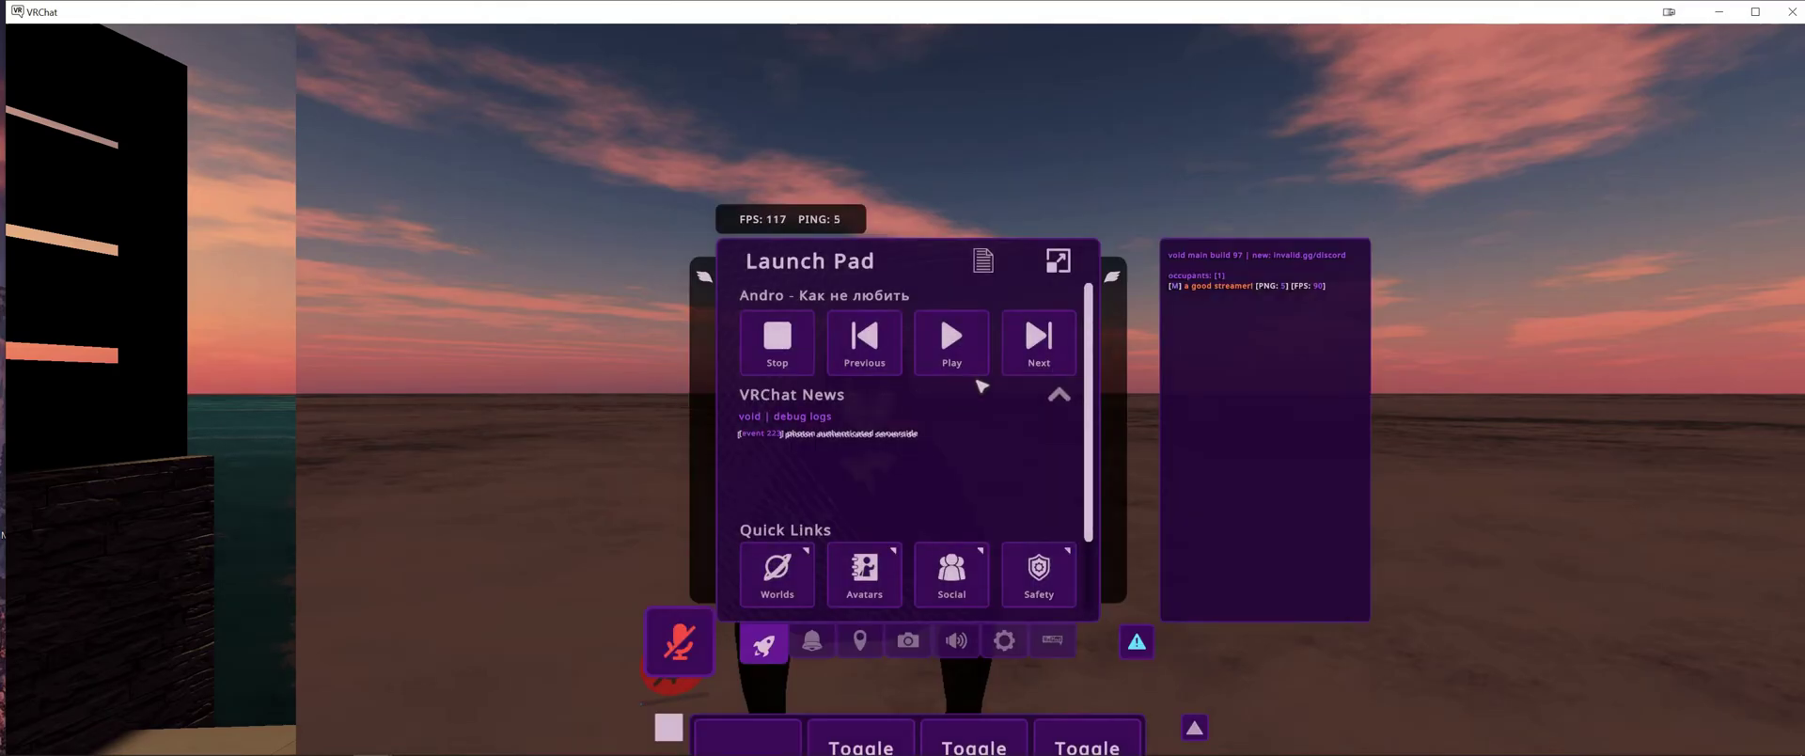
- Reopen the full mod settings, collapse the Styletor section and go to the beginning of the mod list
click(1058, 262)
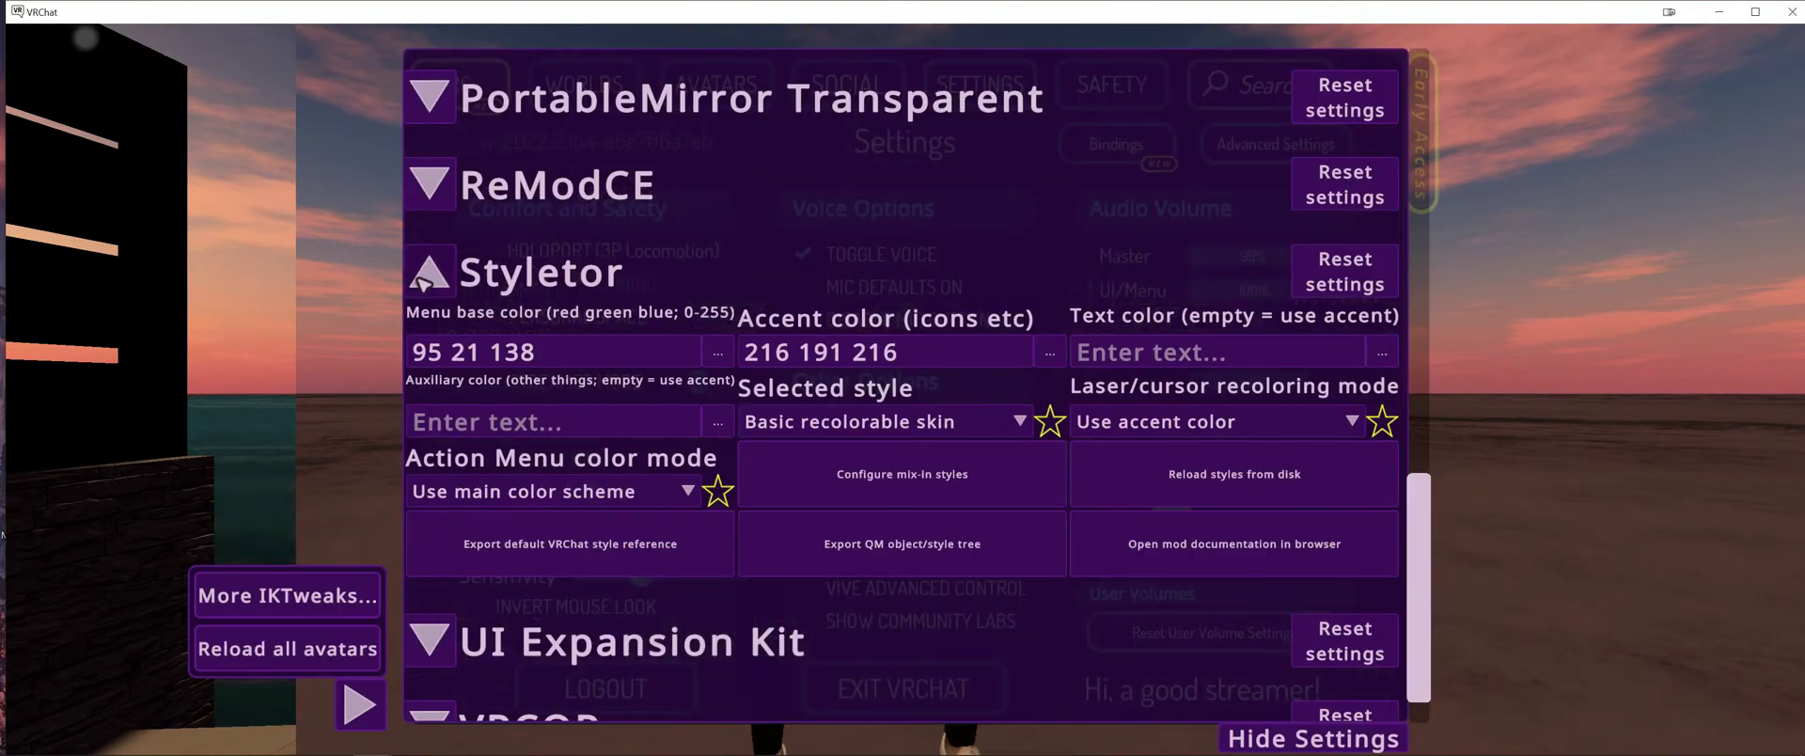
click(425, 279)
scroll(649, 512, up, 3)
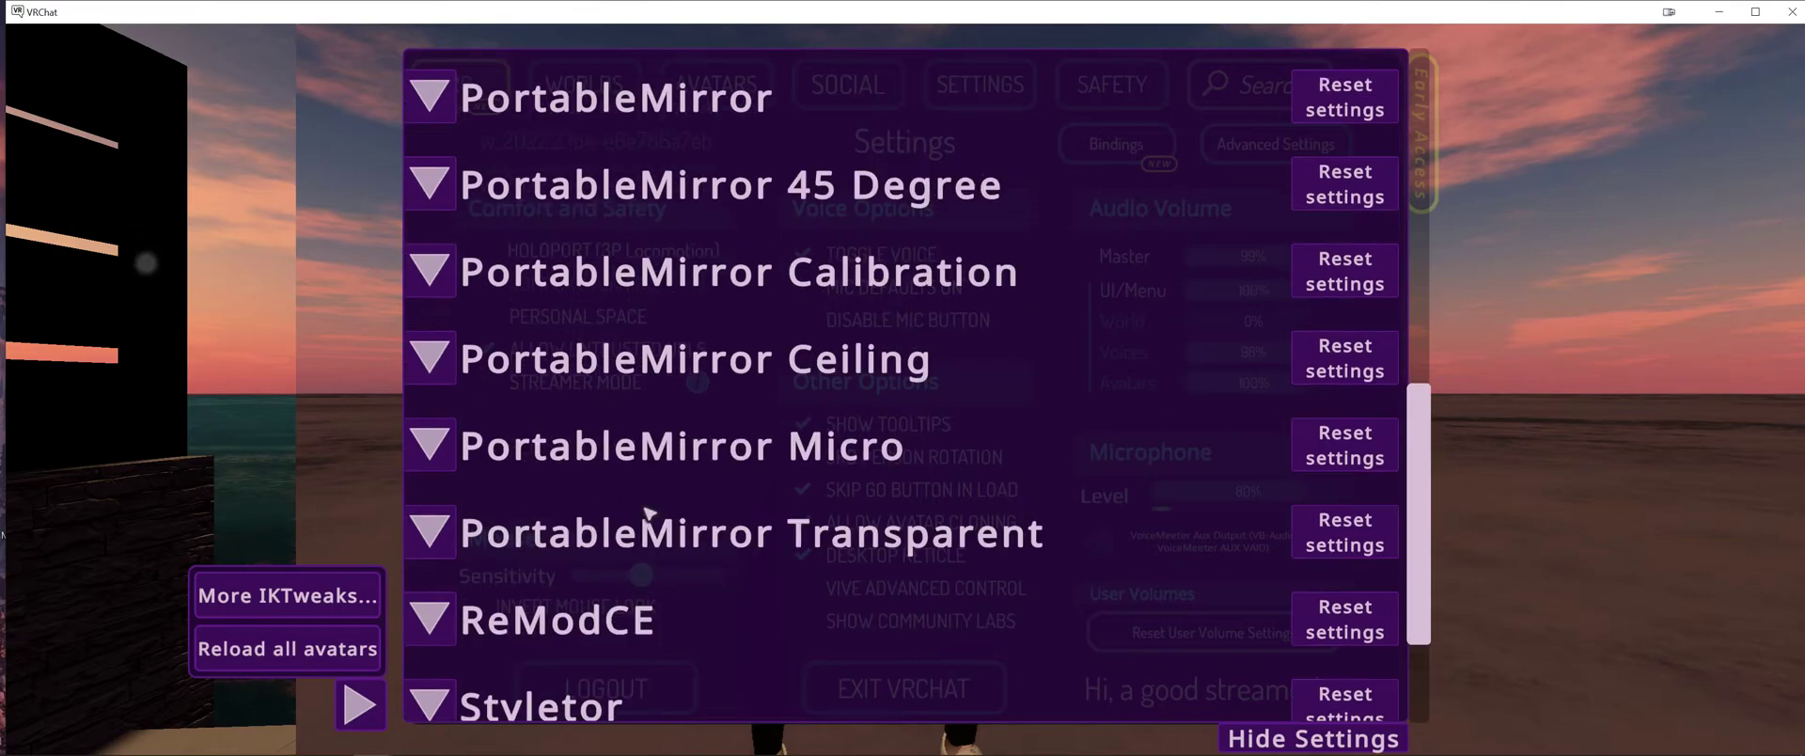
scroll(648, 512, up, 5)
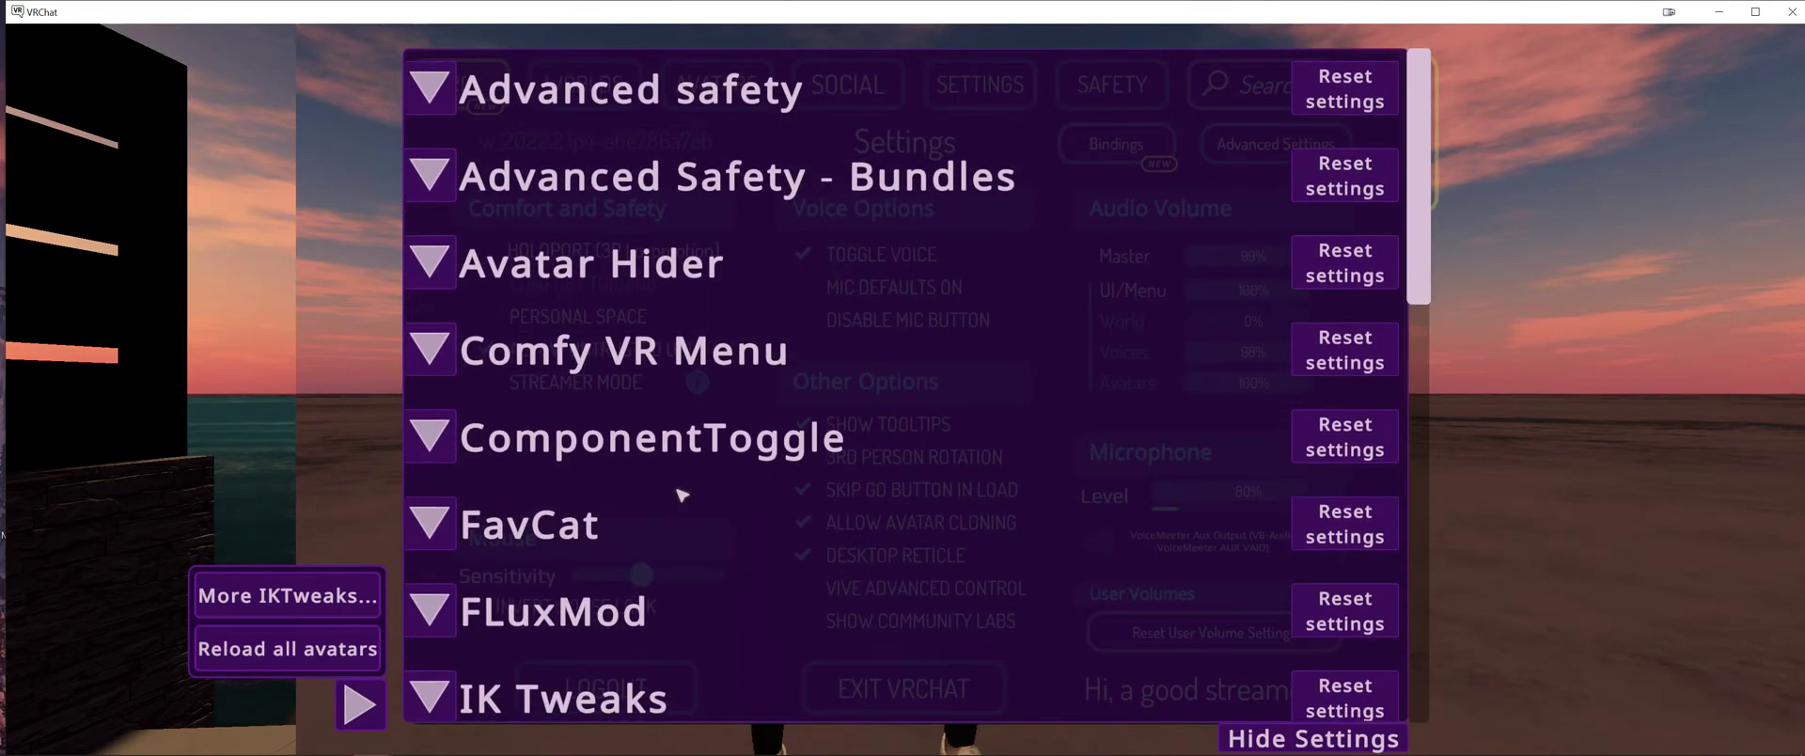
- Find the InstanceHistory Config section in the mod settings and expand it to view its options
scroll(682, 495, down, 5)
scroll(476, 387, up, 5)
scroll(527, 583, down, 2)
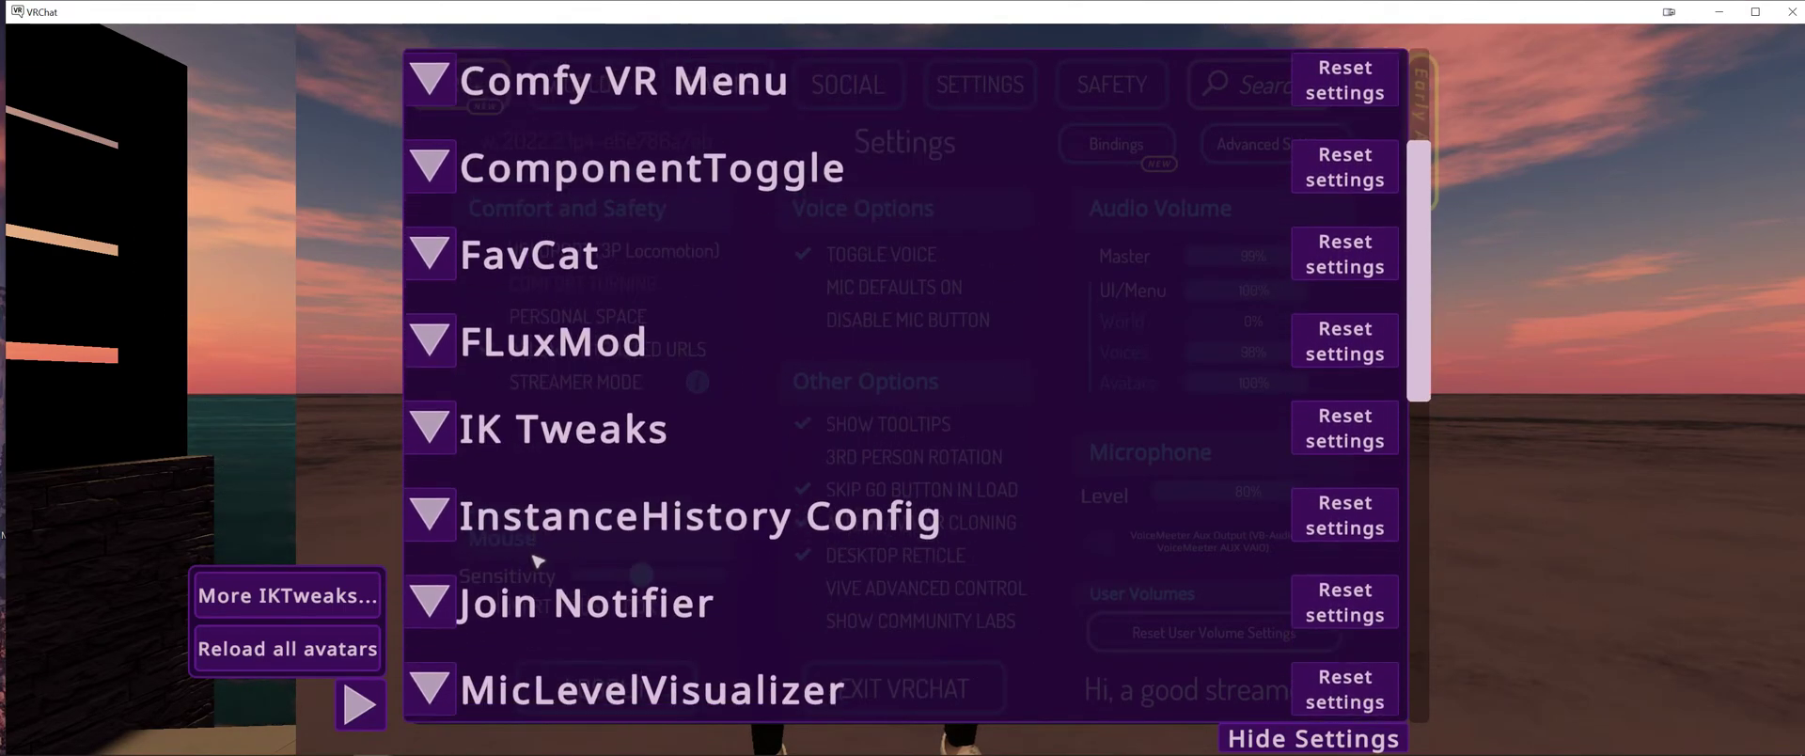
scroll(527, 554, down, 1)
click(432, 479)
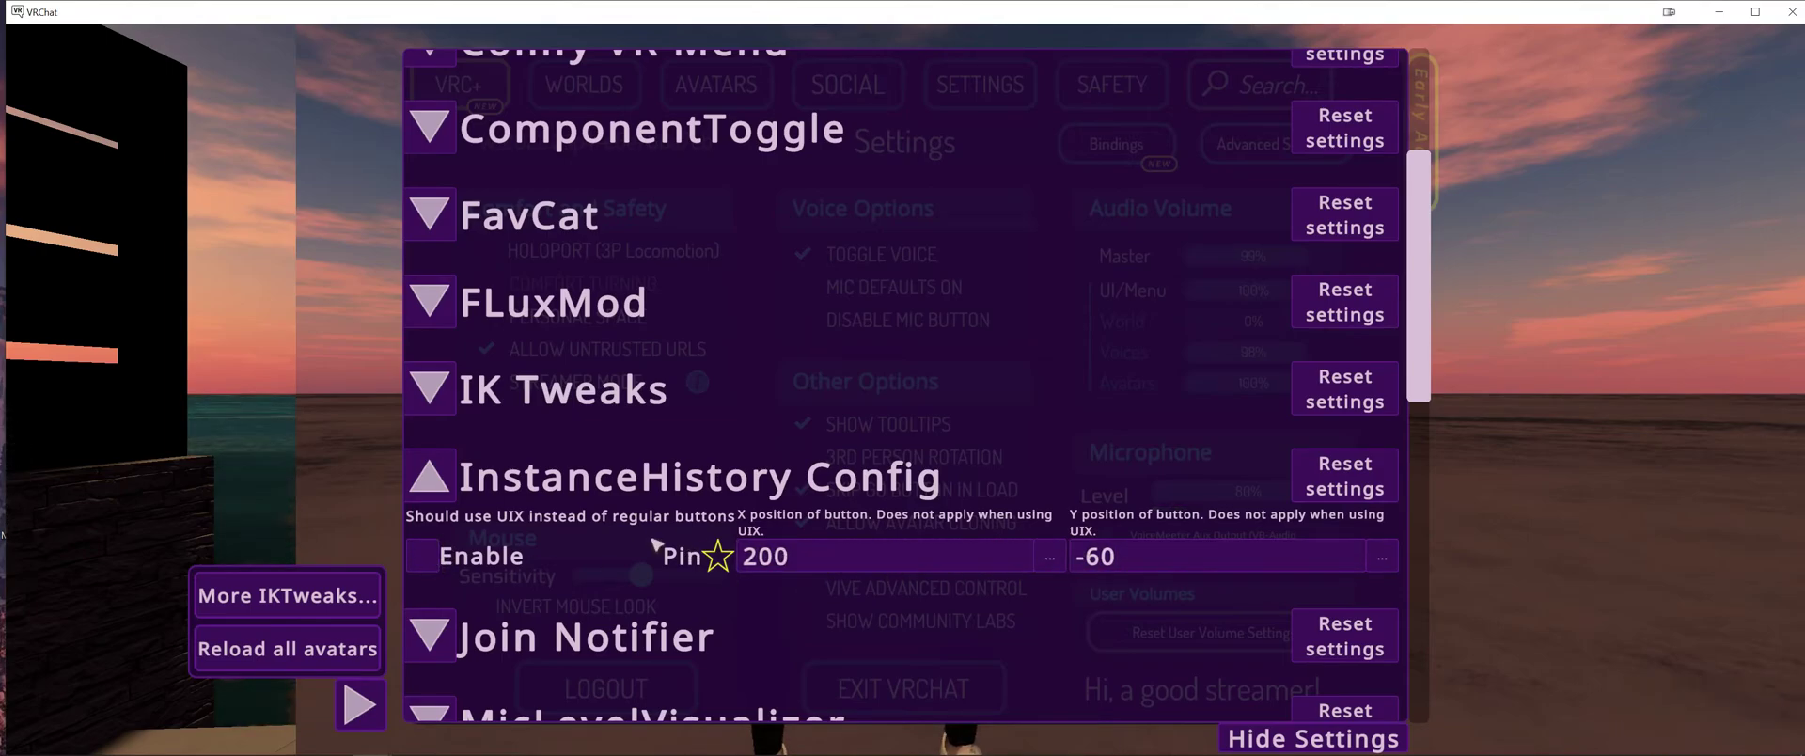
- Leave the mod settings, view the instance history from the quick menu and return to the Launch Pad
key(Escape)
click(985, 260)
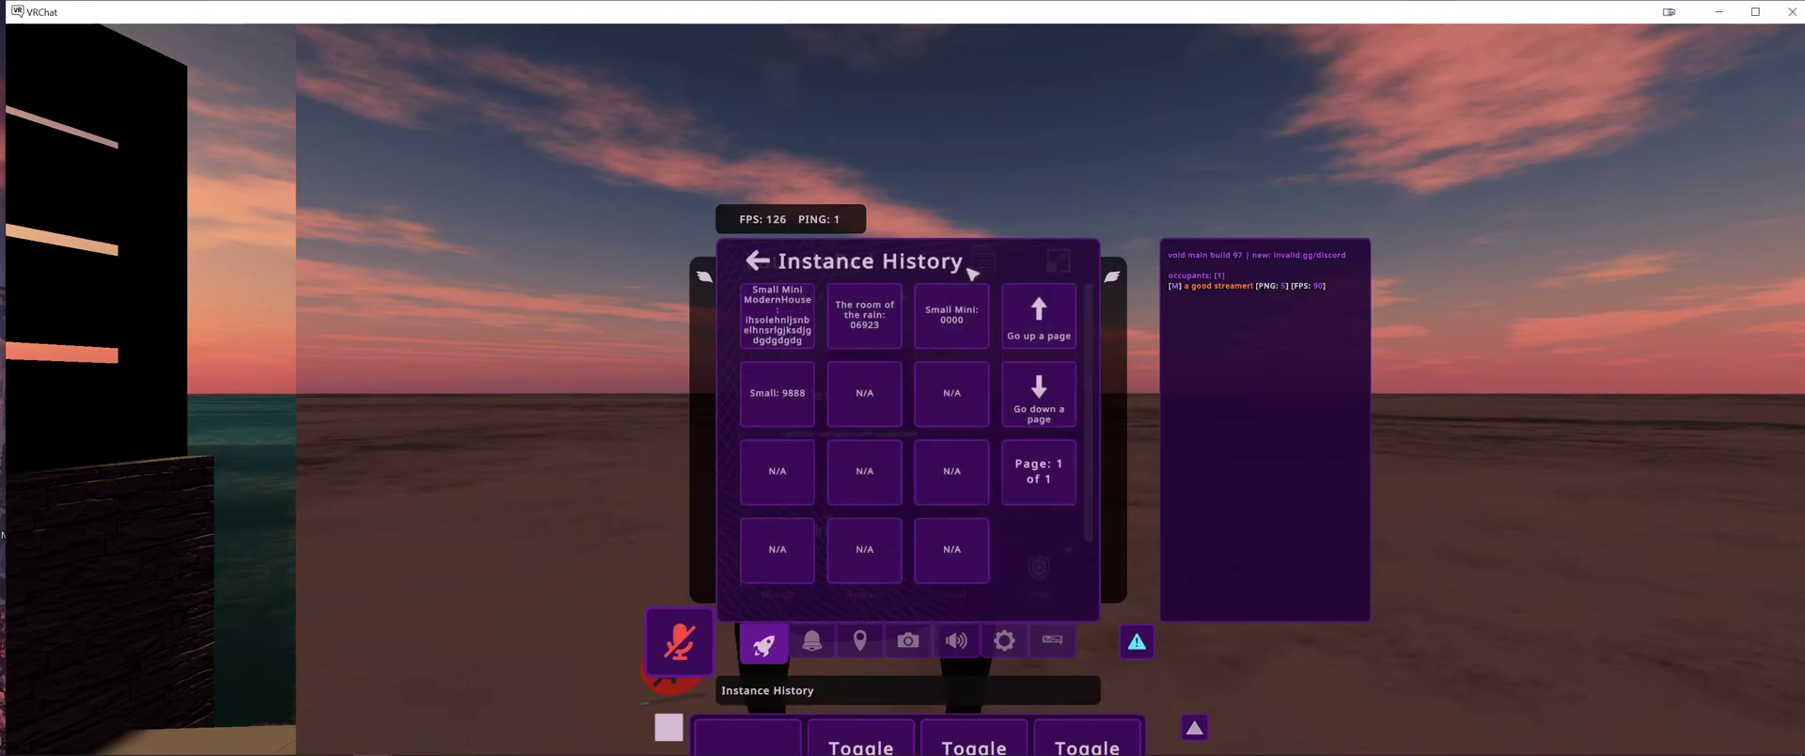
key(Escape)
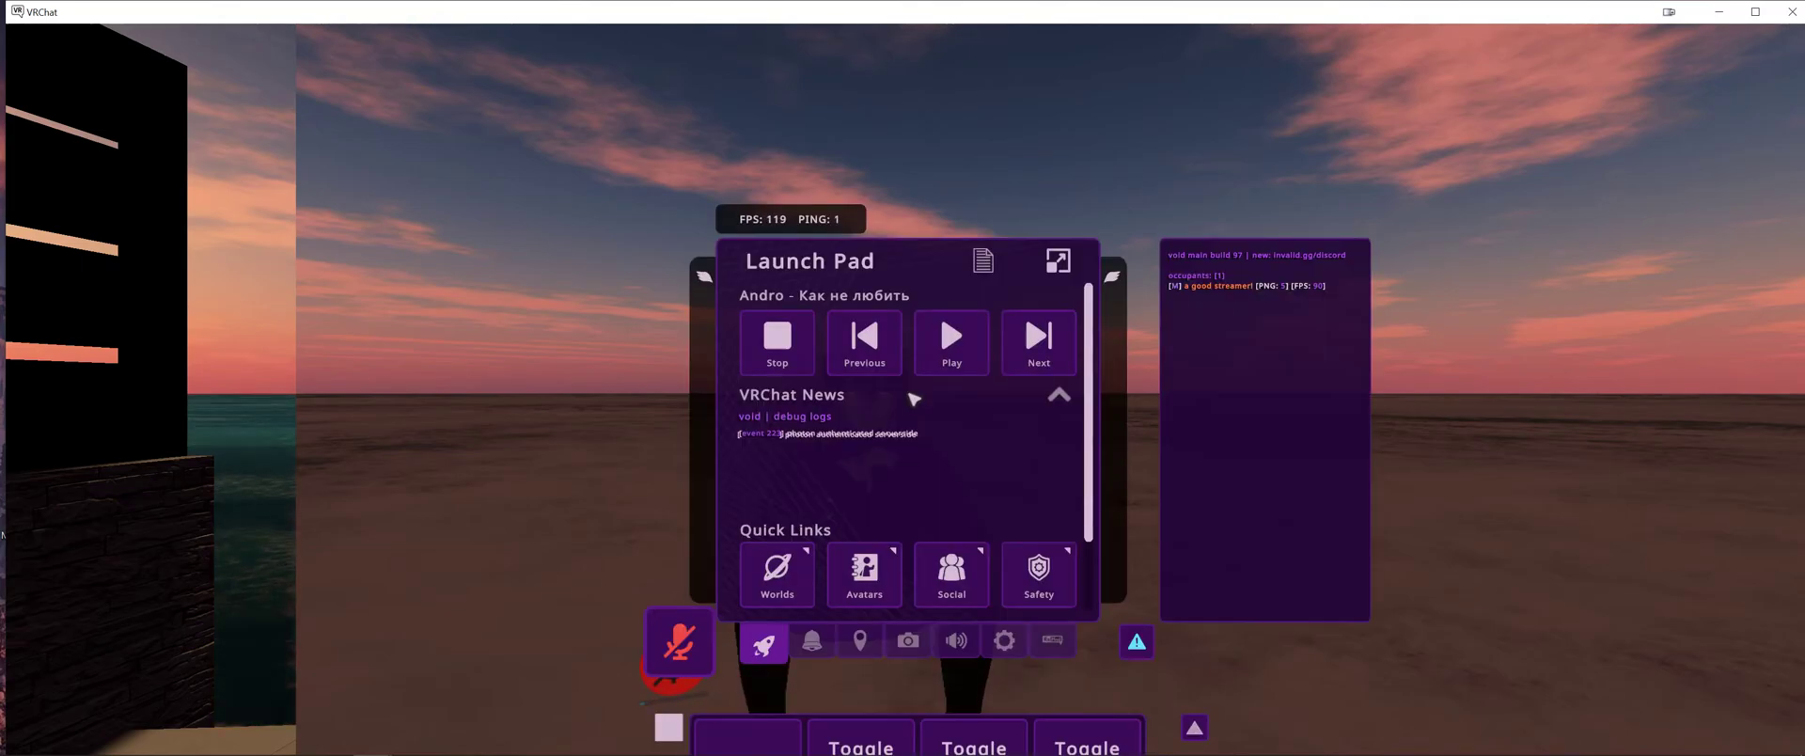
- Open the Avatars page, then collapse and re-expand the Local Favorites category to examine its contents
click(865, 570)
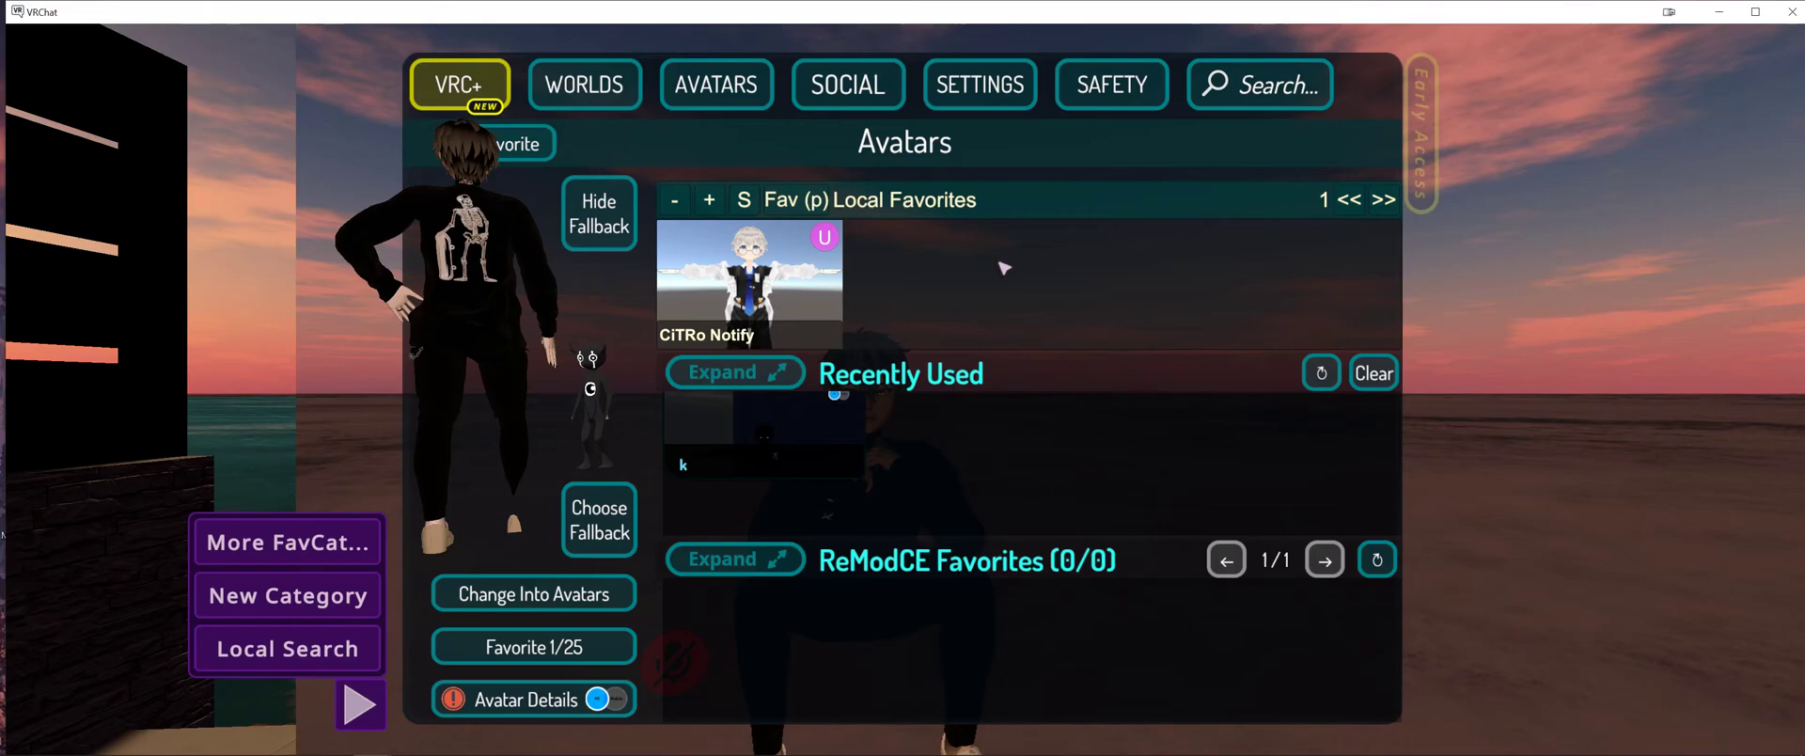
click(679, 199)
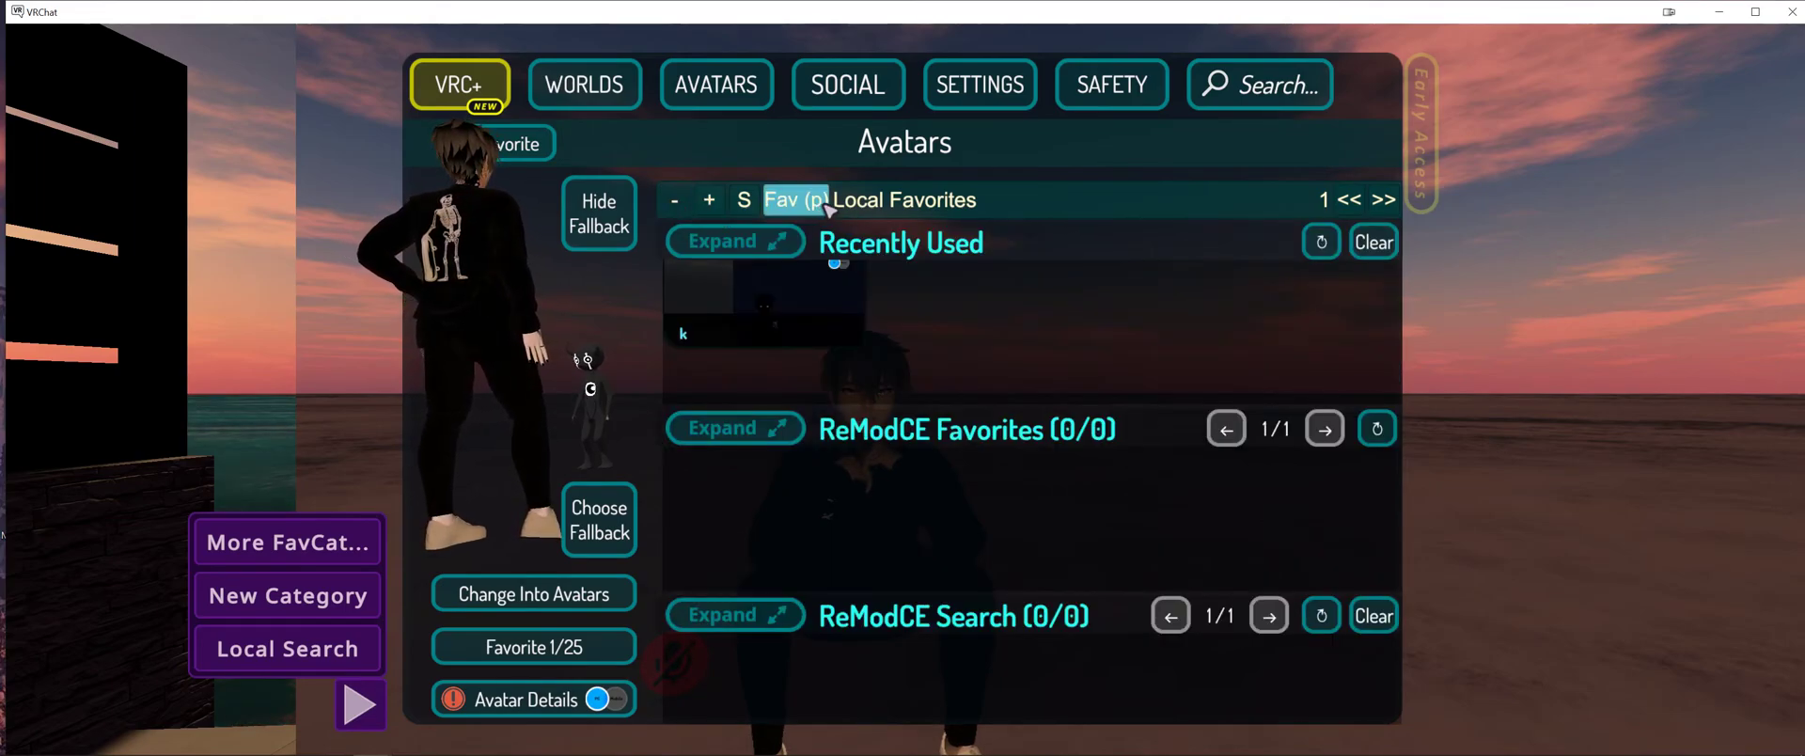
click(711, 200)
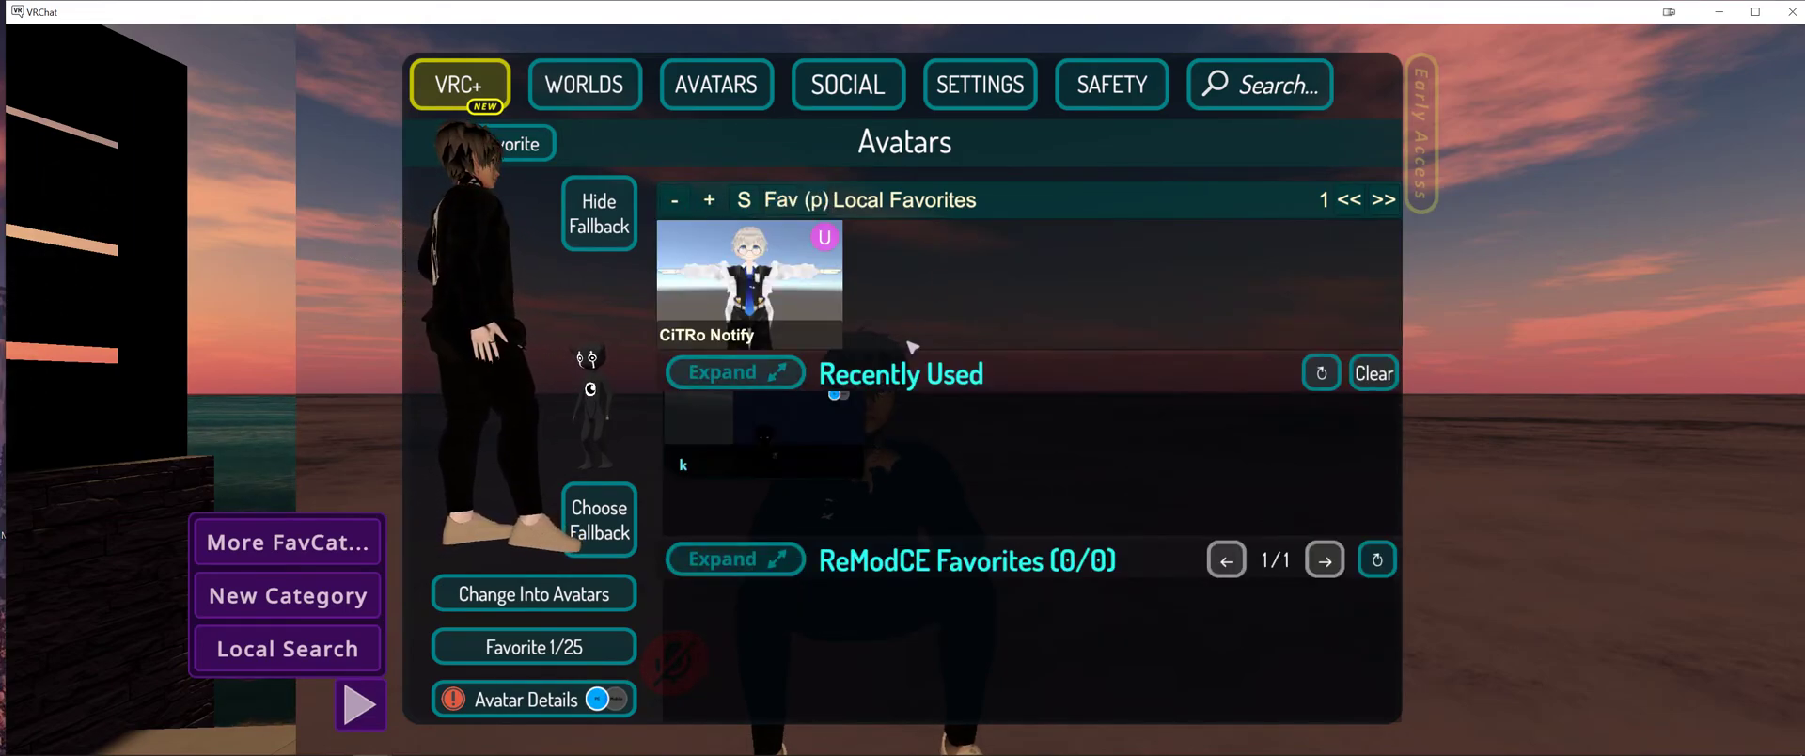
scroll(892, 333, down, 1)
scroll(898, 343, up, 1)
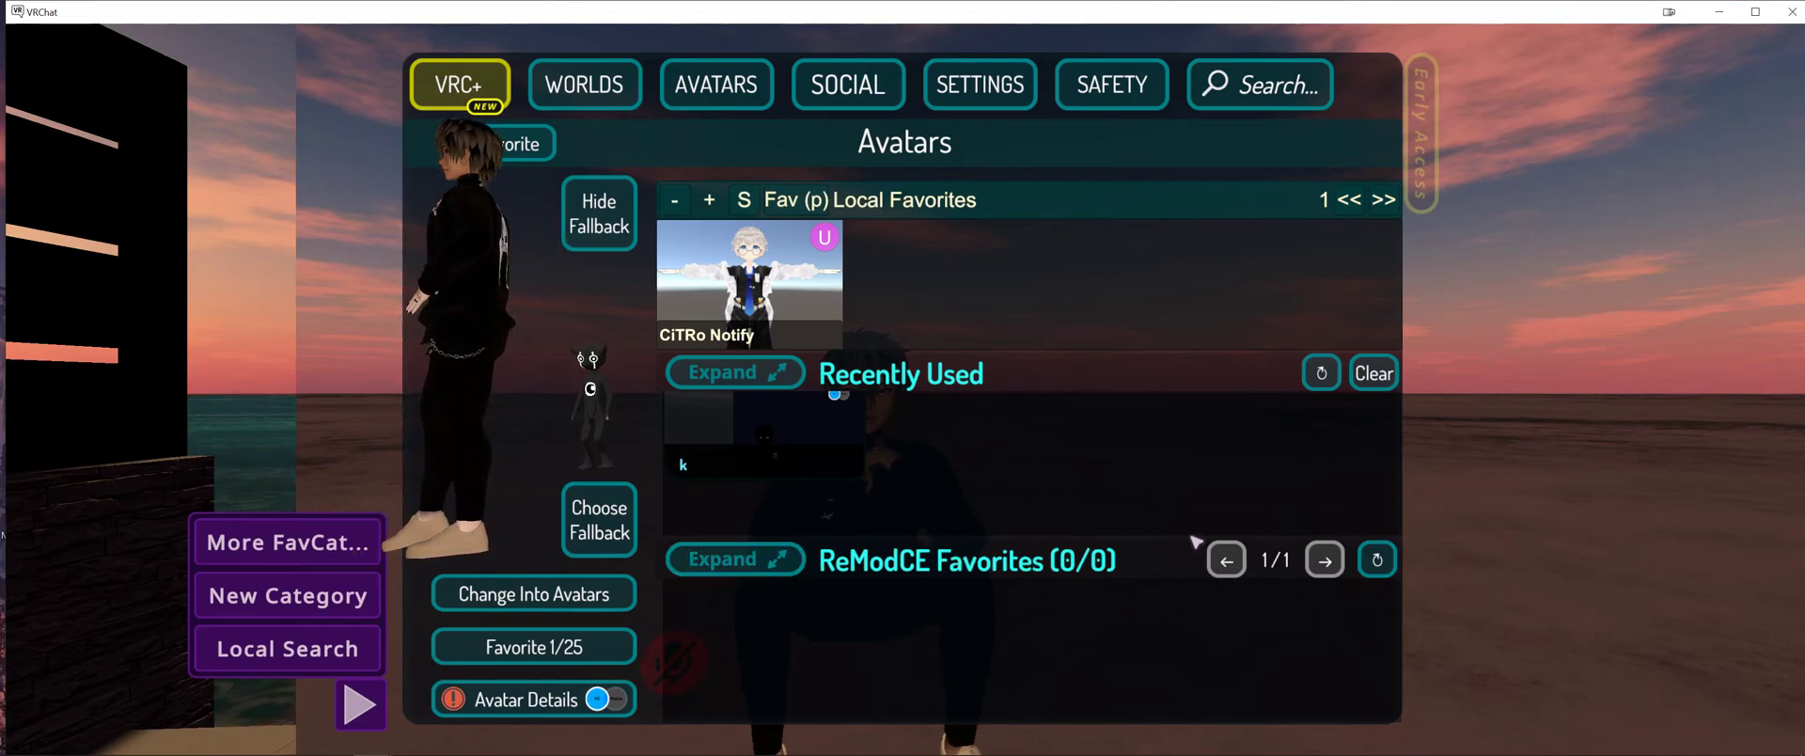
- Add the recently used avatar "k" to the Local Favorites category
click(764, 464)
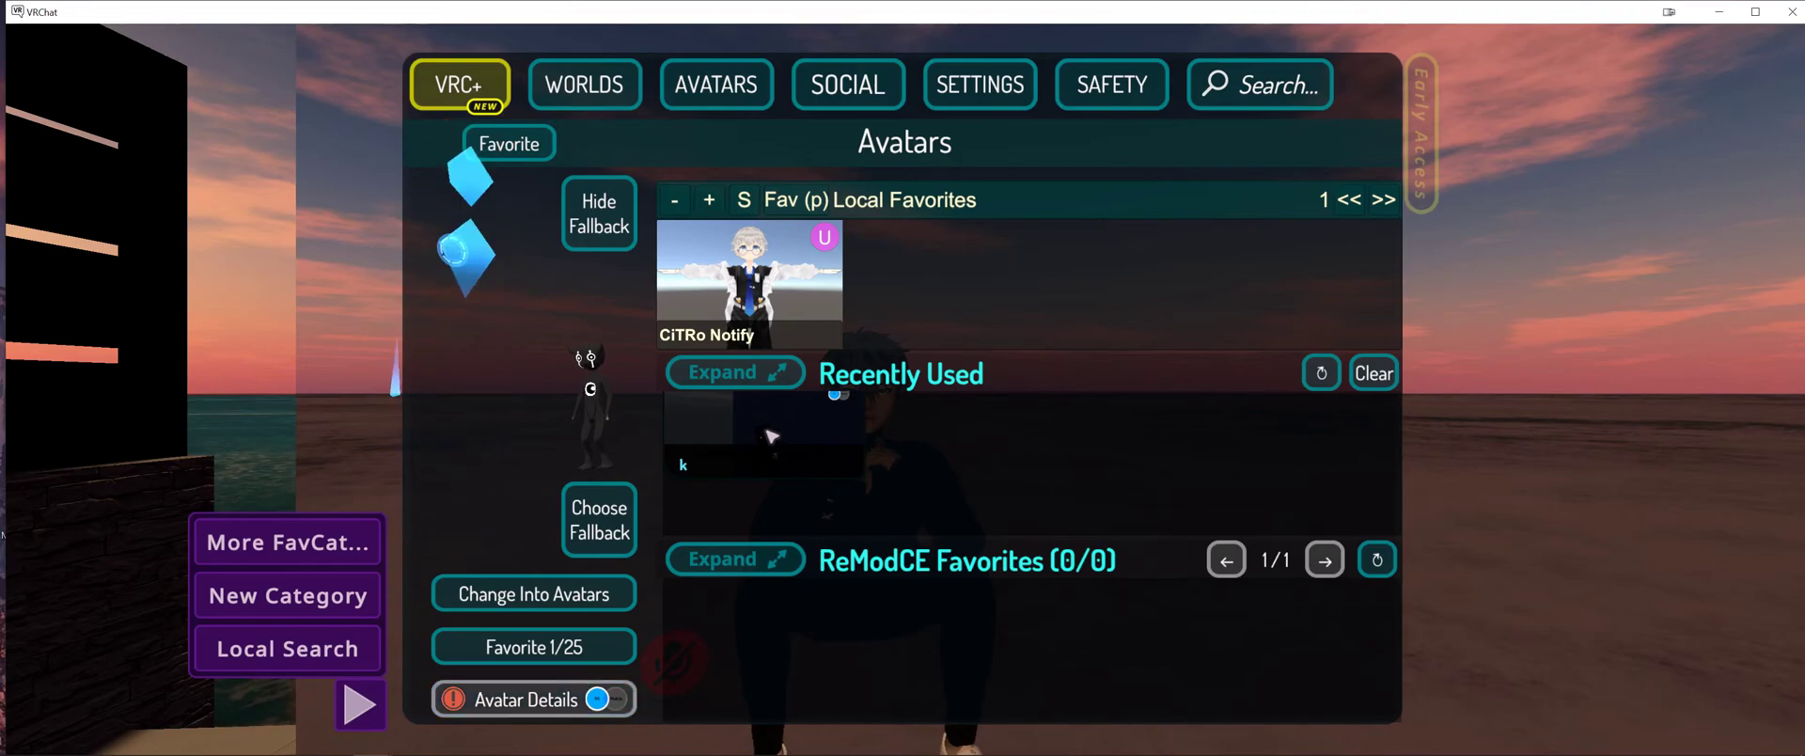
click(796, 201)
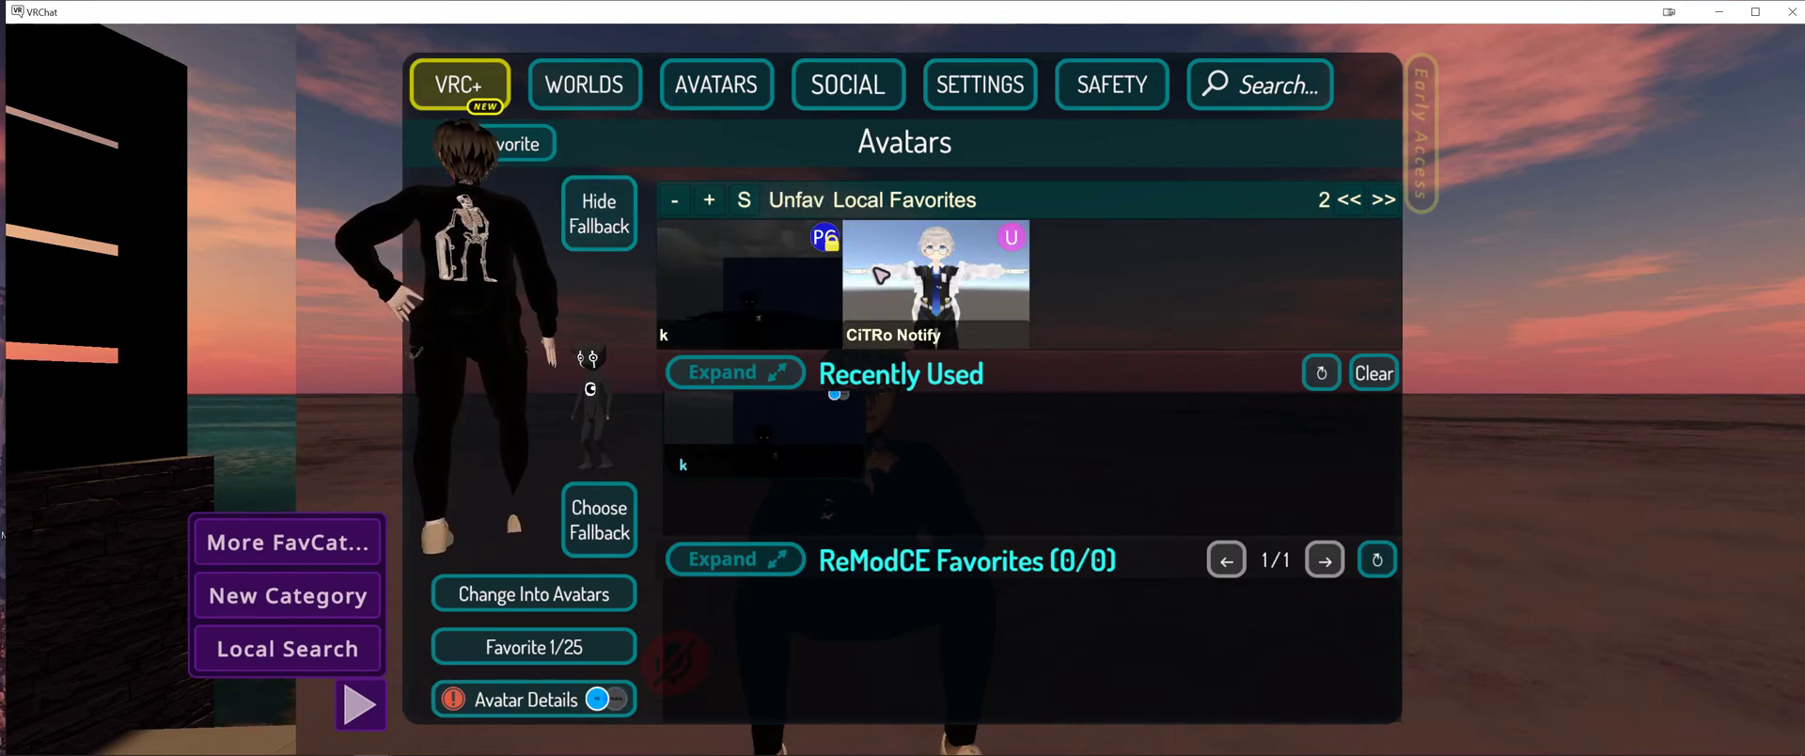
- Rename the Local Favorites category to "fav", then view the category's options and go back
click(745, 200)
click(673, 193)
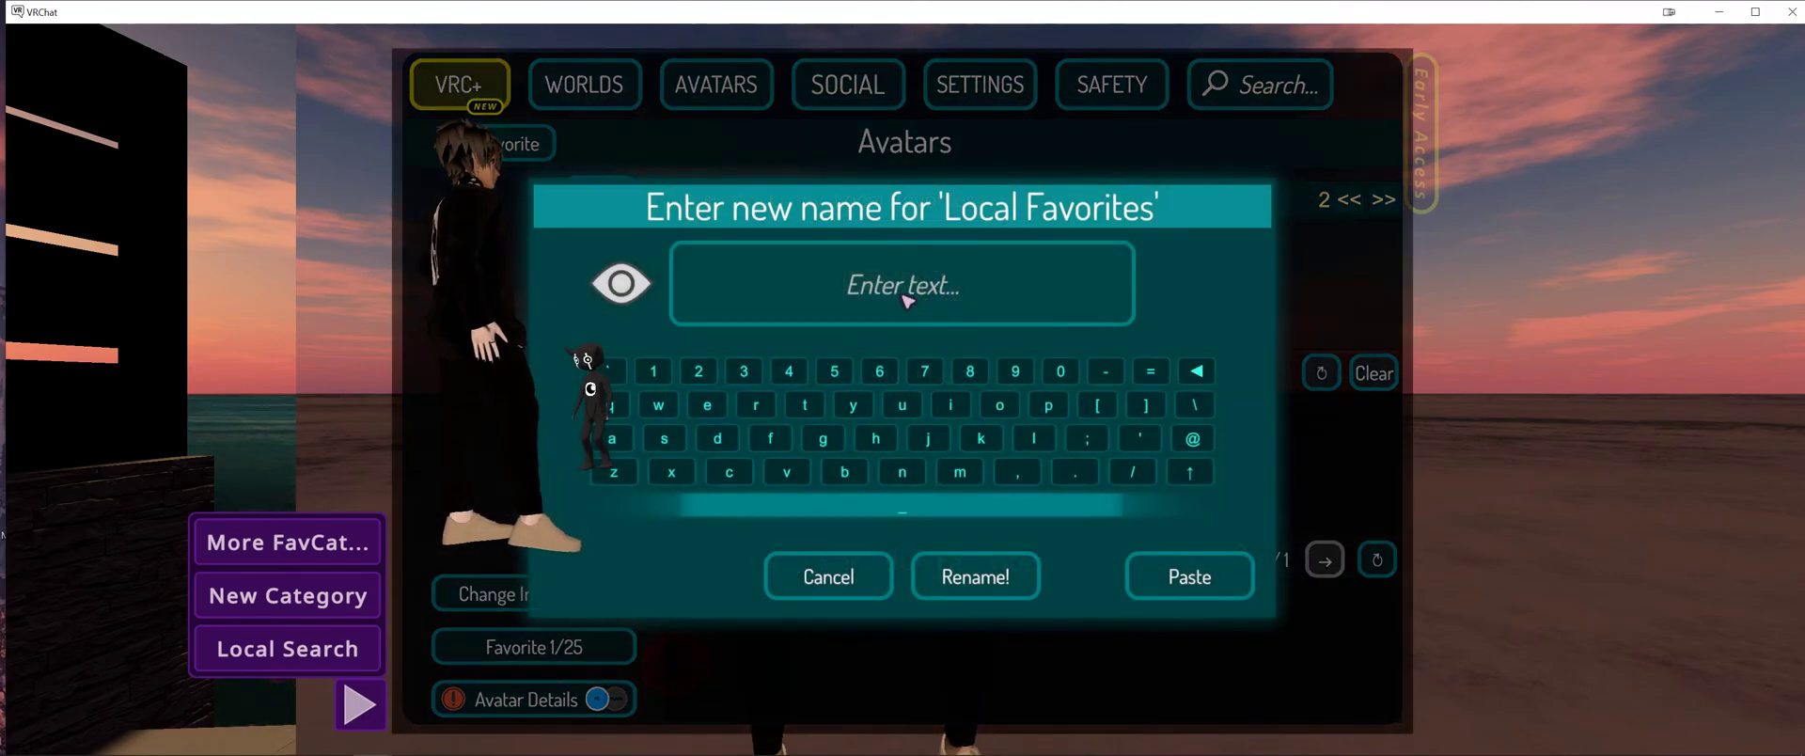
text(fav)
key(Return)
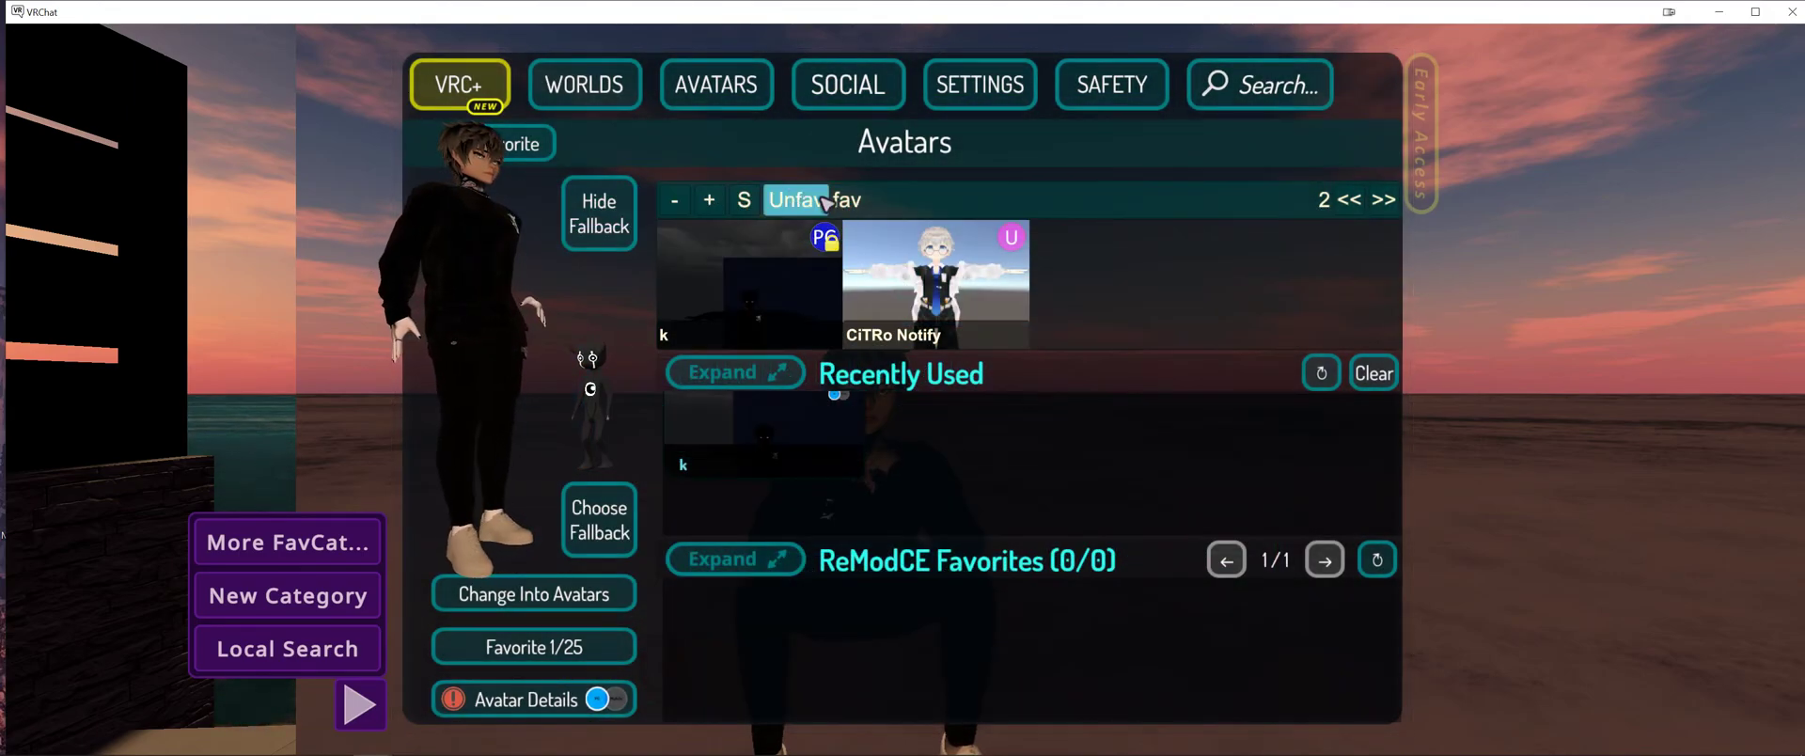
click(744, 201)
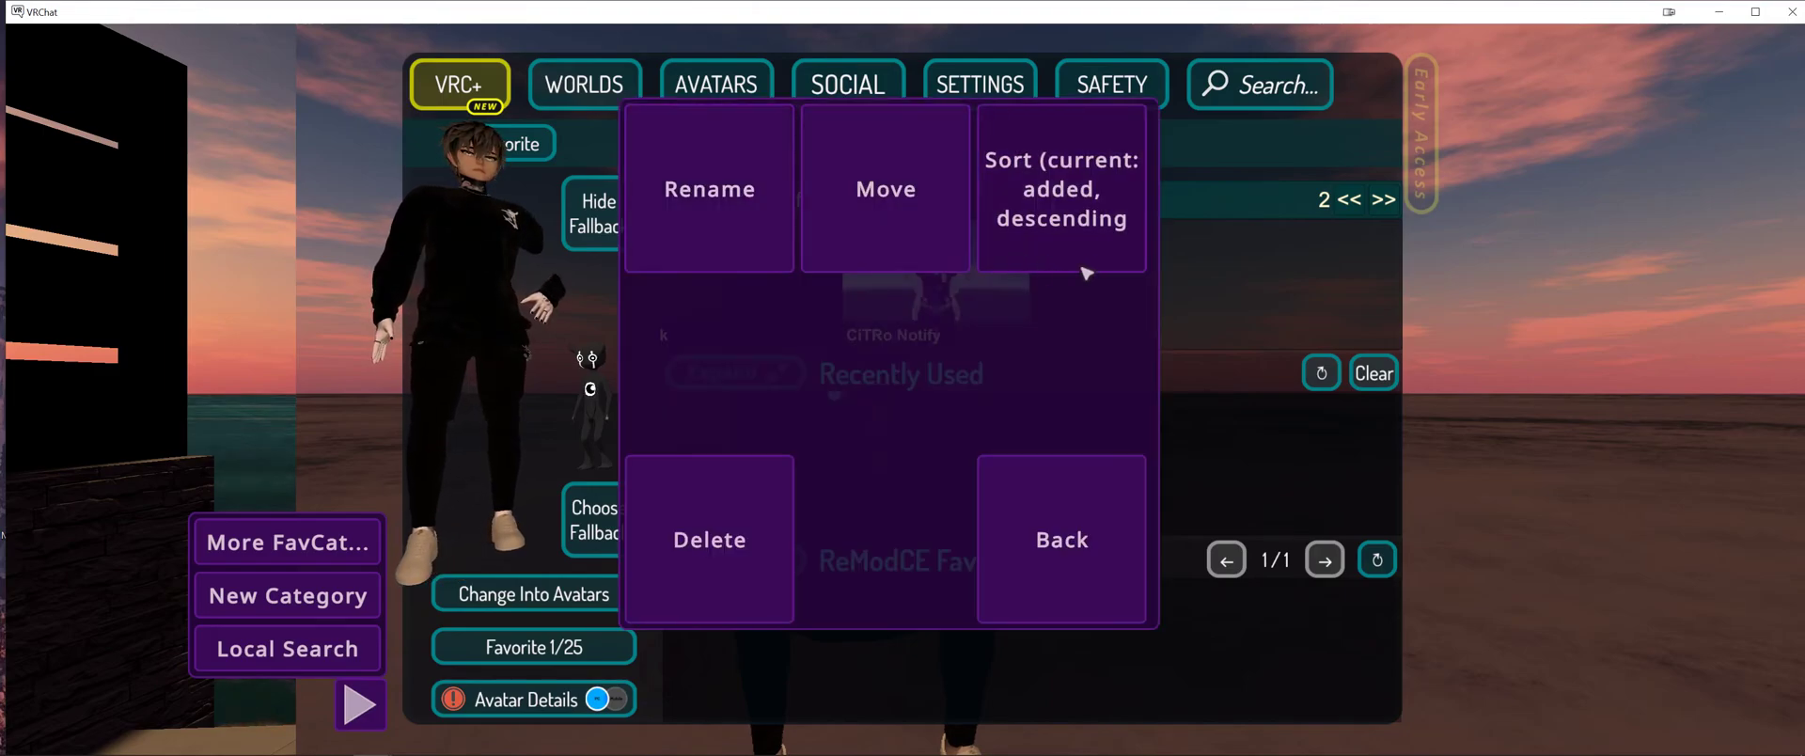
click(1065, 555)
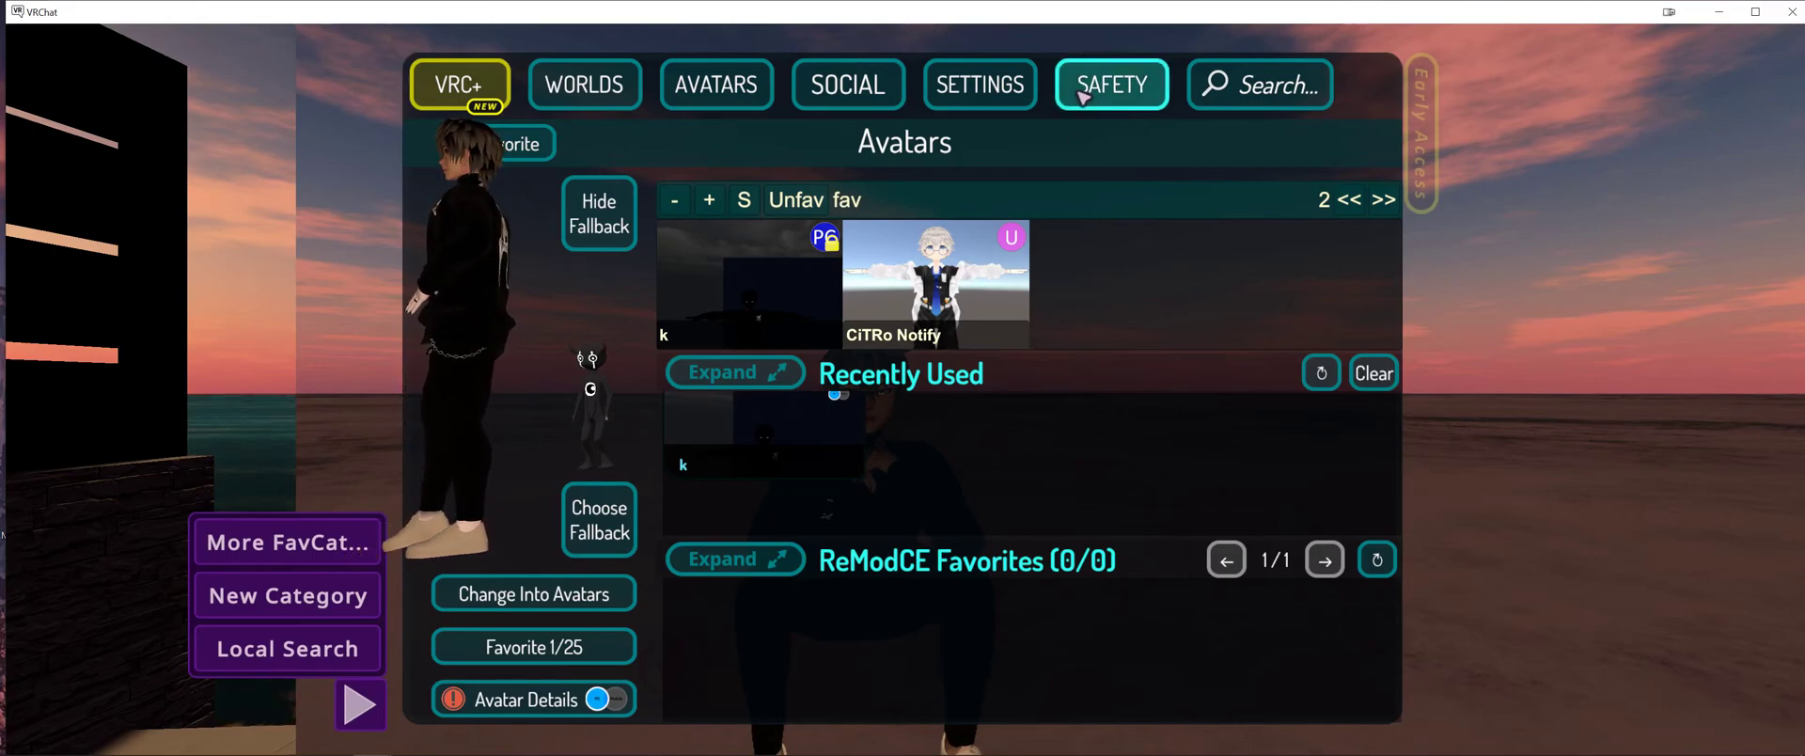
- Return to the mod settings, collapse the InstanceHistory Config section and go to the beginning of the mod list
click(1022, 94)
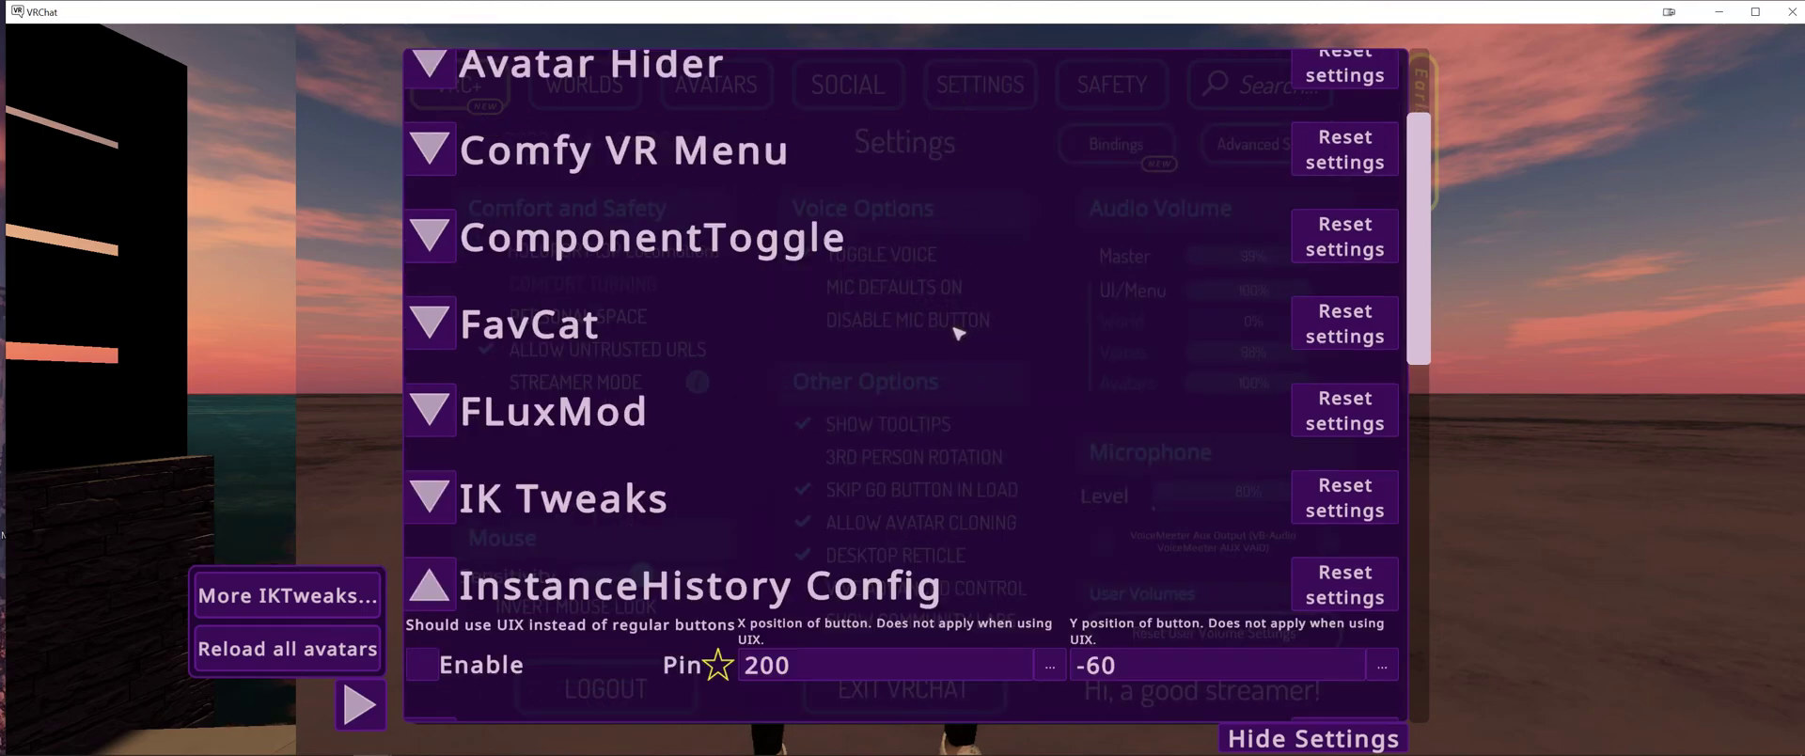
scroll(957, 331, down, 3)
click(720, 305)
scroll(720, 392, up, 6)
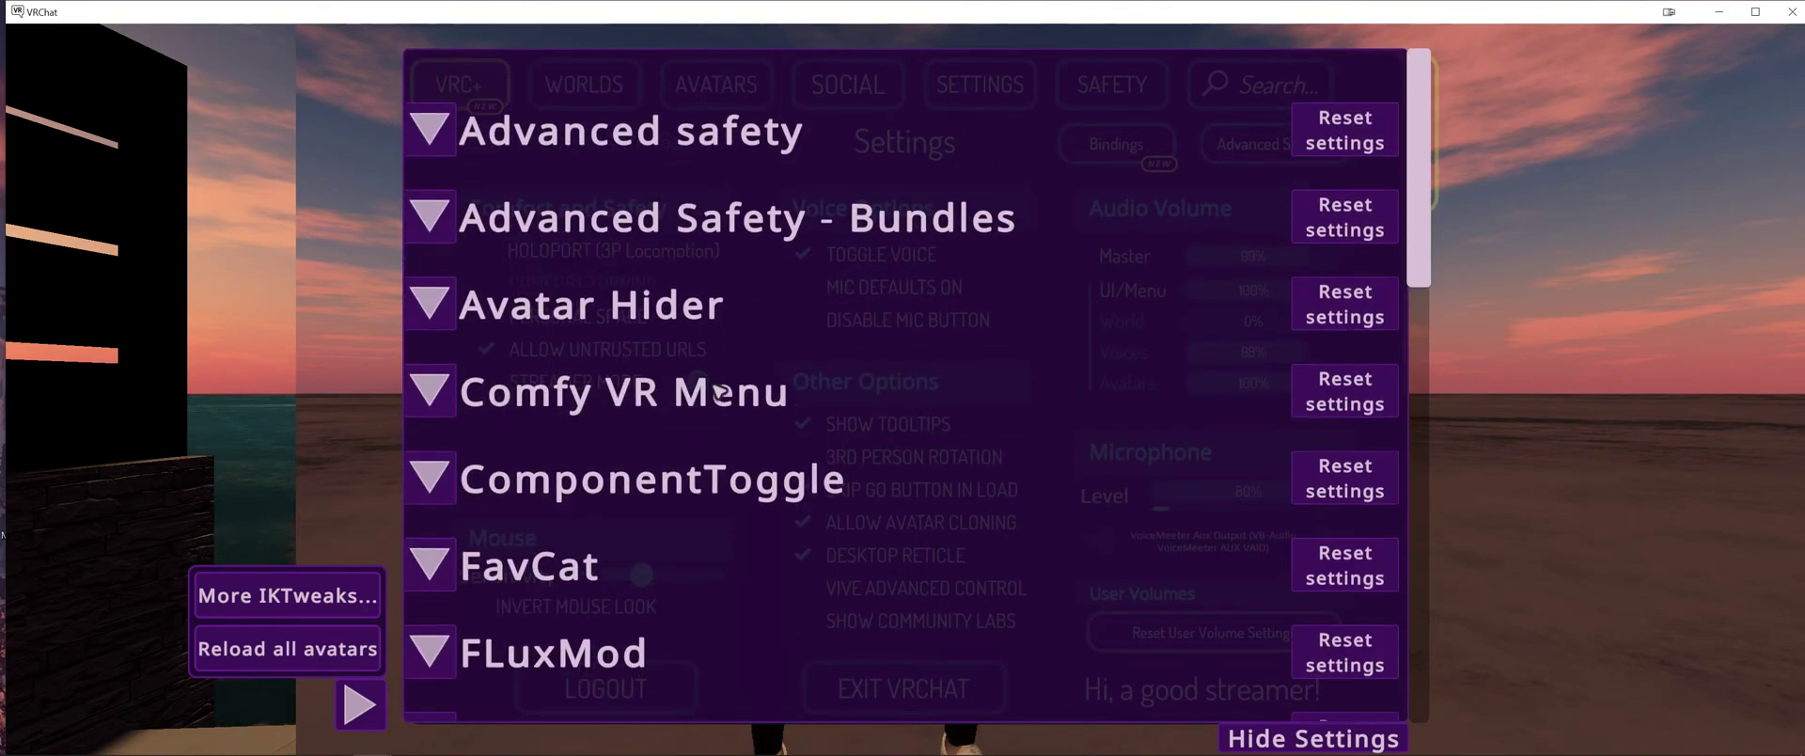
scroll(720, 392, down, 1)
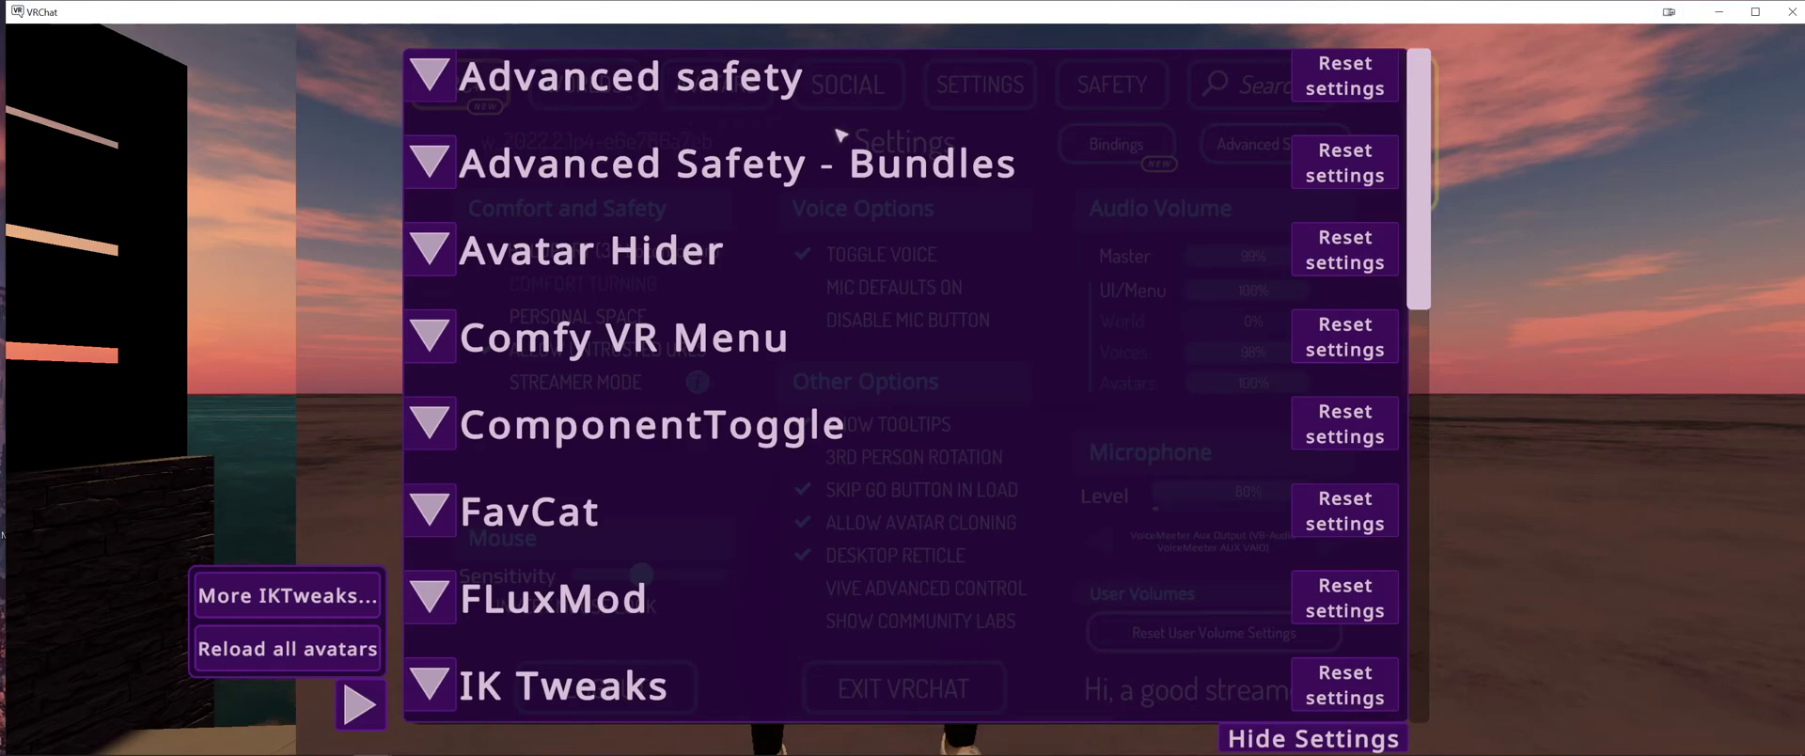
- Expand the Advanced safety section, review its avatar filtering limits and portal options, and collapse it
click(431, 85)
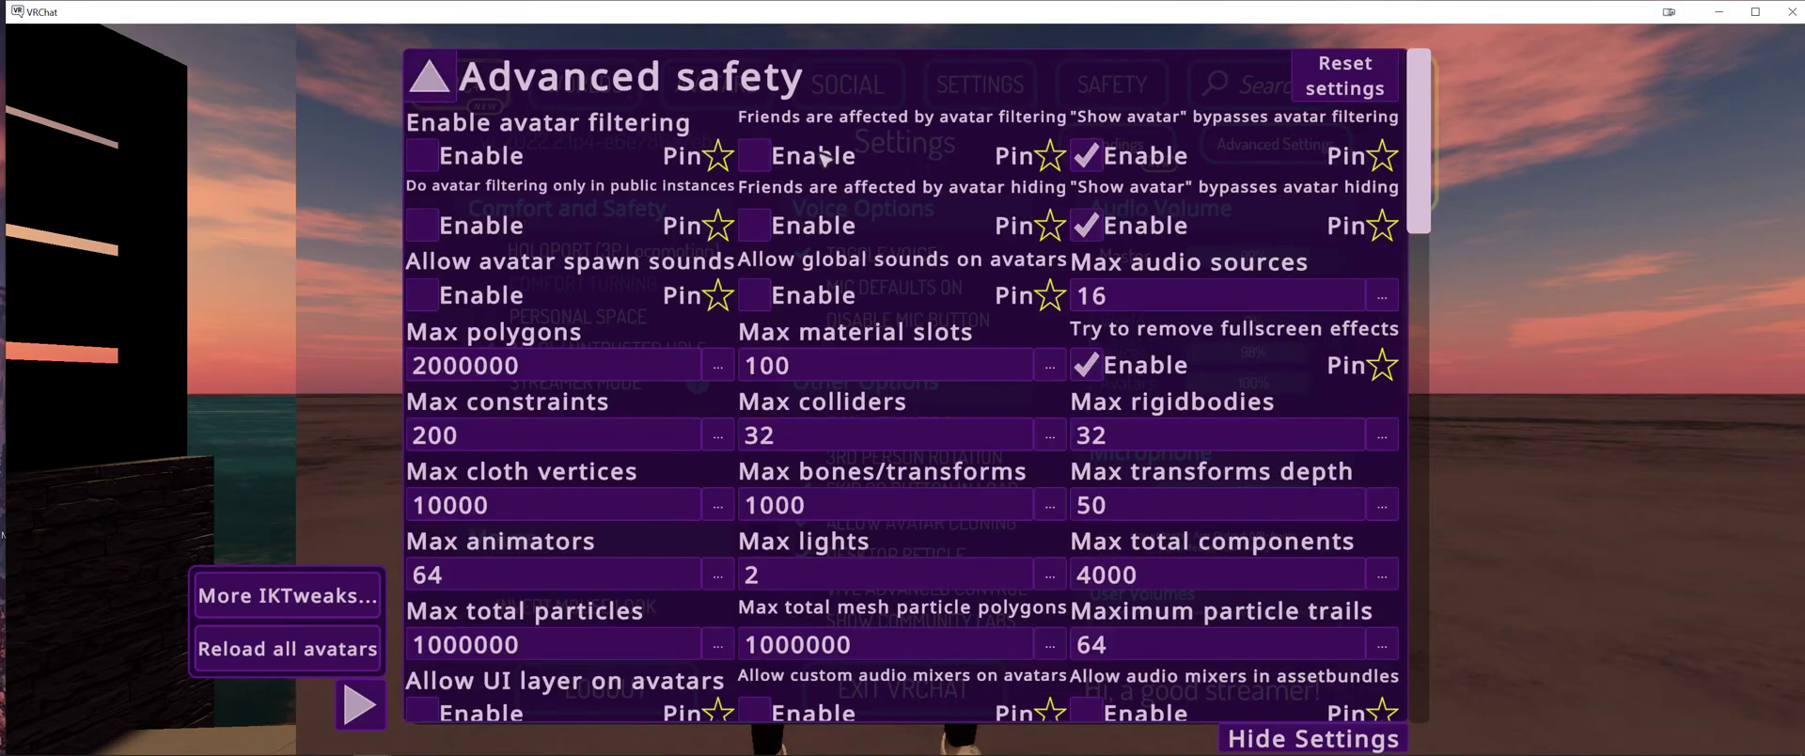
scroll(970, 203, down, 5)
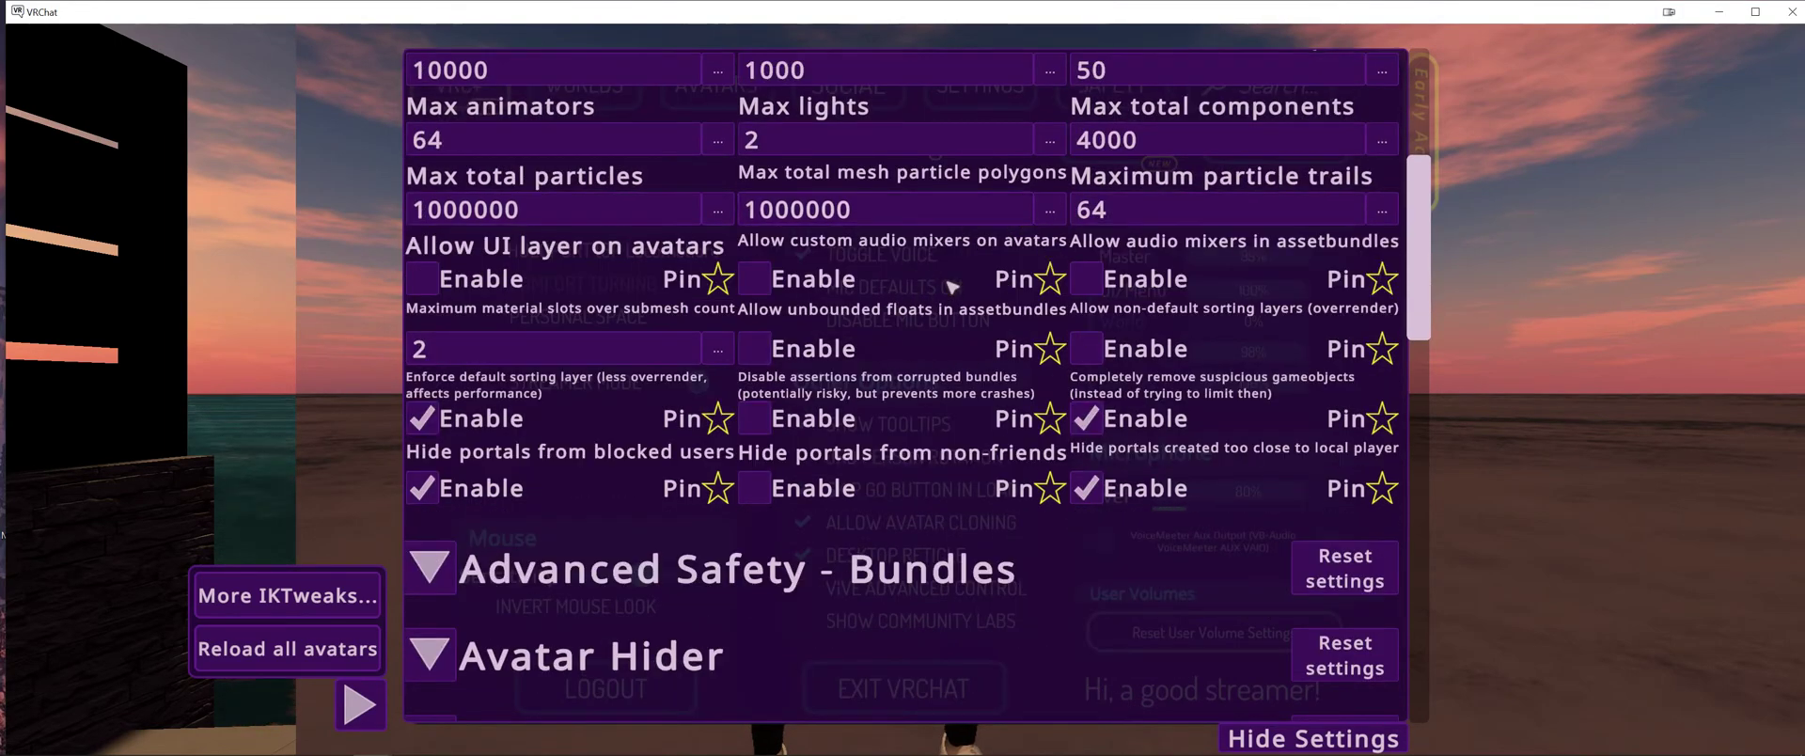
scroll(952, 287, up, 5)
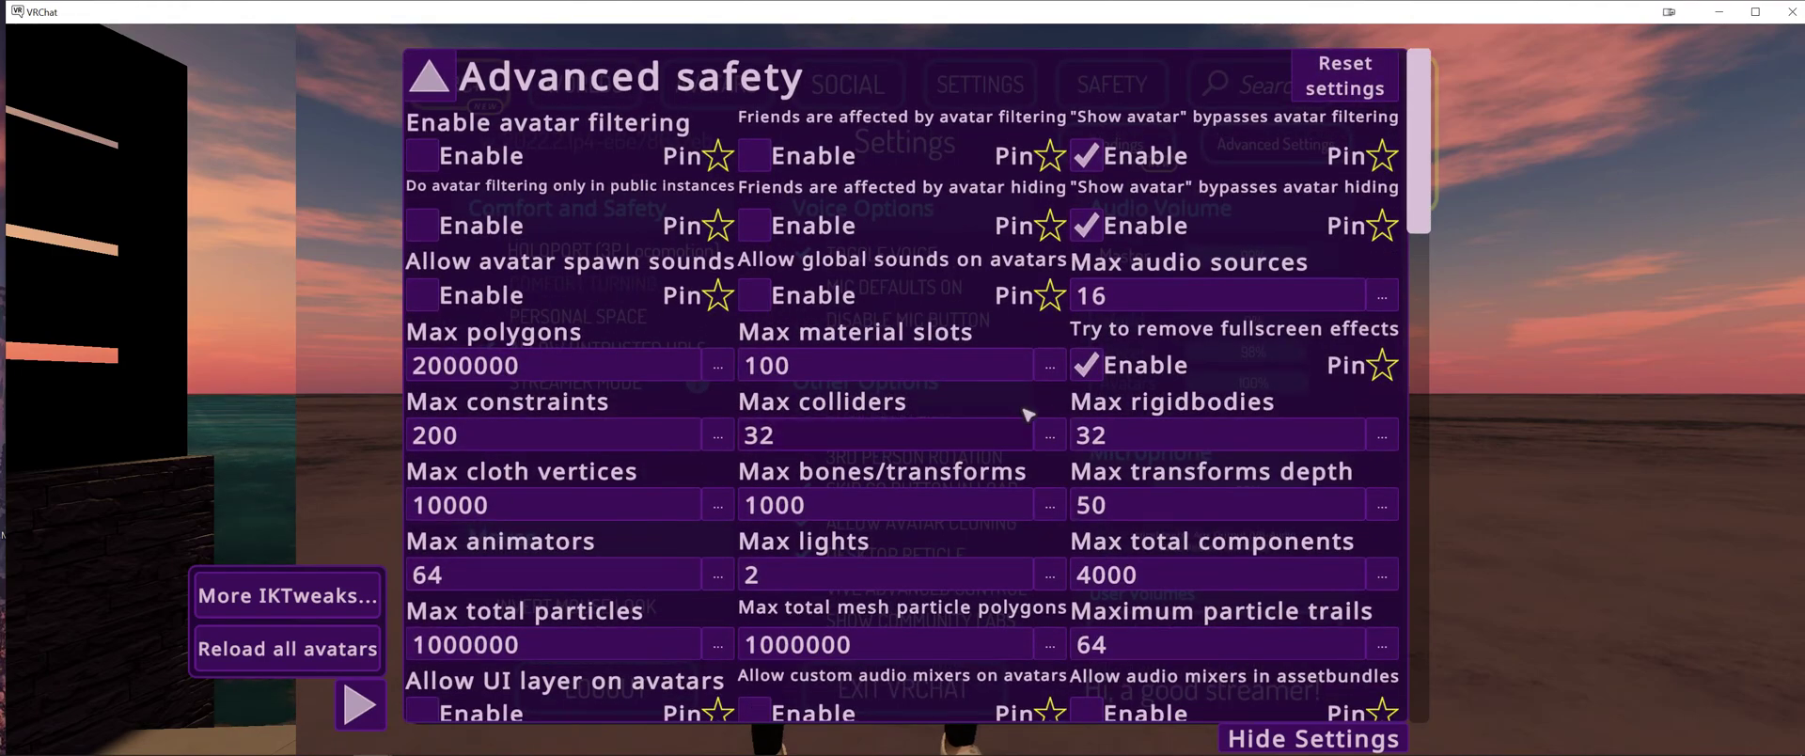
click(434, 94)
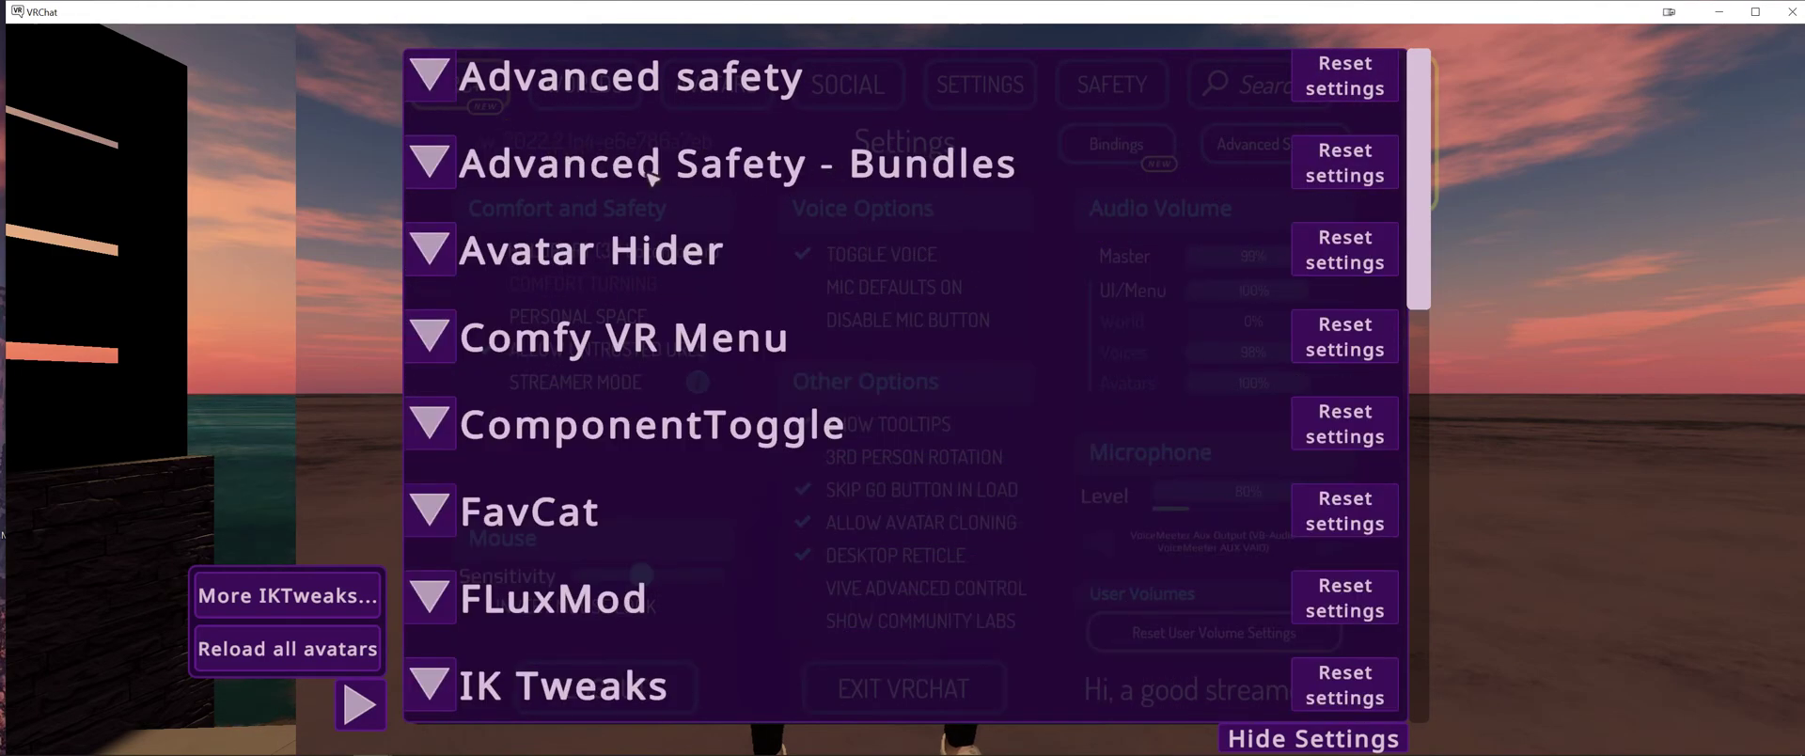
- Expand the Advanced Safety - Bundles section, review its limits and corrupted bundle checks, and collapse it
click(431, 161)
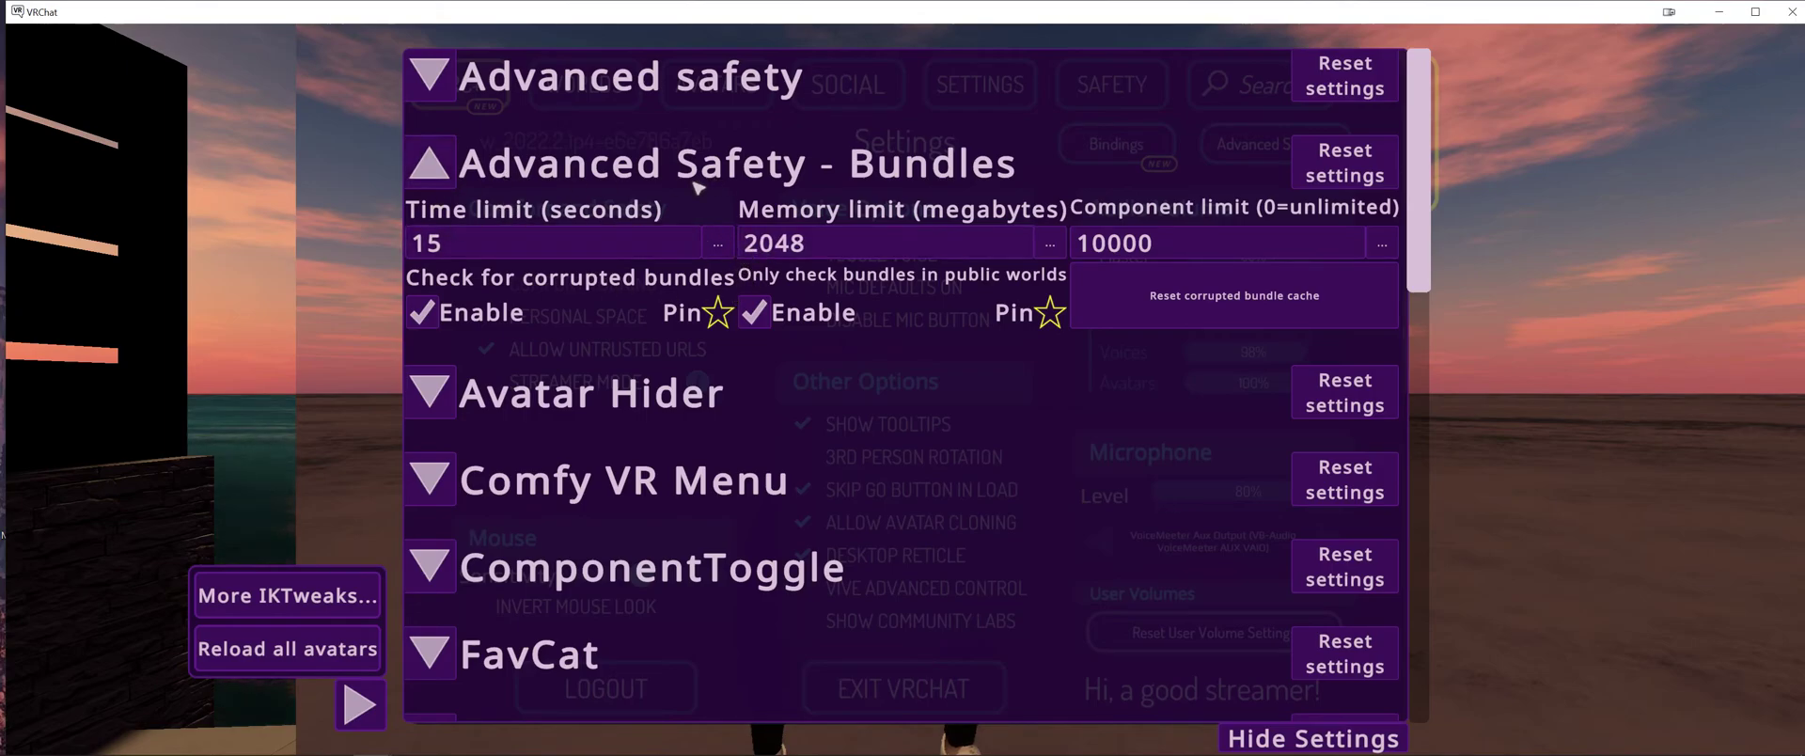
click(446, 170)
click(446, 170)
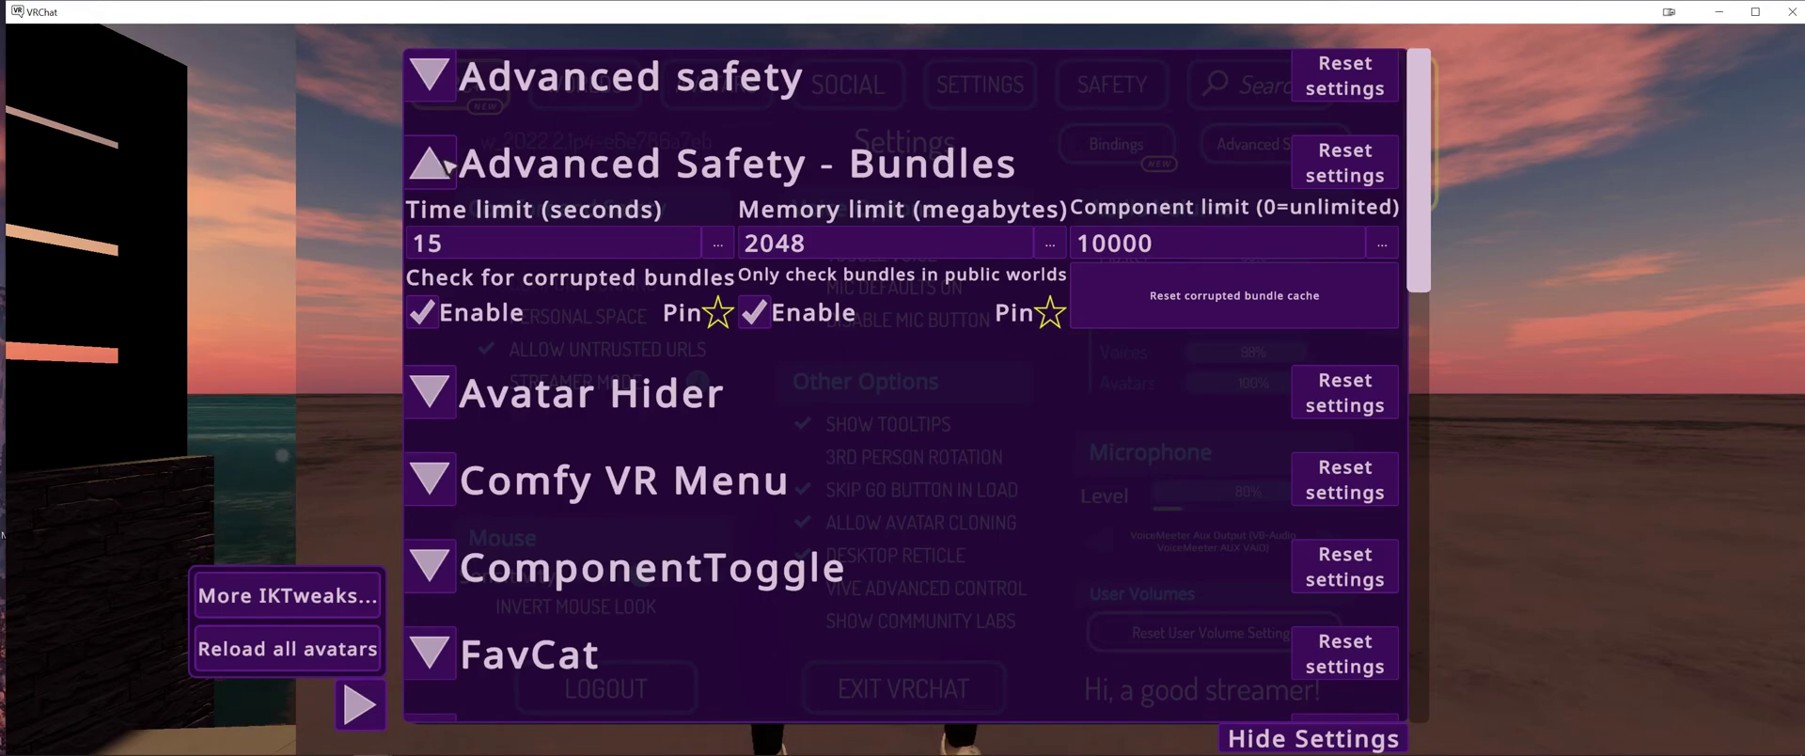
click(448, 168)
click(444, 94)
click(444, 94)
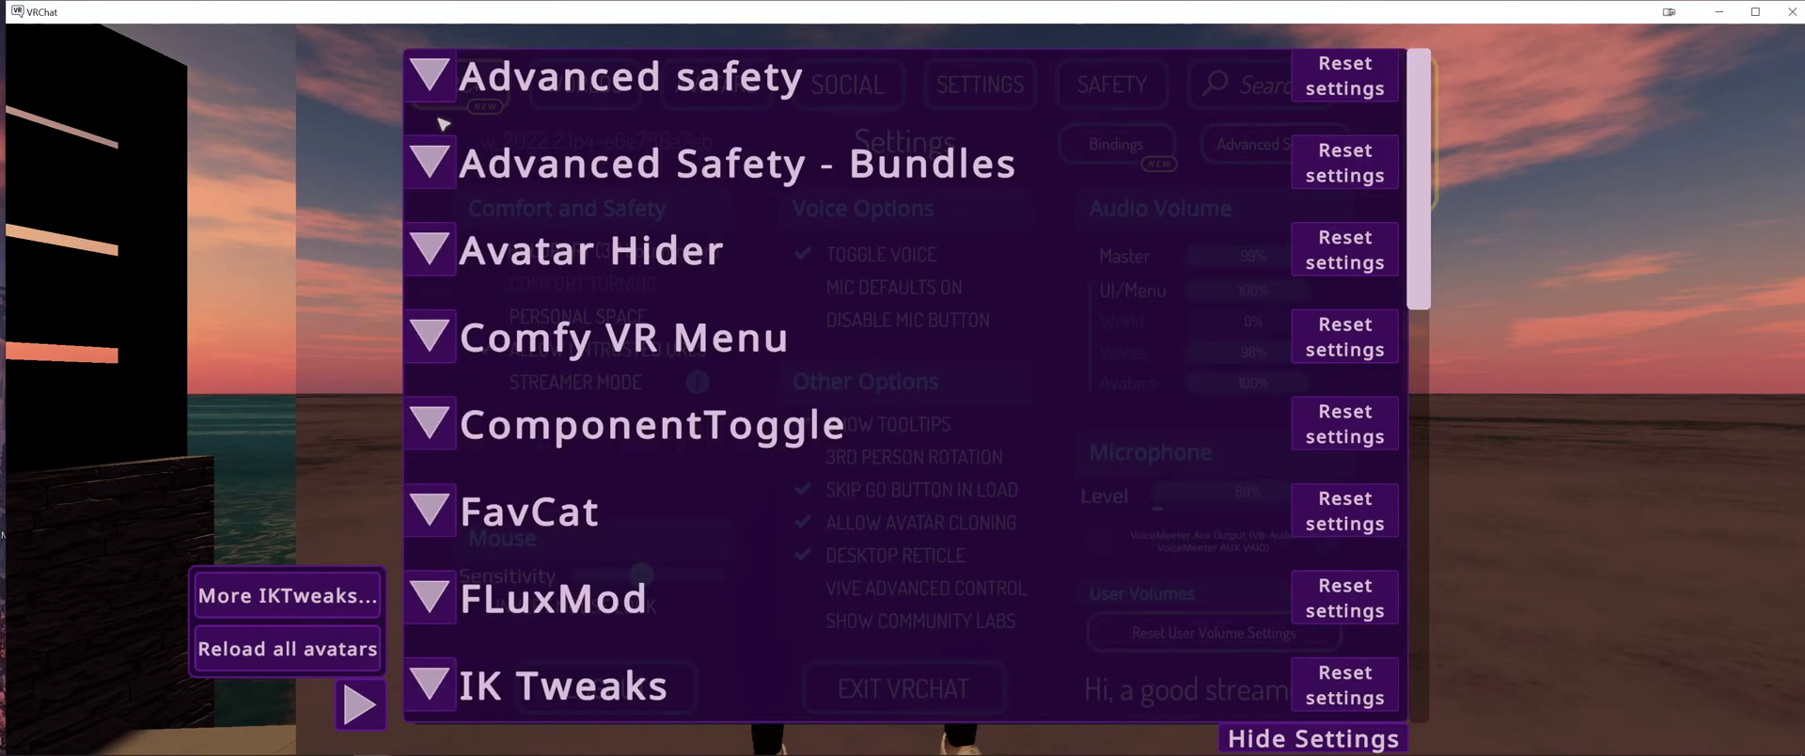
click(438, 158)
click(439, 161)
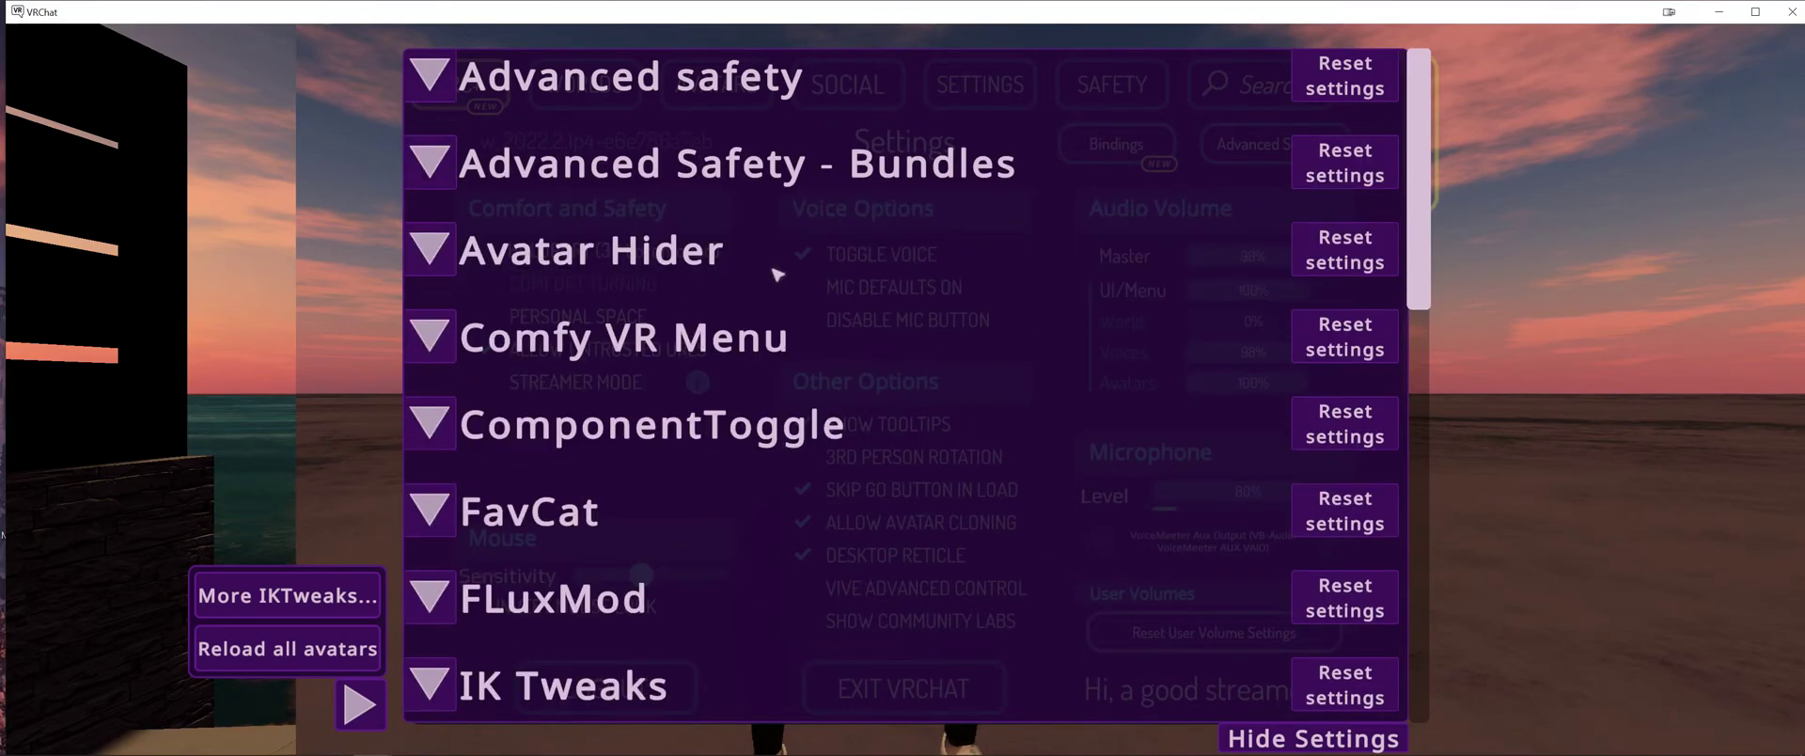
- Examine the full list of installed mods in the mod settings, then close the menu
scroll(777, 273, down, 1)
scroll(777, 314, down, 1)
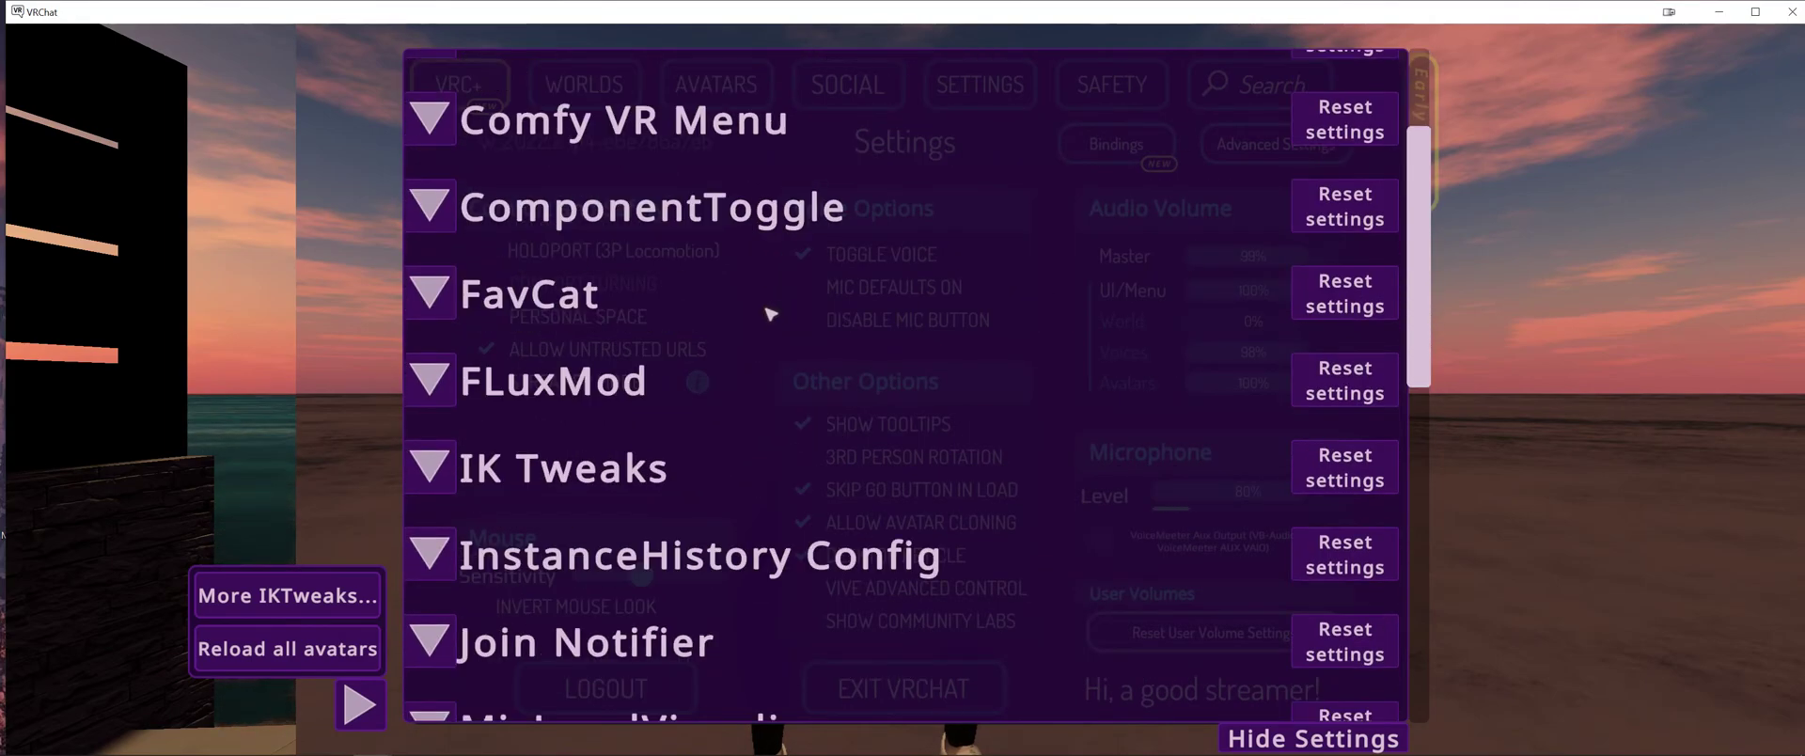
scroll(771, 314, down, 3)
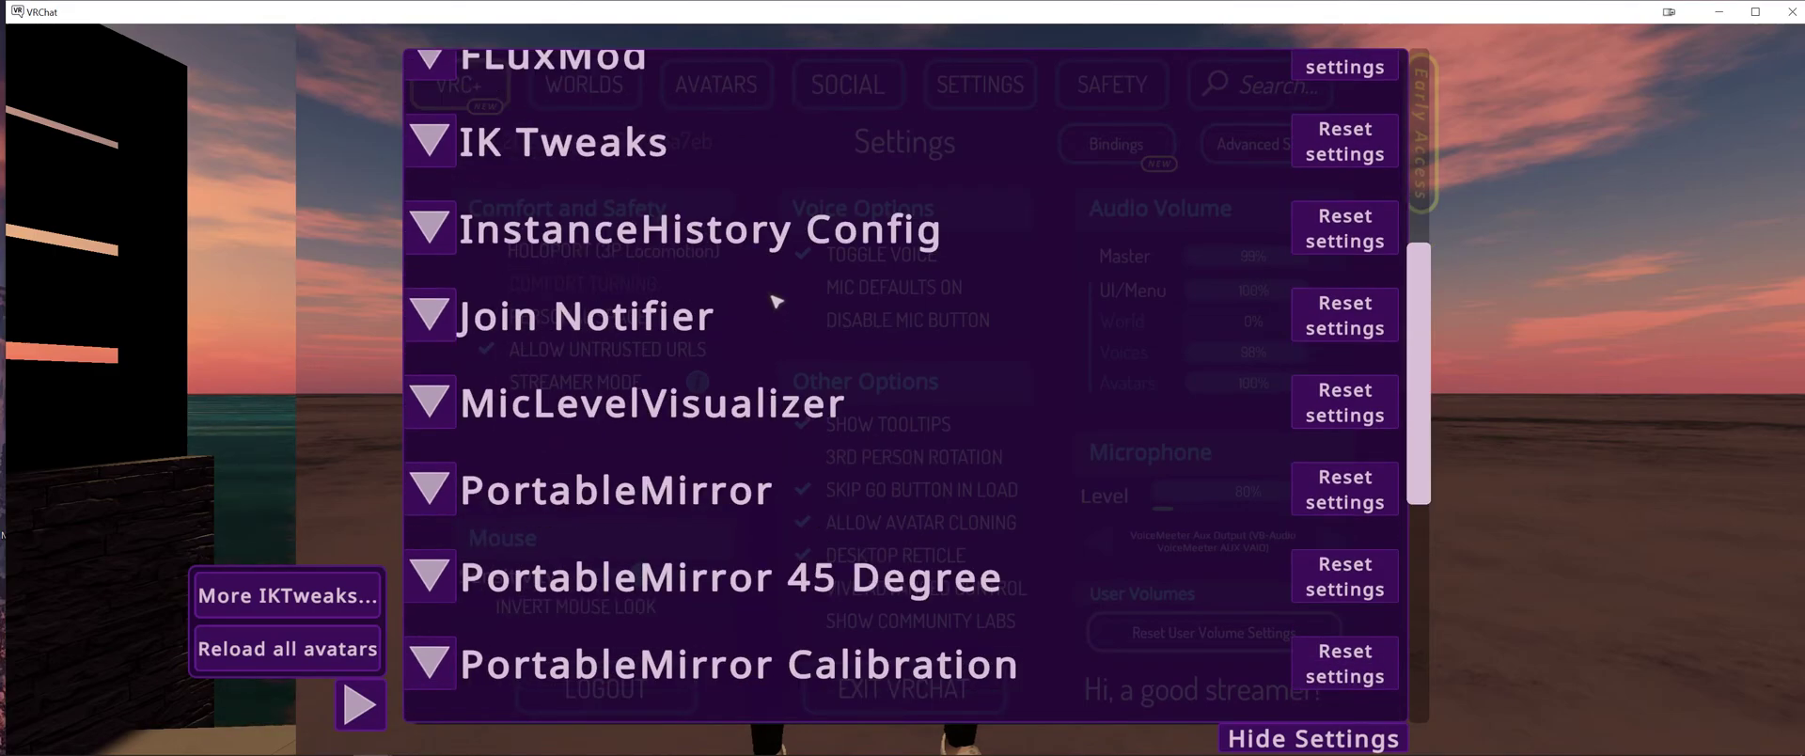
scroll(843, 322, down, 6)
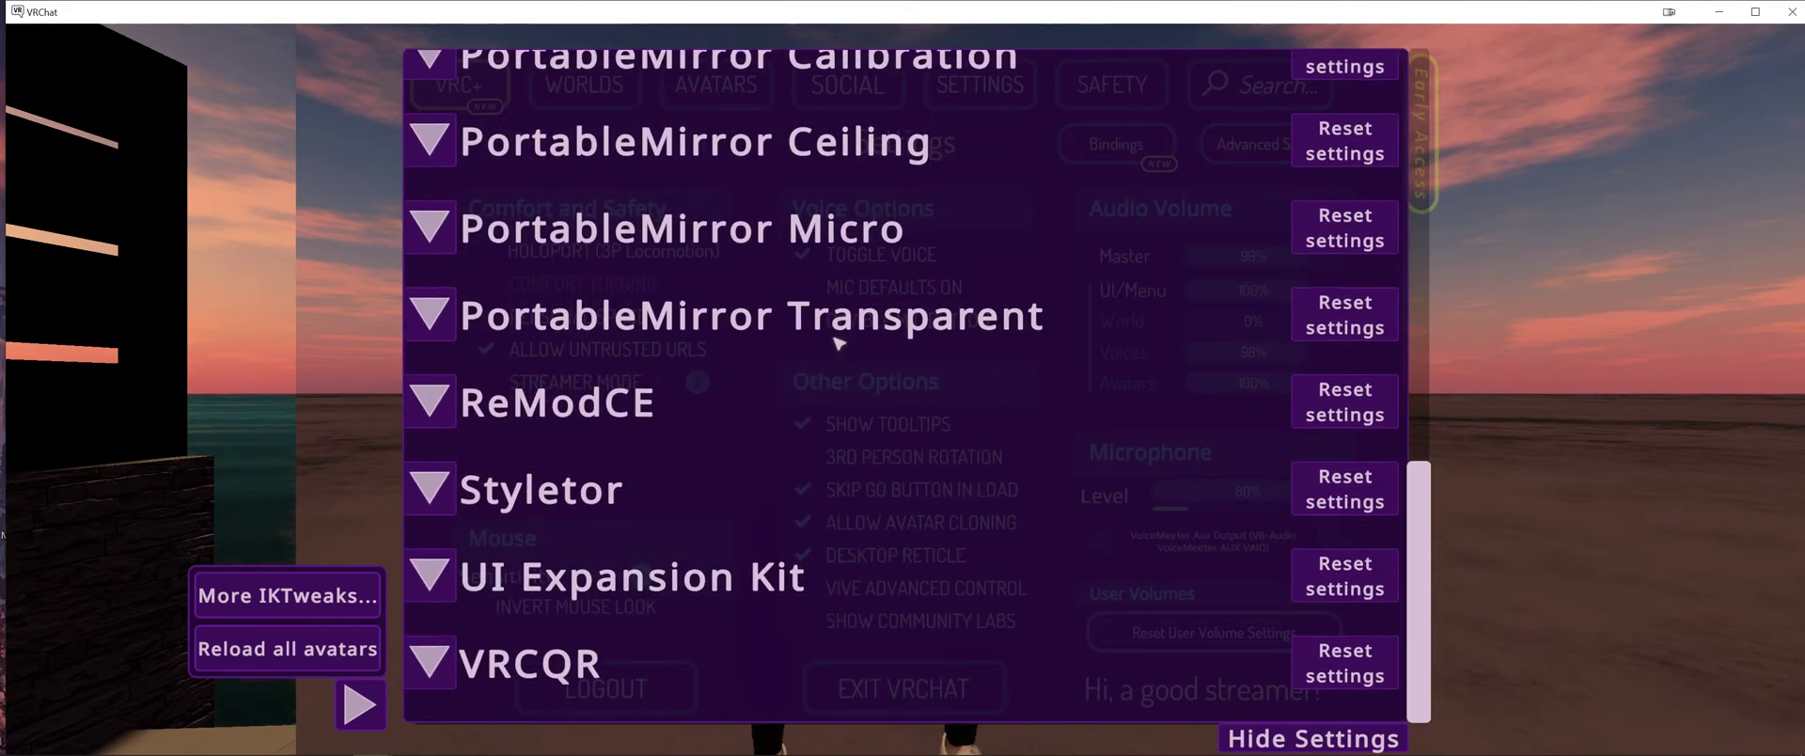
scroll(837, 344, up, 12)
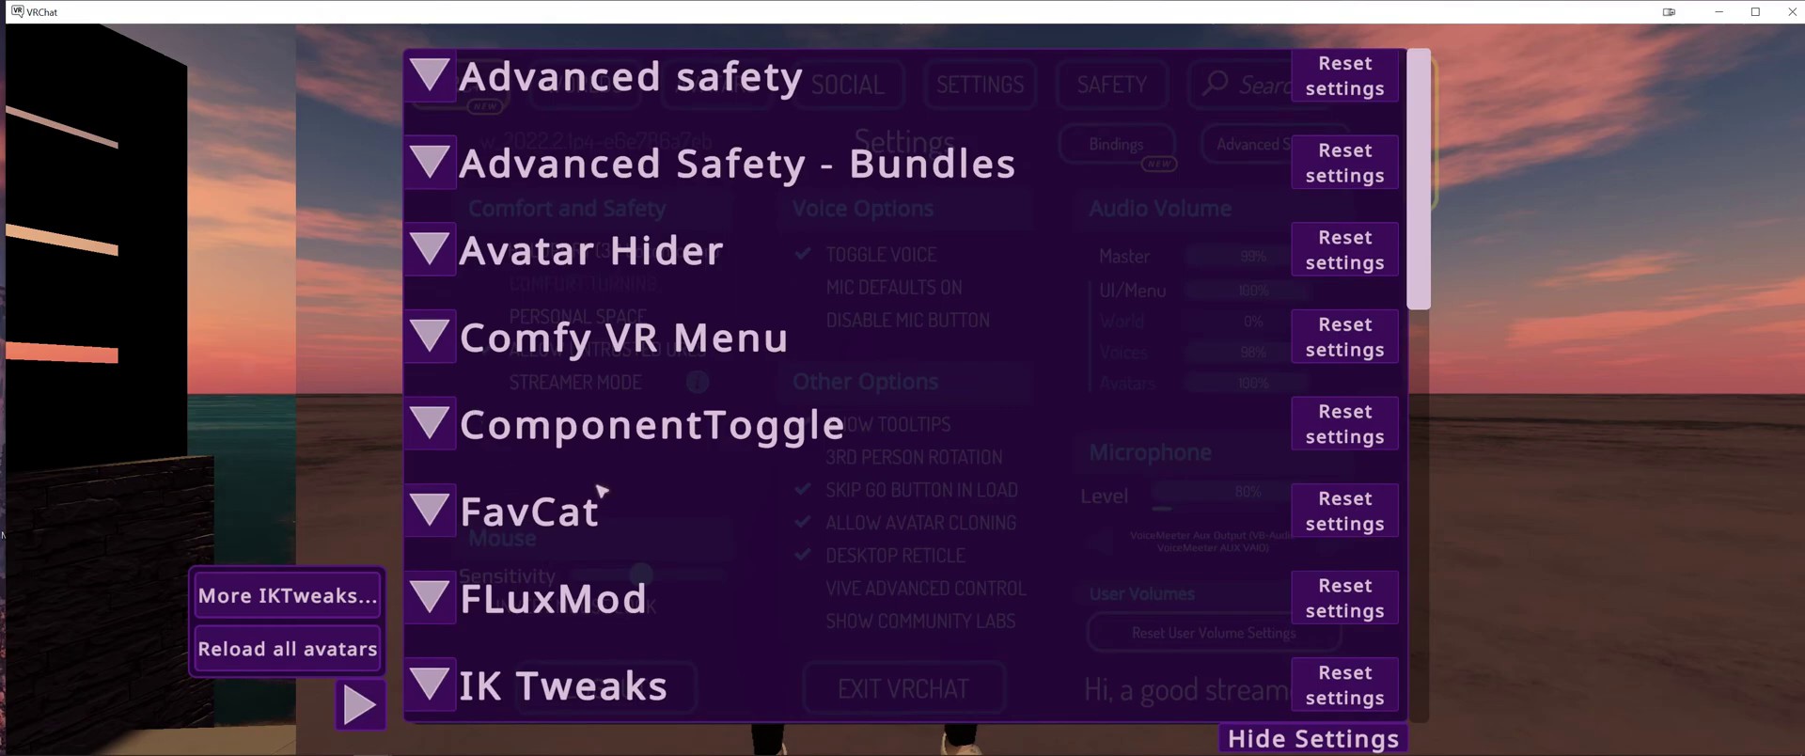
scroll(602, 490, down, 1)
key(Escape)
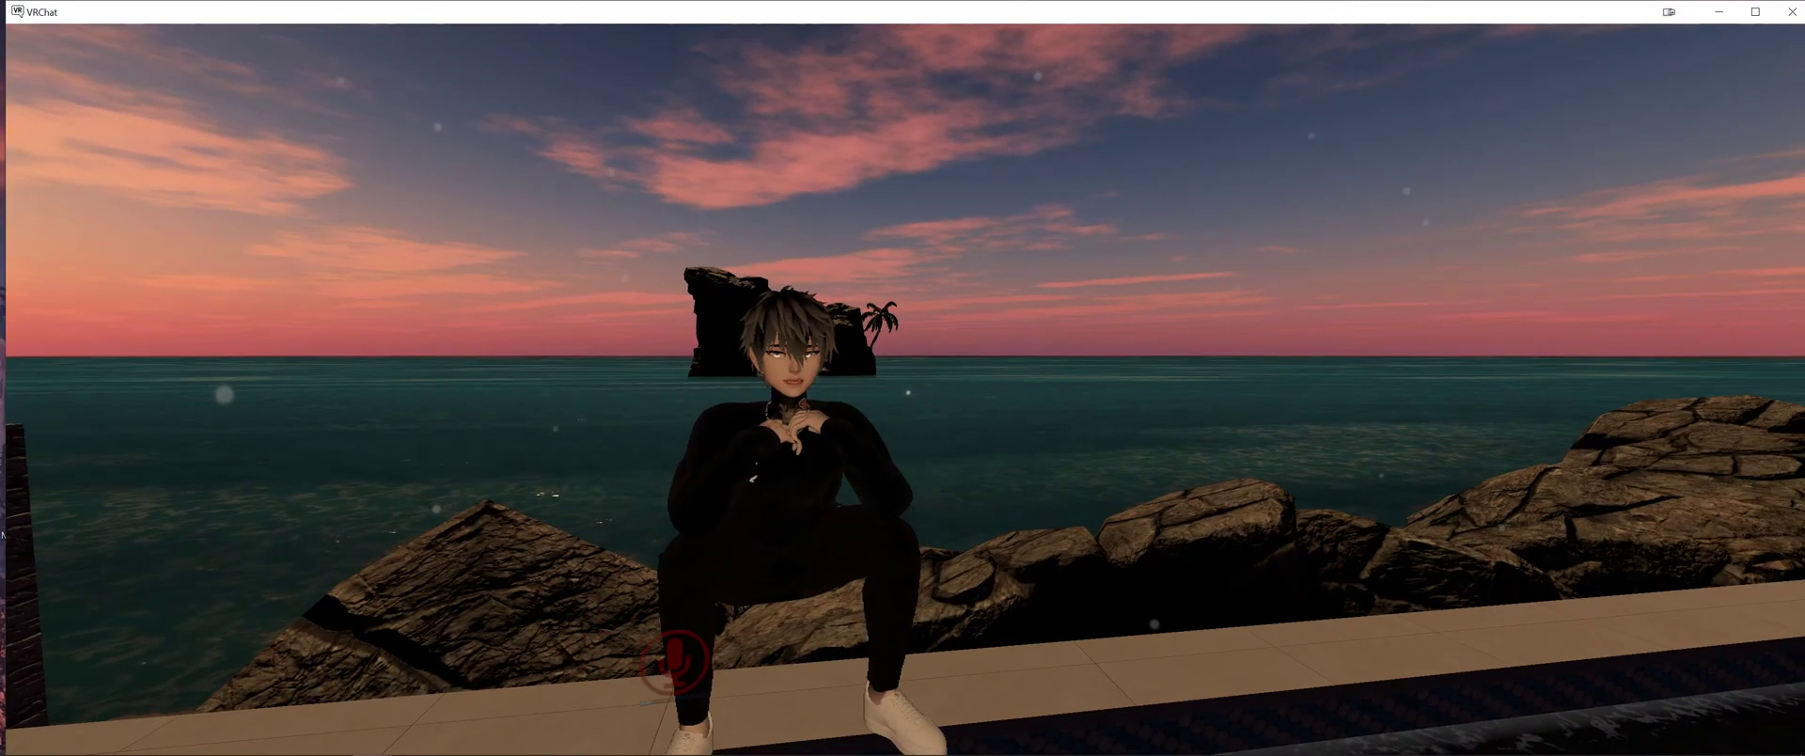
- Open the action menu and view the presets inside its Flux submenu
key(w)
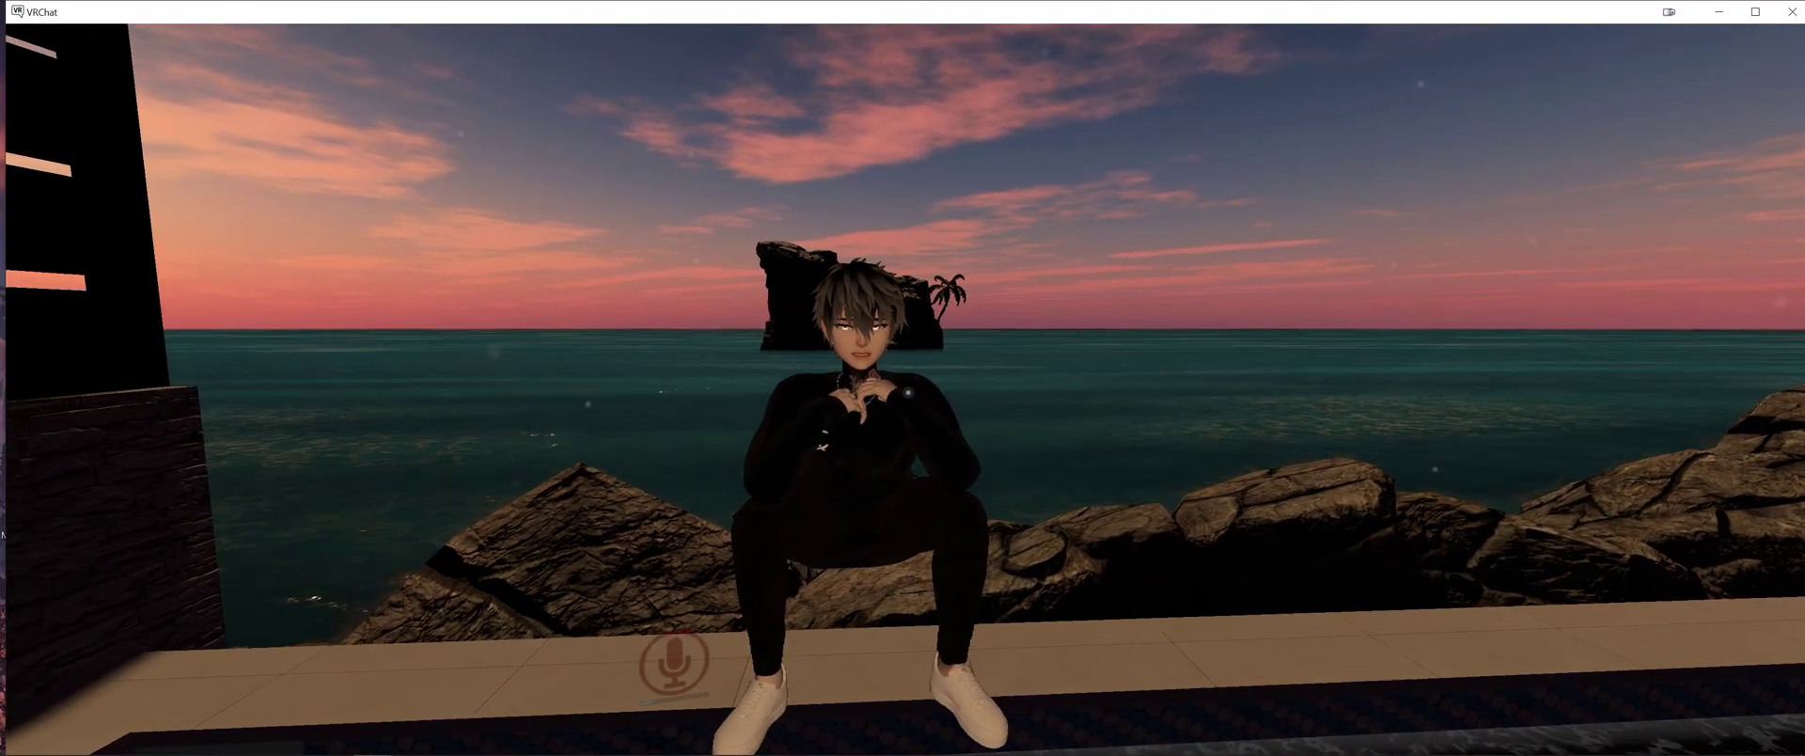
key(r)
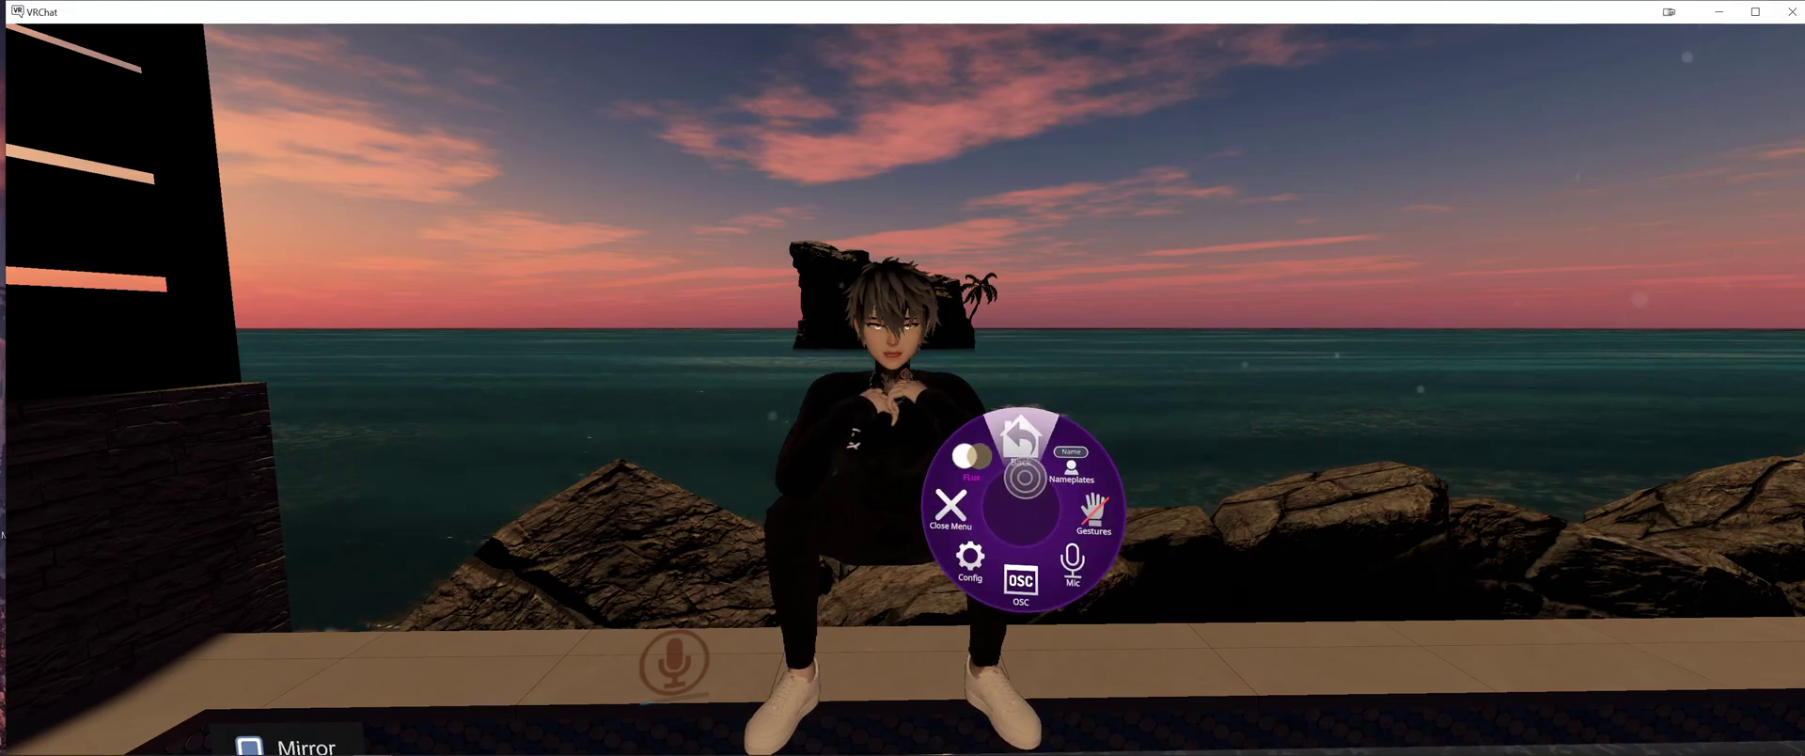
click(1021, 437)
click(1021, 438)
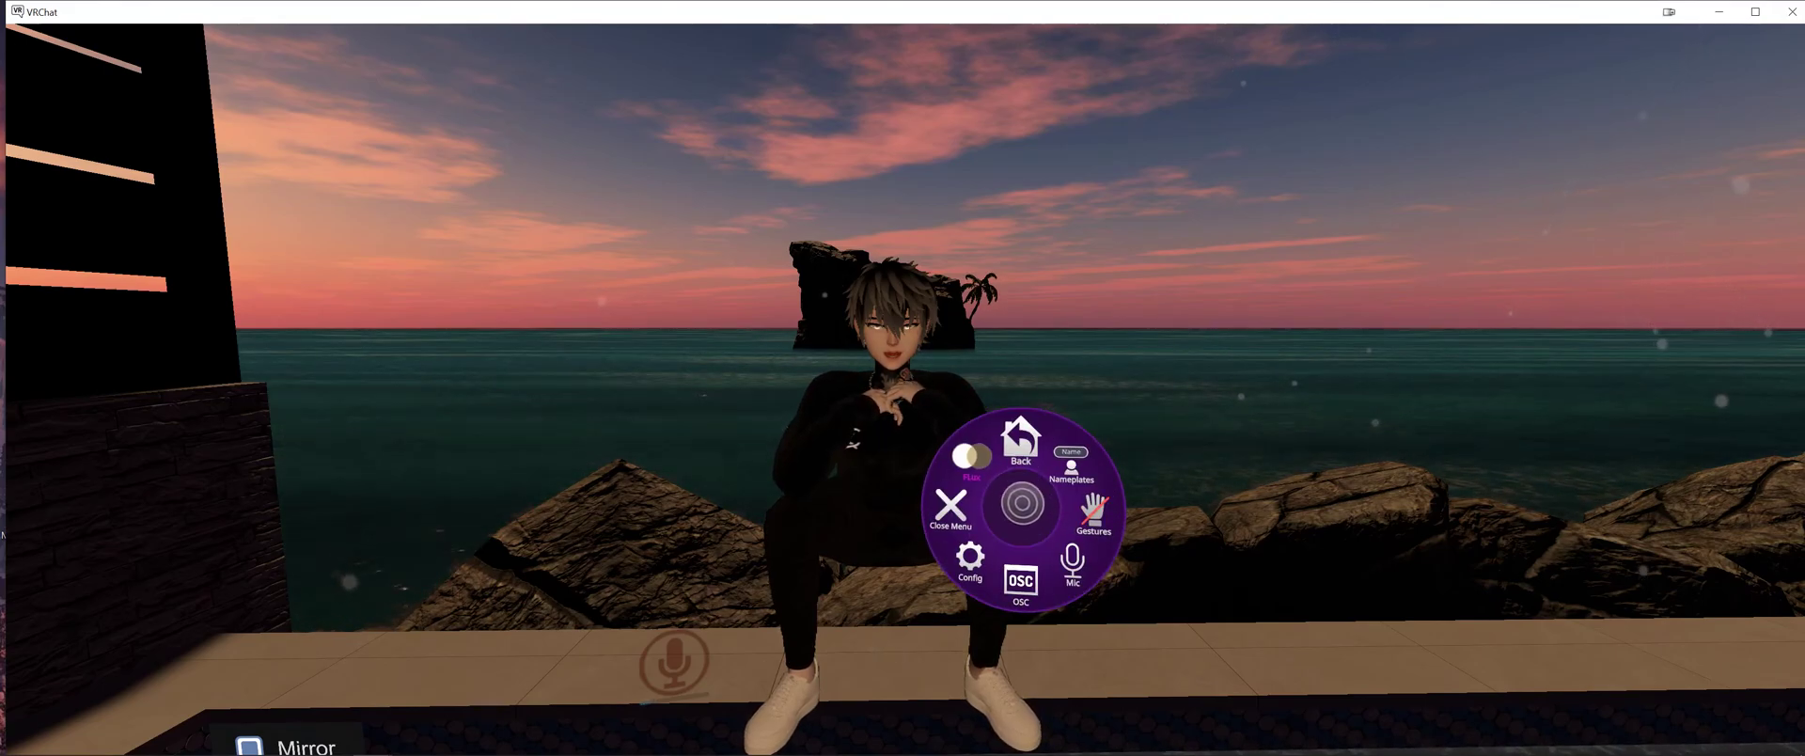
click(971, 457)
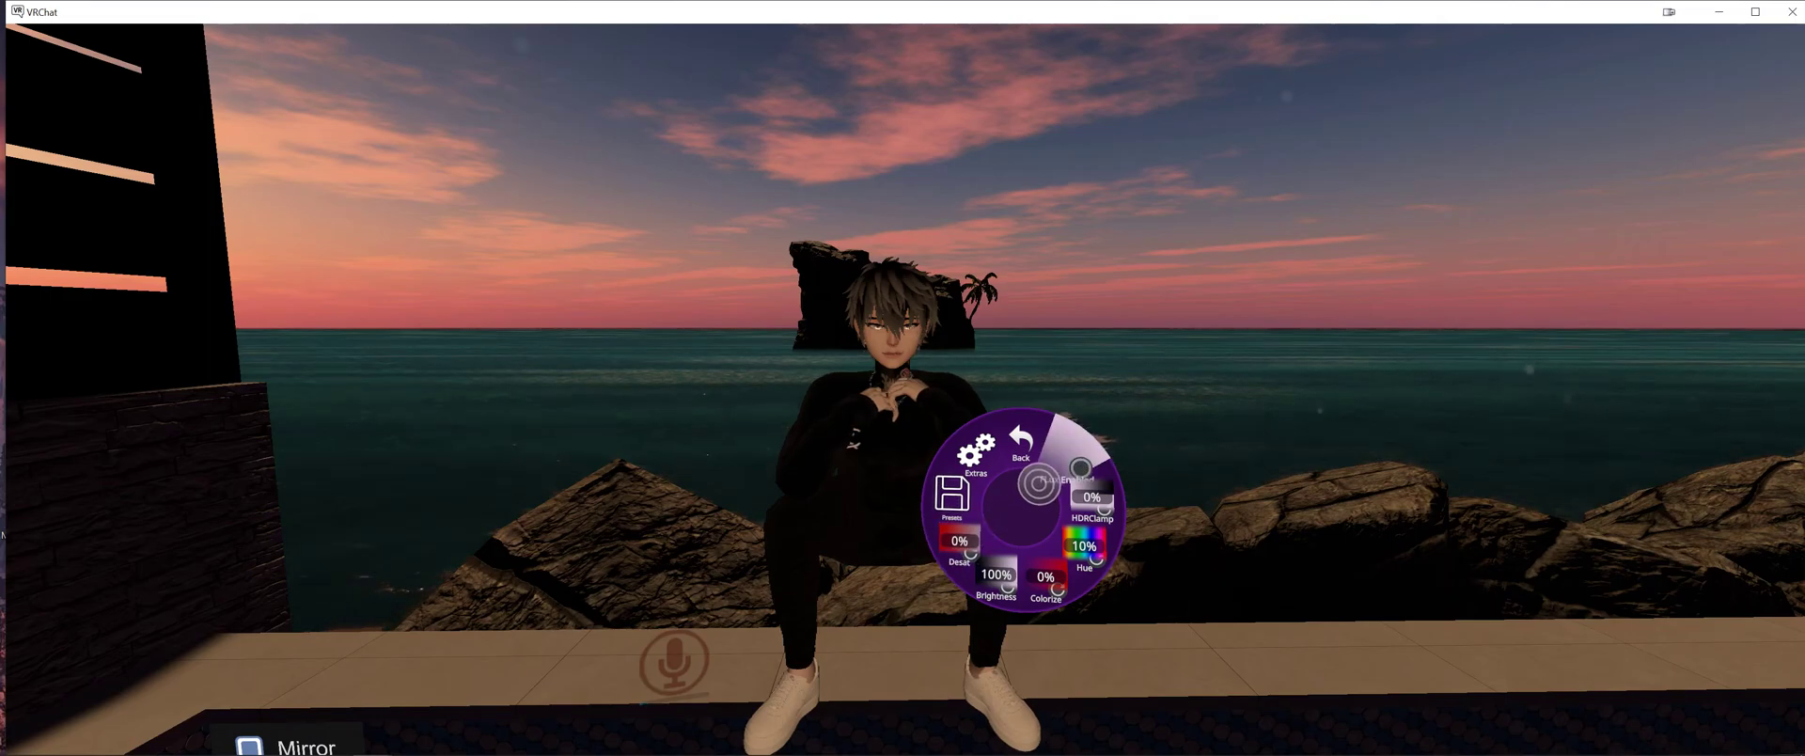
click(953, 495)
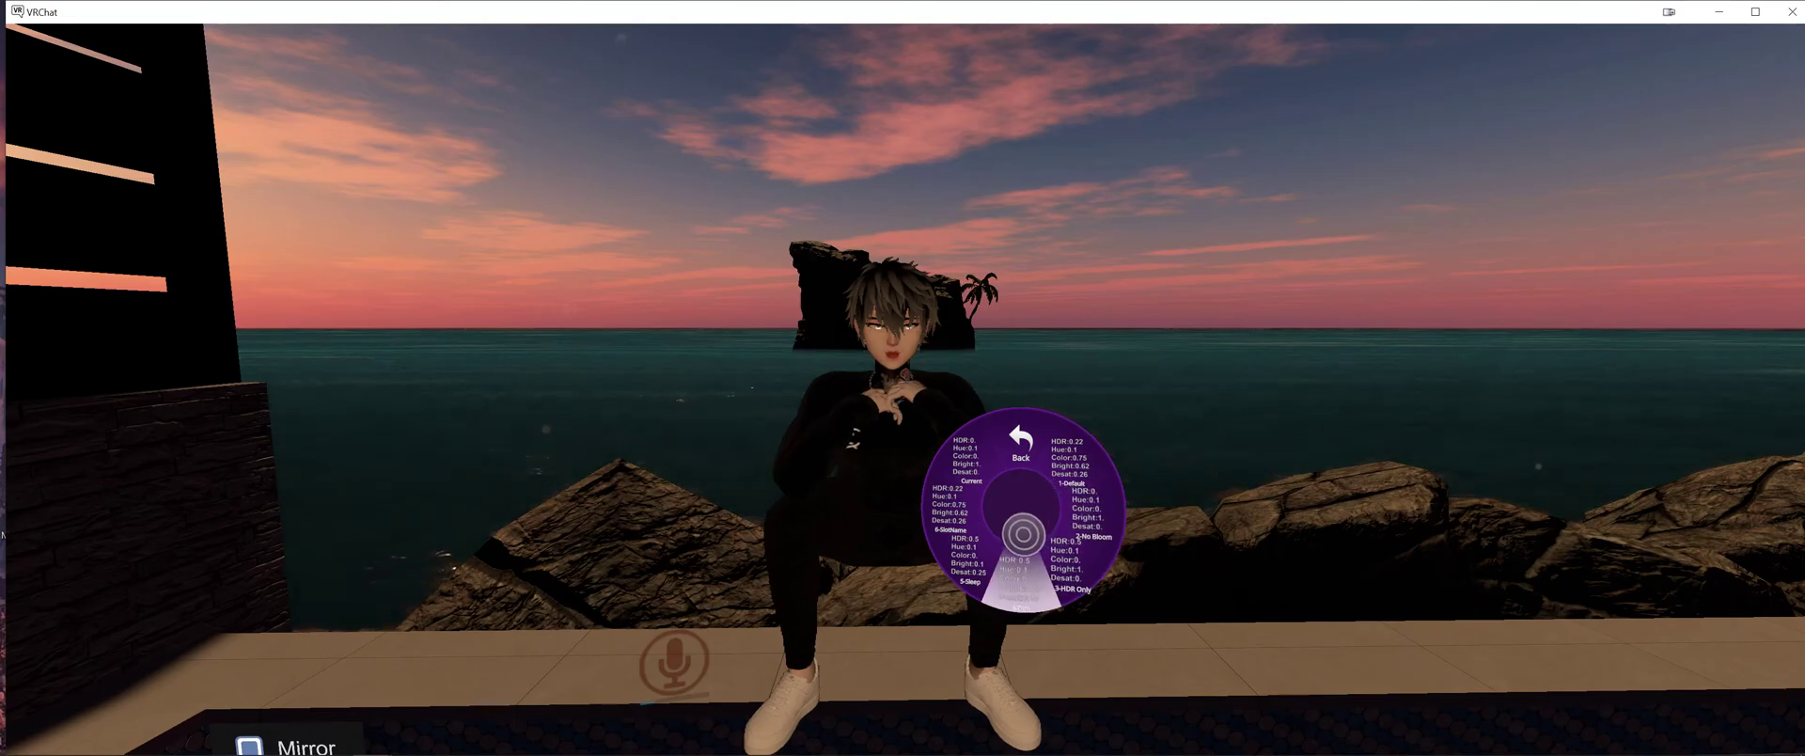
- Load the Flux preset 5-Sleep and return to the preset list
click(977, 553)
click(992, 514)
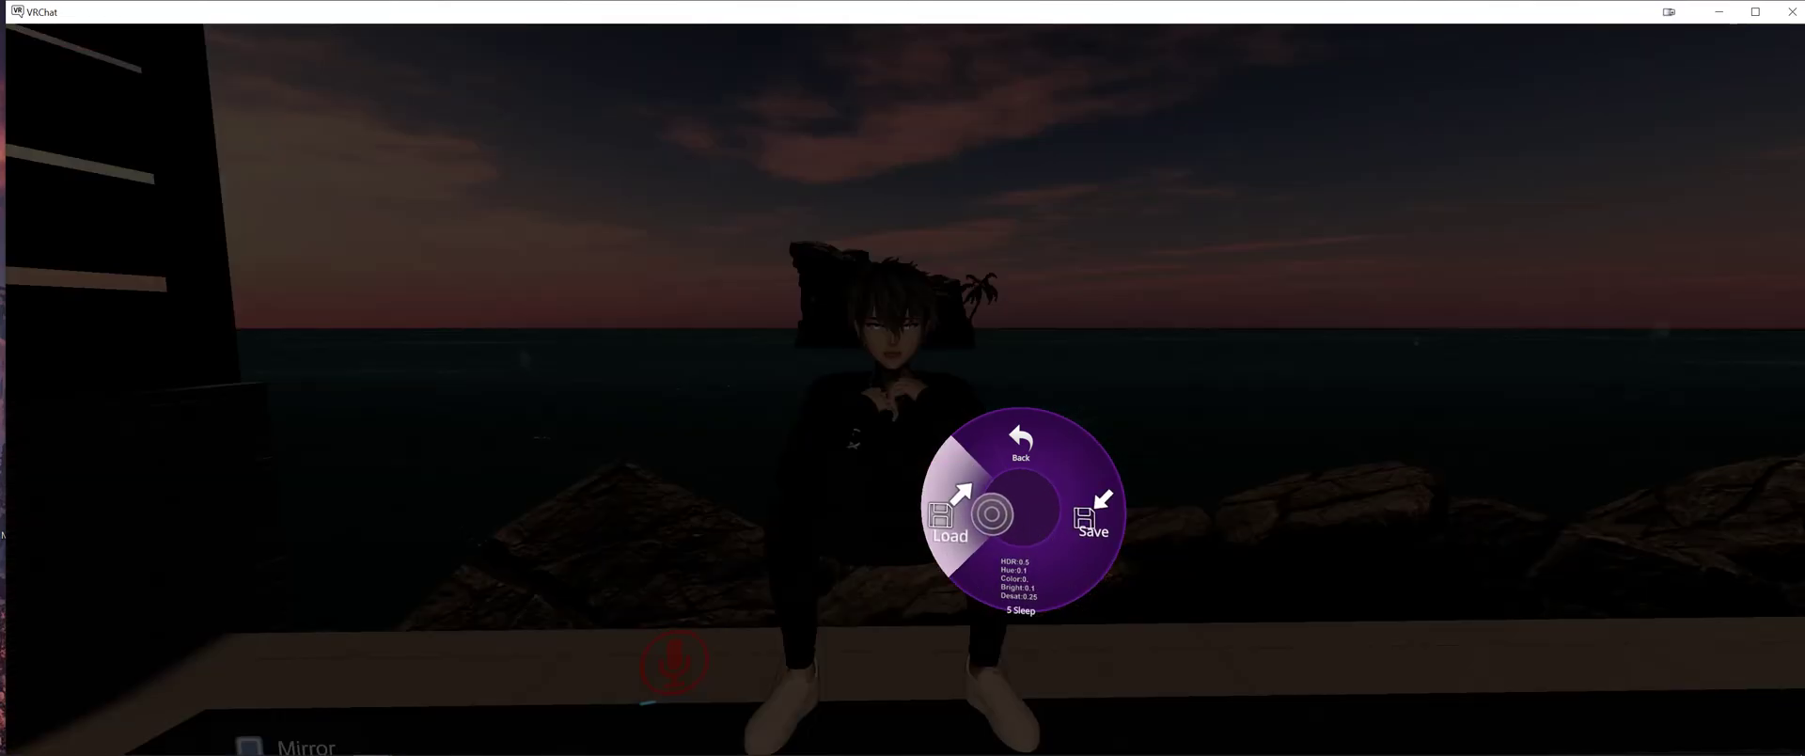
click(1028, 479)
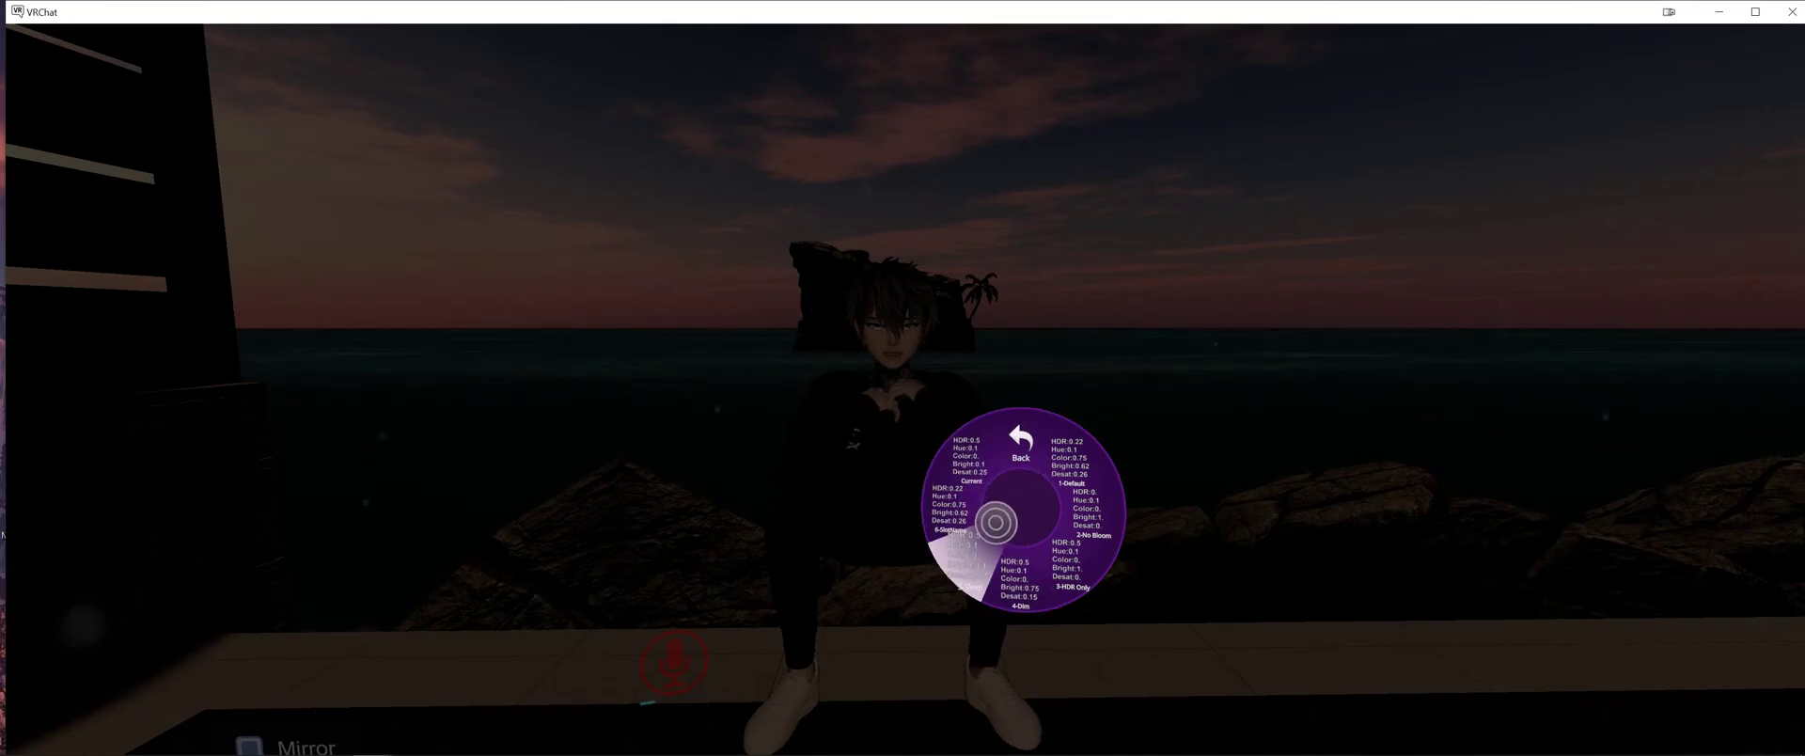
- Load the Flux preset 2-No Bloom and return to the main Flux controls
click(1049, 508)
click(952, 512)
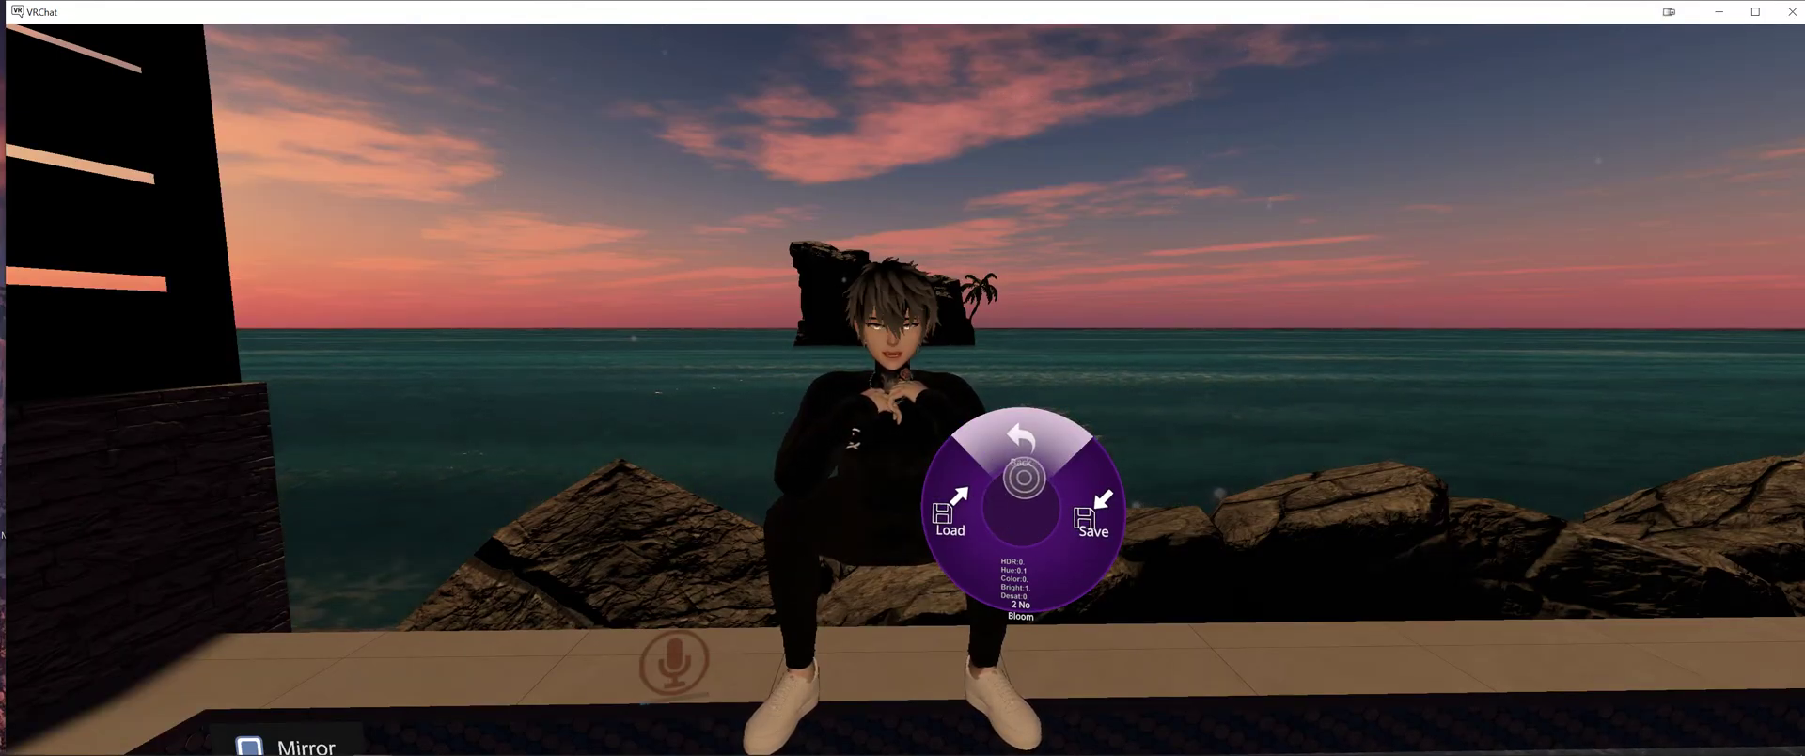
click(1023, 477)
click(1023, 478)
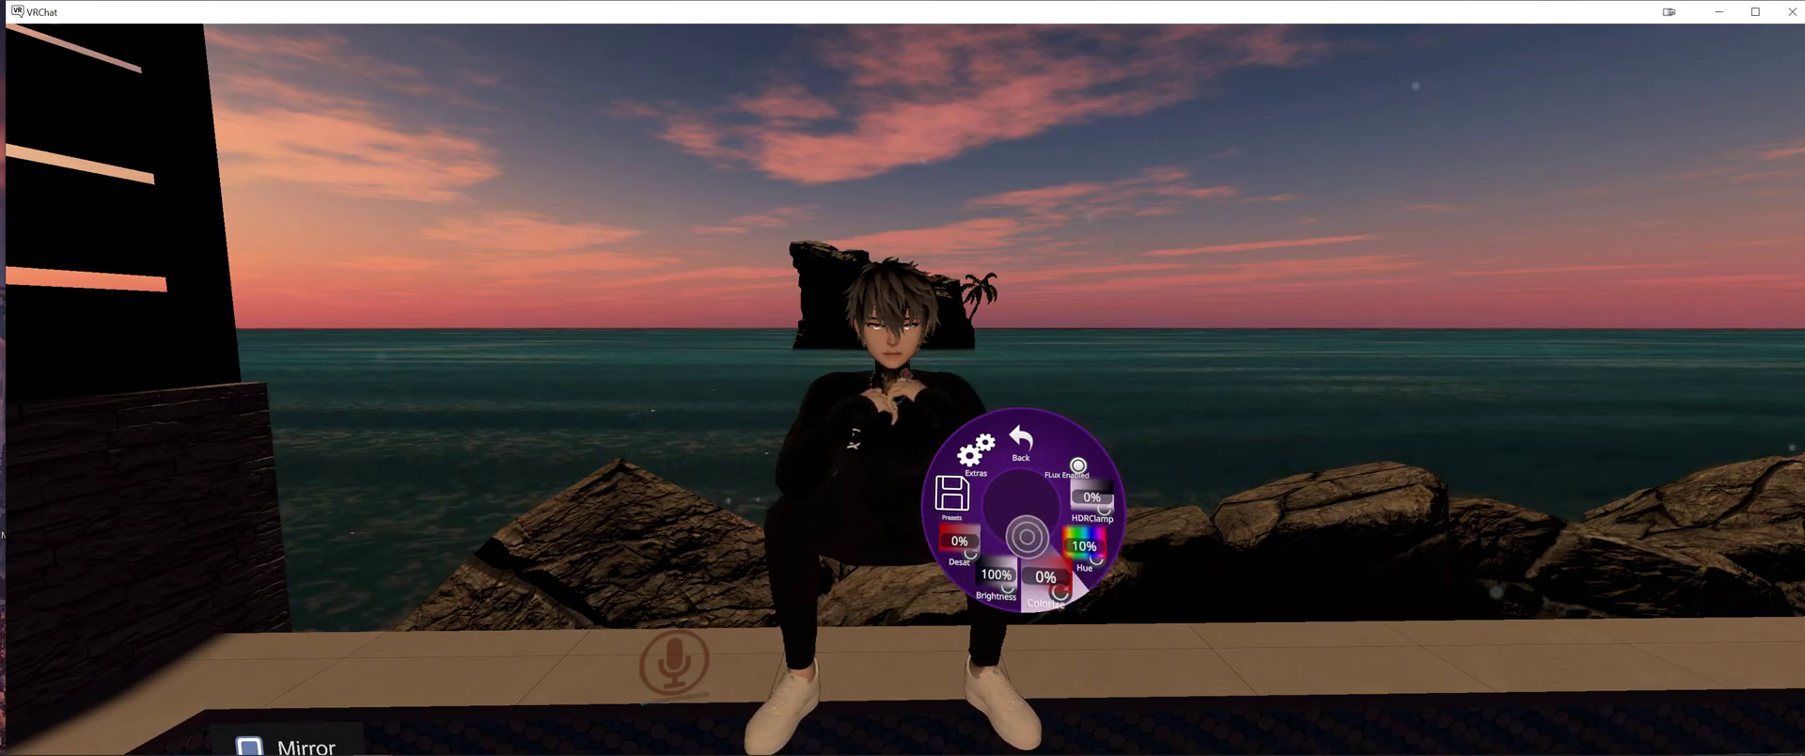
- Try the Flux color dial, leave the Flux submenu, and close the action menu
click(1046, 581)
drag(1025, 590, 1047, 550)
click(1046, 550)
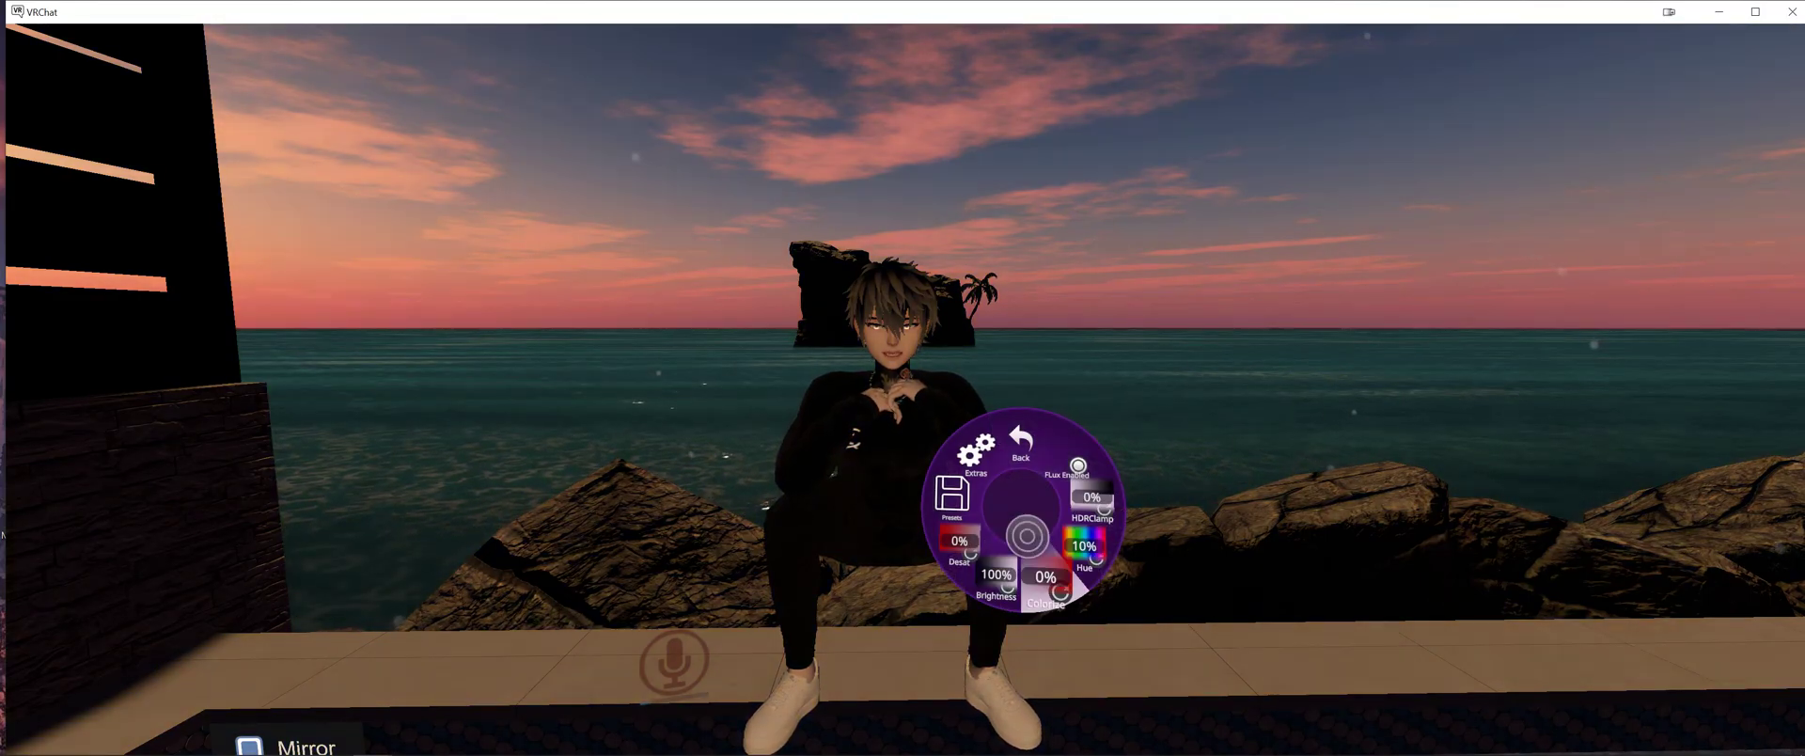
click(1016, 476)
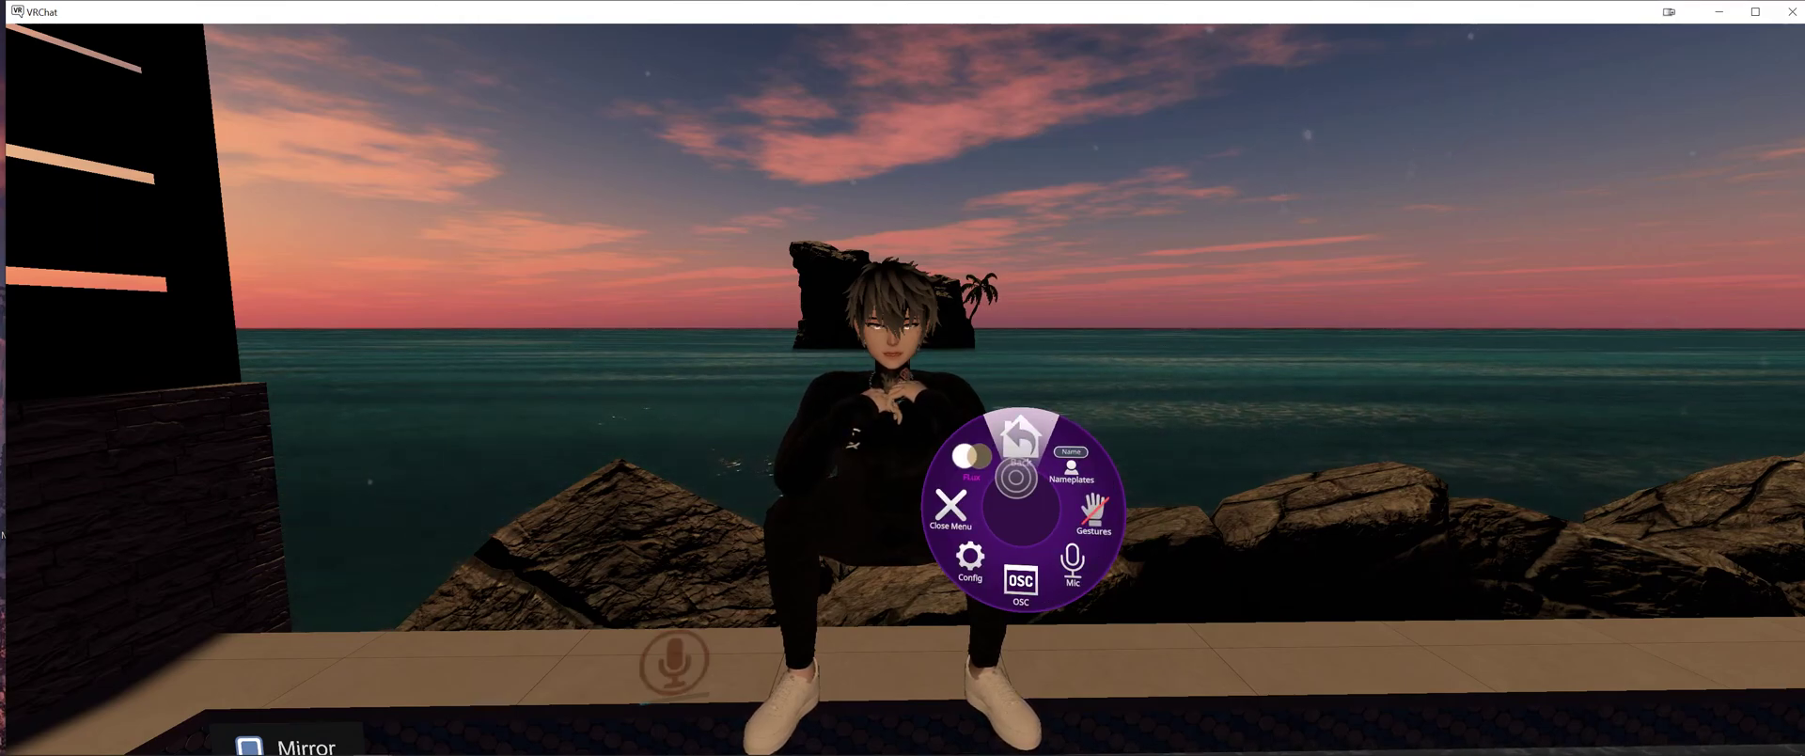
key(r)
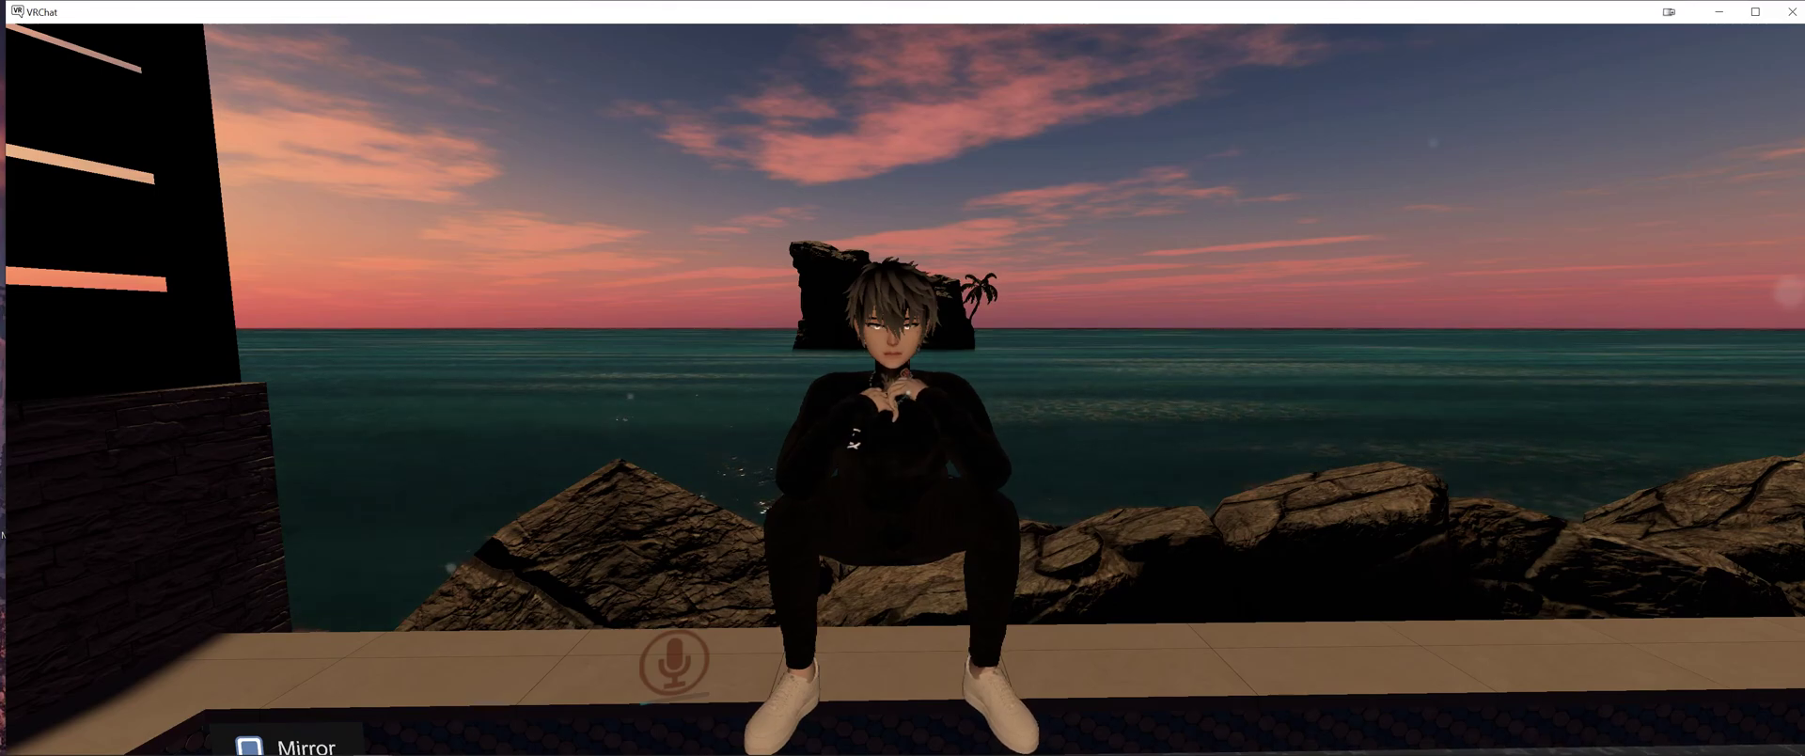
- Expand the Join Notifier section in the mod settings, review its join and leave notification options, and close the menu
key(Escape)
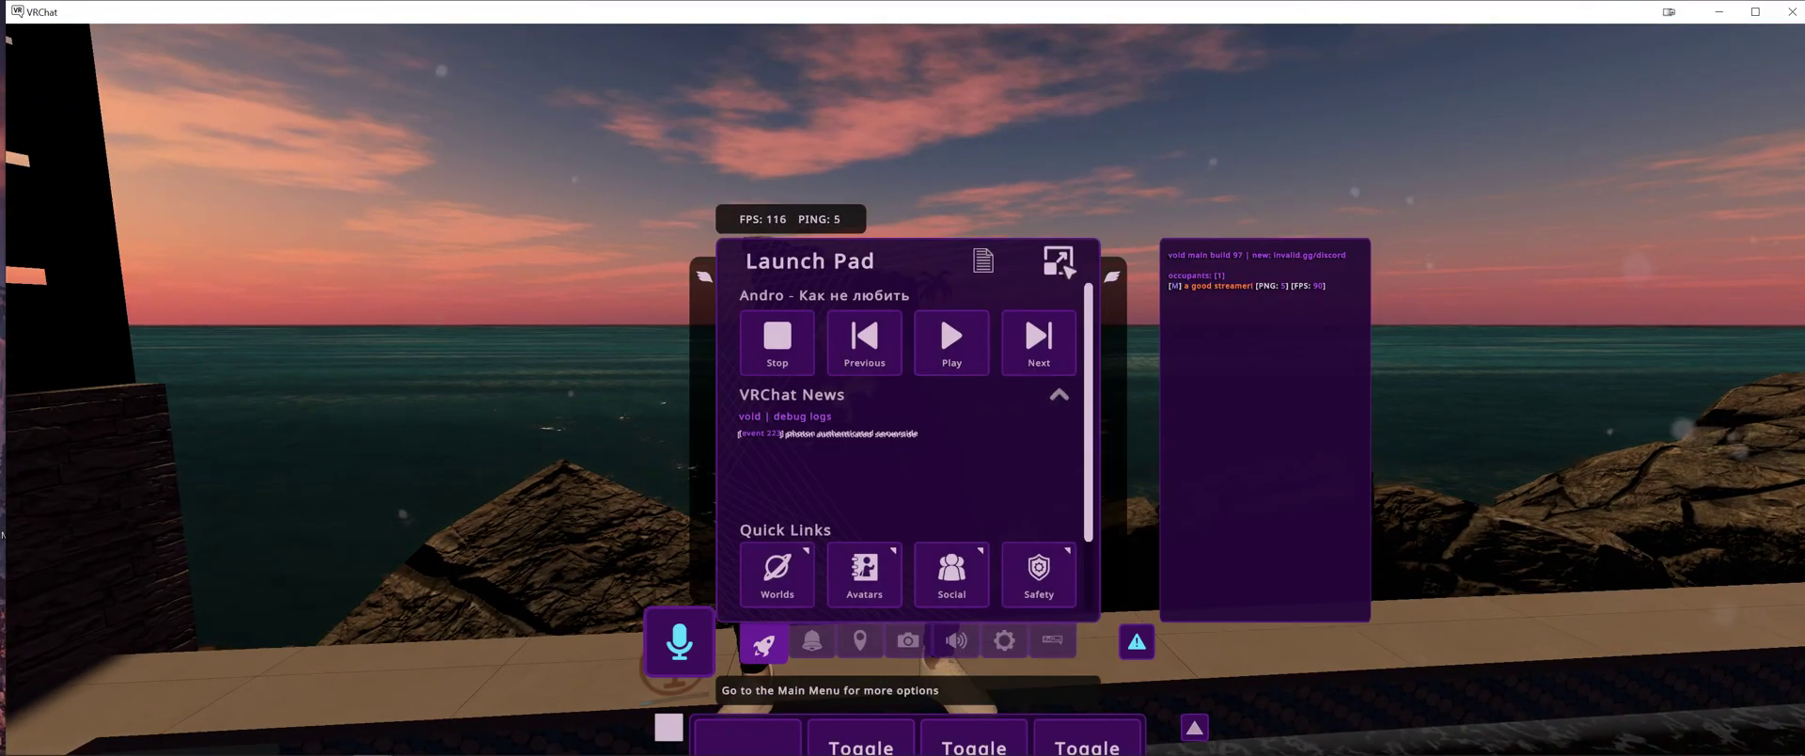
click(1004, 641)
click(1059, 261)
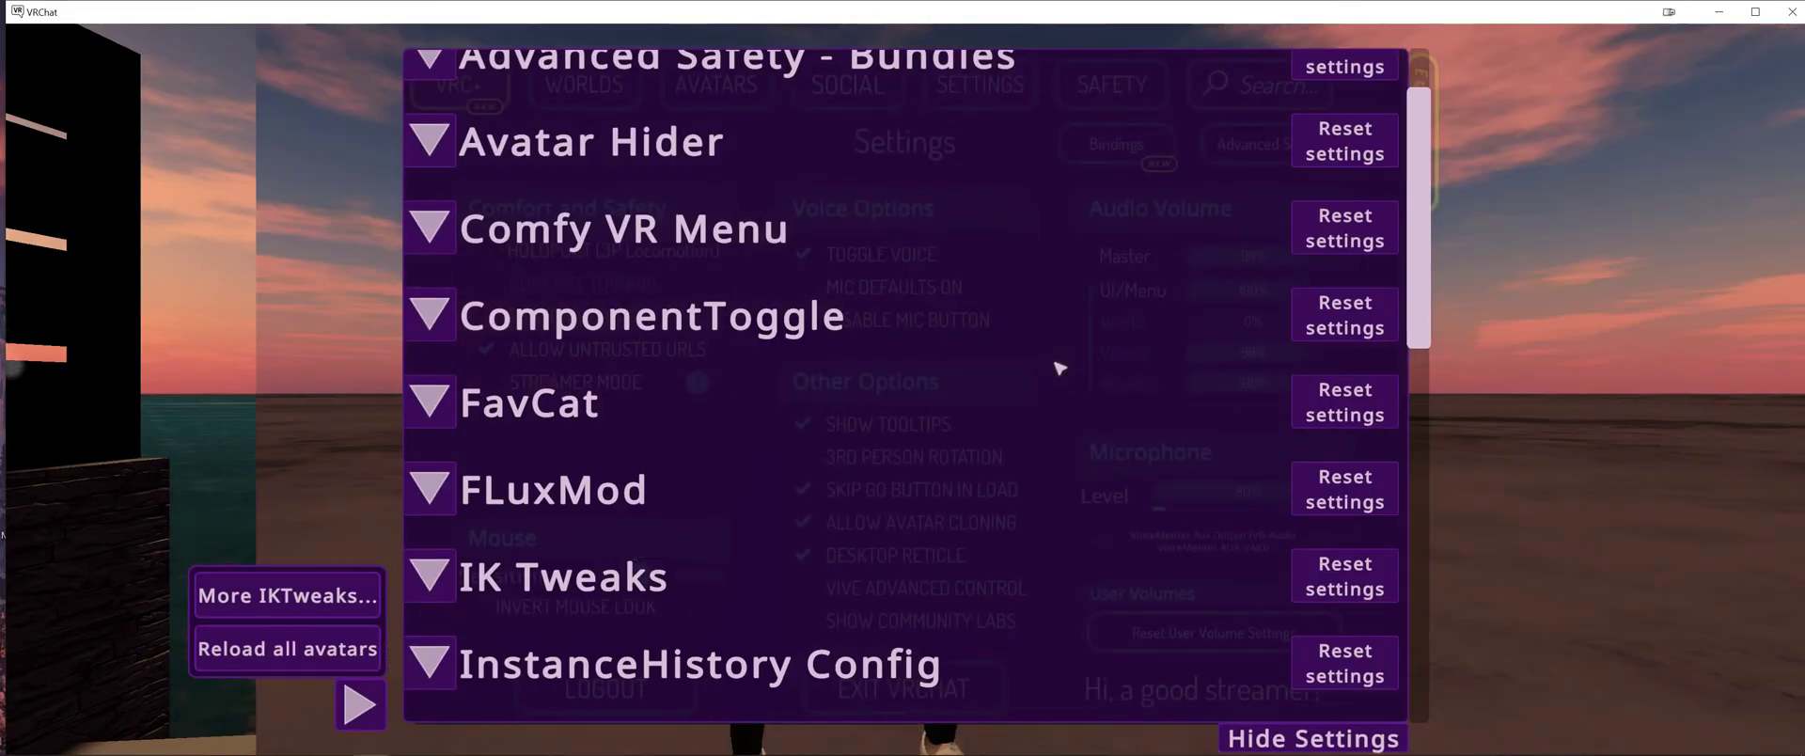
scroll(1059, 362, down, 5)
scroll(460, 570, down, 1)
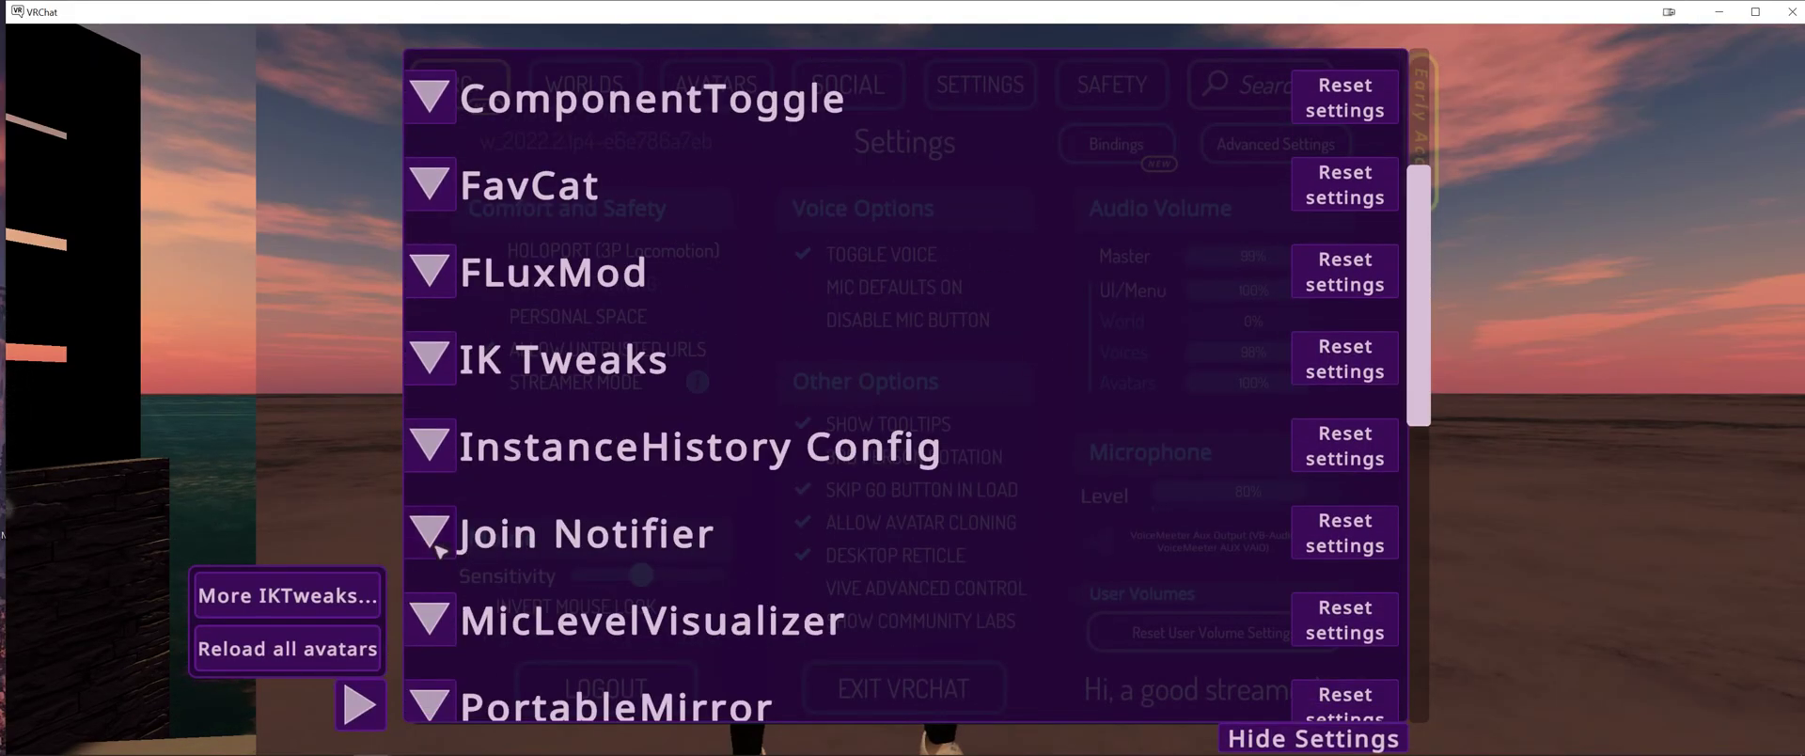
click(435, 541)
scroll(900, 586, down, 3)
scroll(768, 605, down, 3)
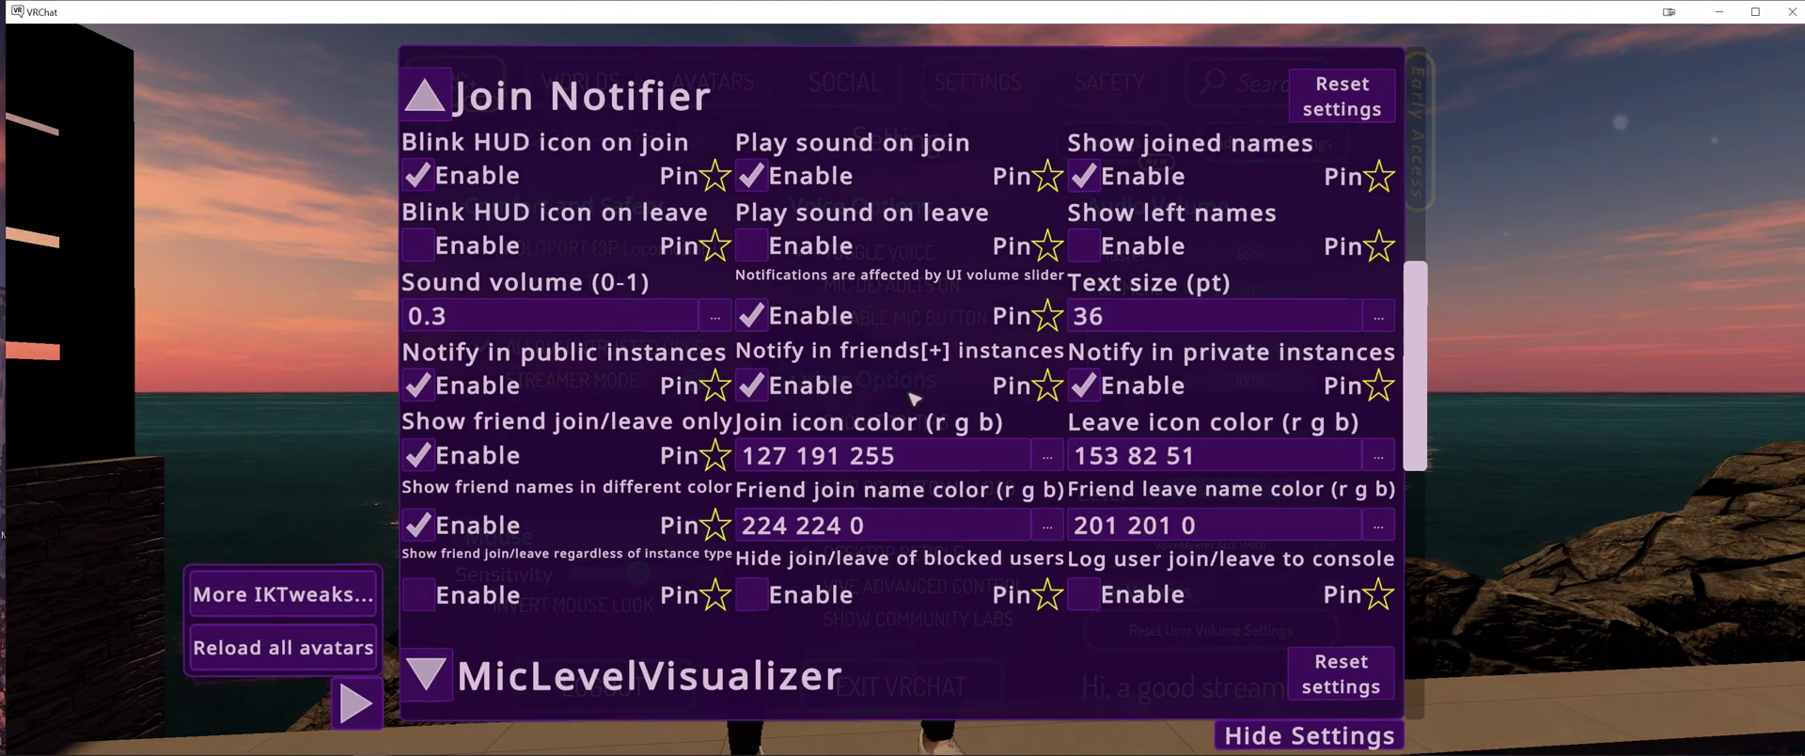
key(Escape)
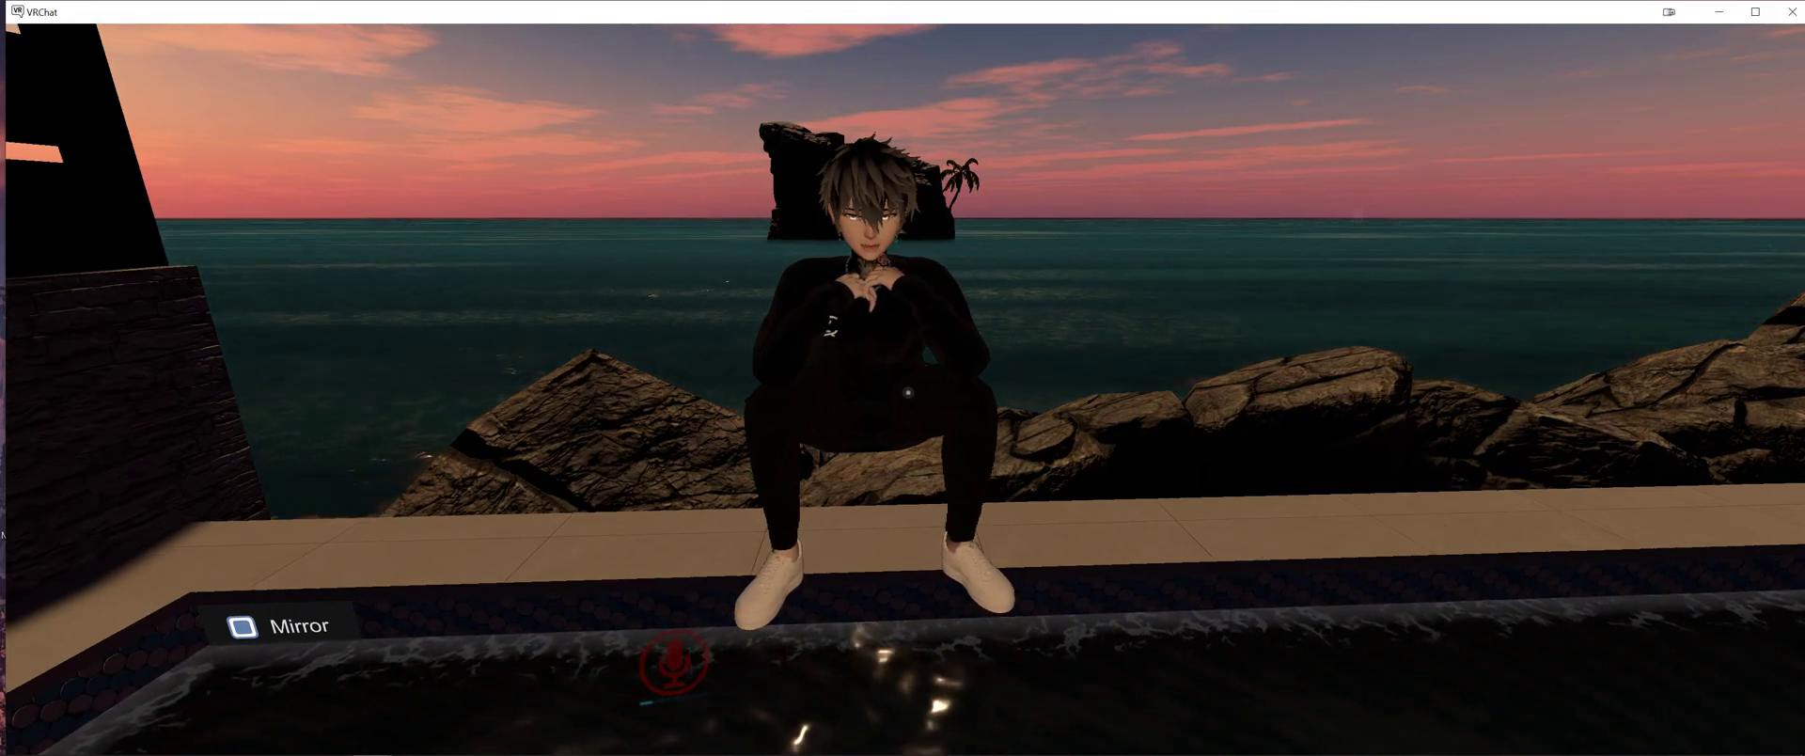
- Expand MicLevelVisualizer in the mod settings, set its slider orientation to Vertical, and close the menu
key(Escape)
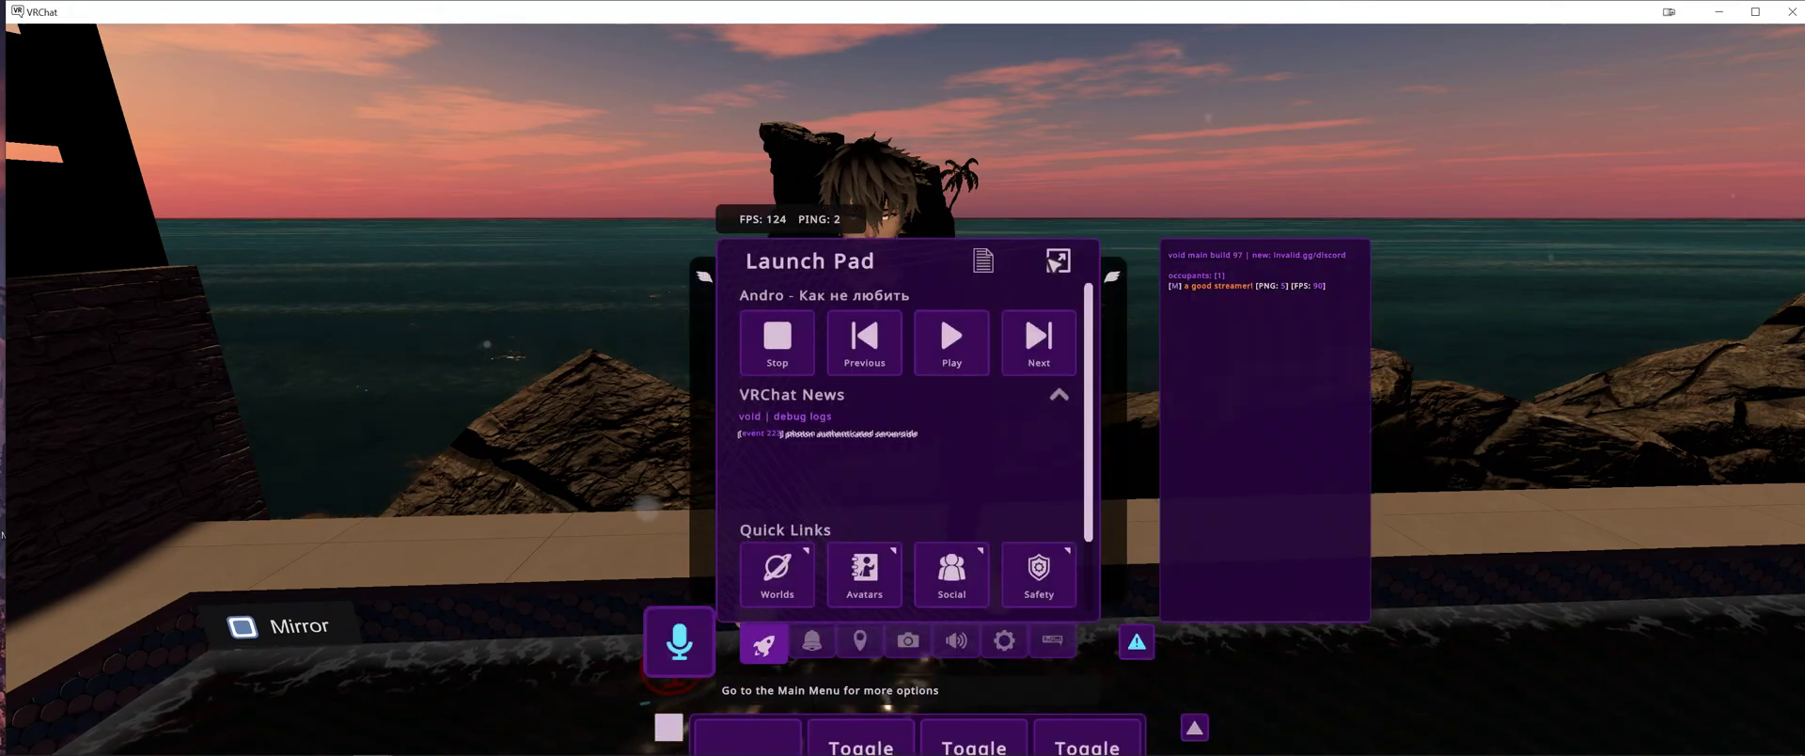
click(1057, 261)
click(975, 81)
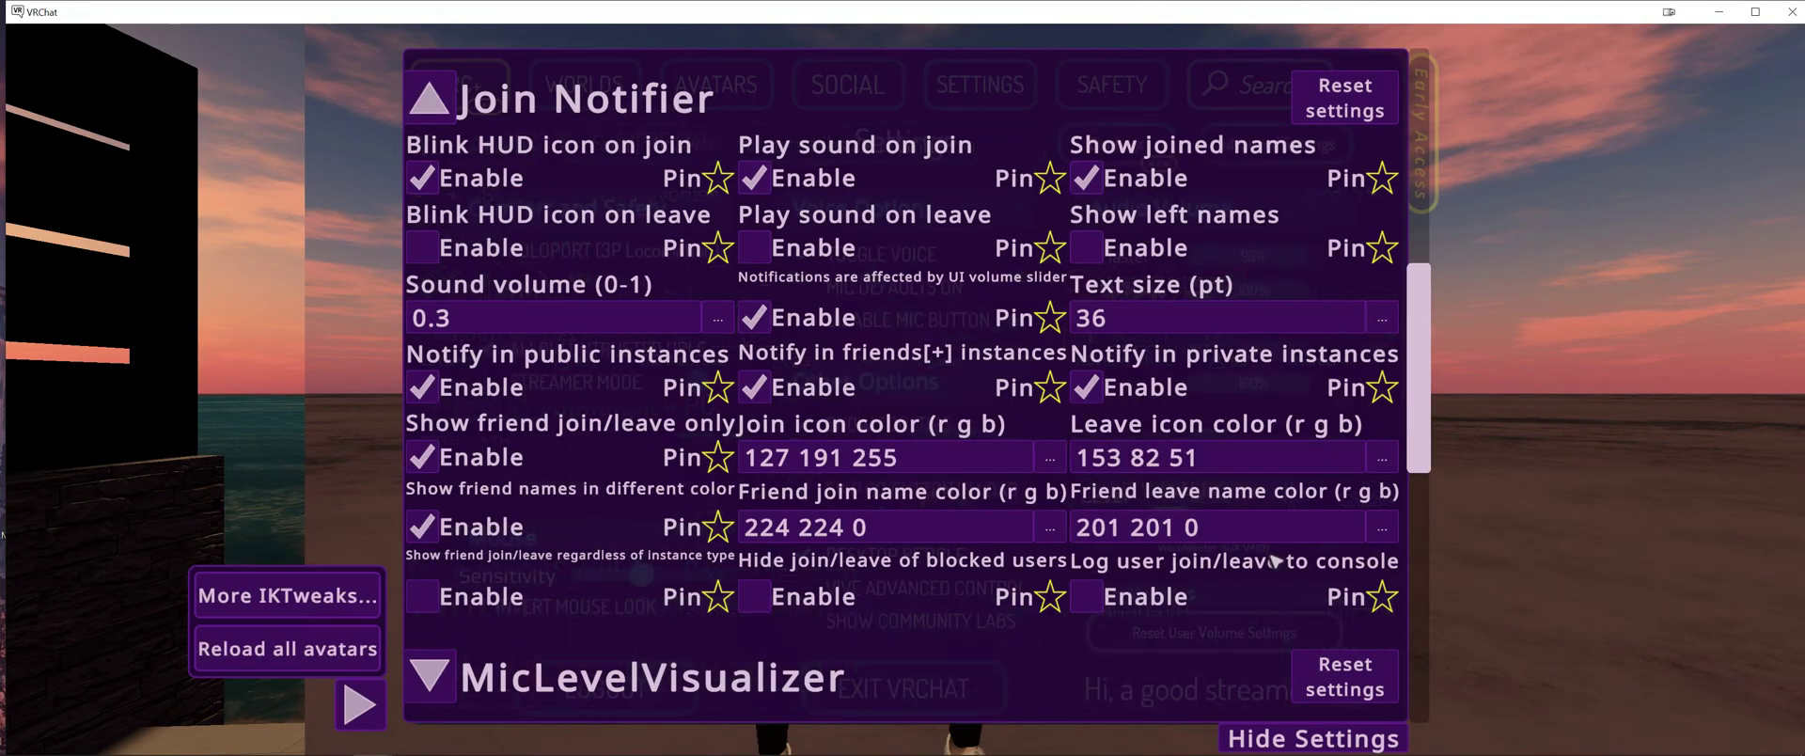
scroll(566, 389, down, 10)
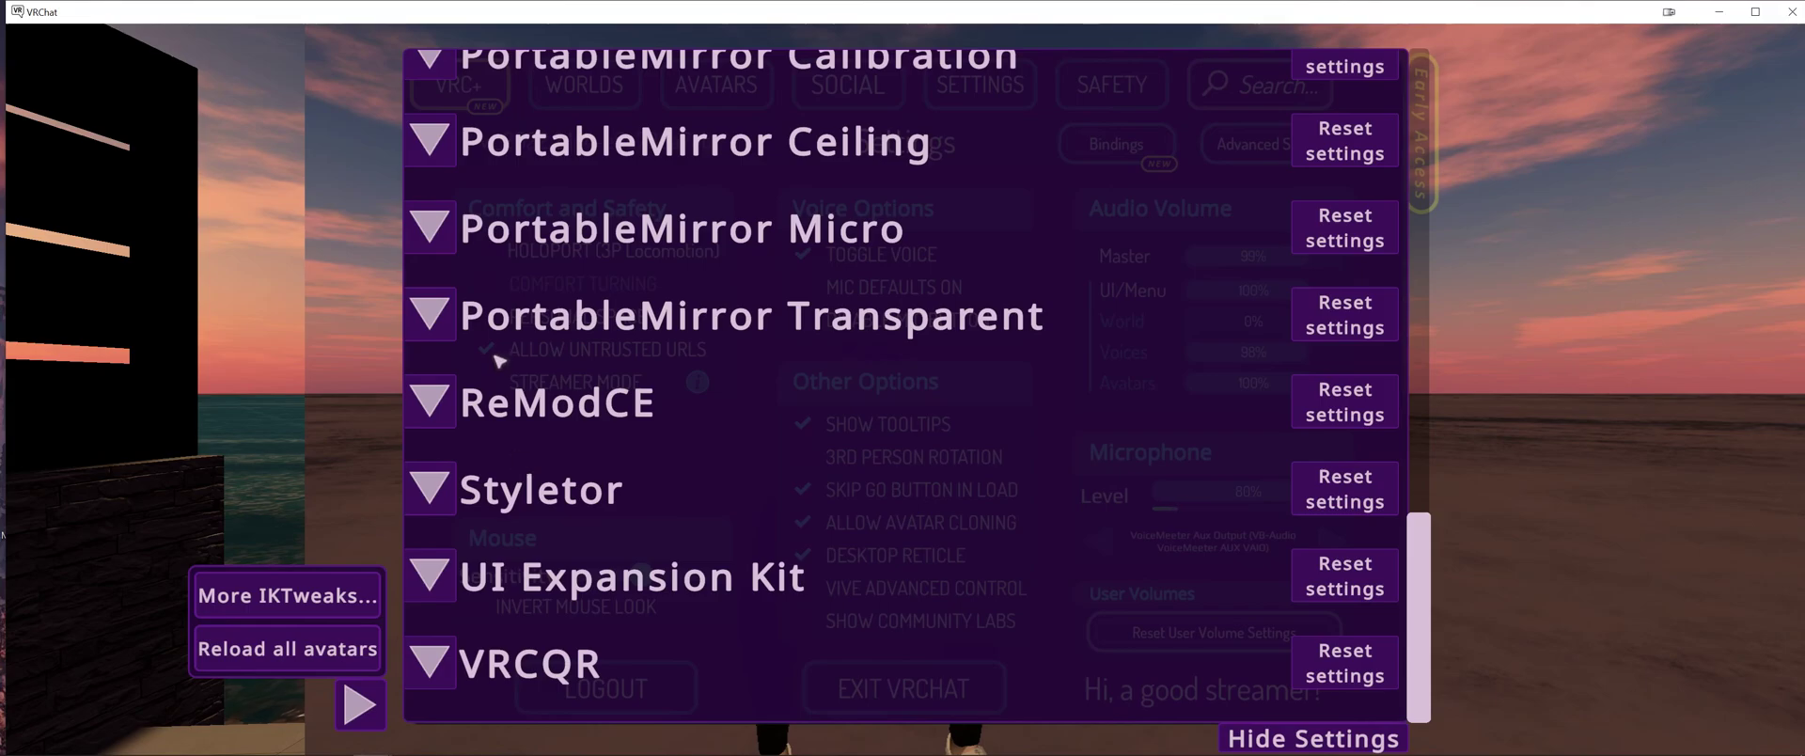
scroll(561, 592, up, 5)
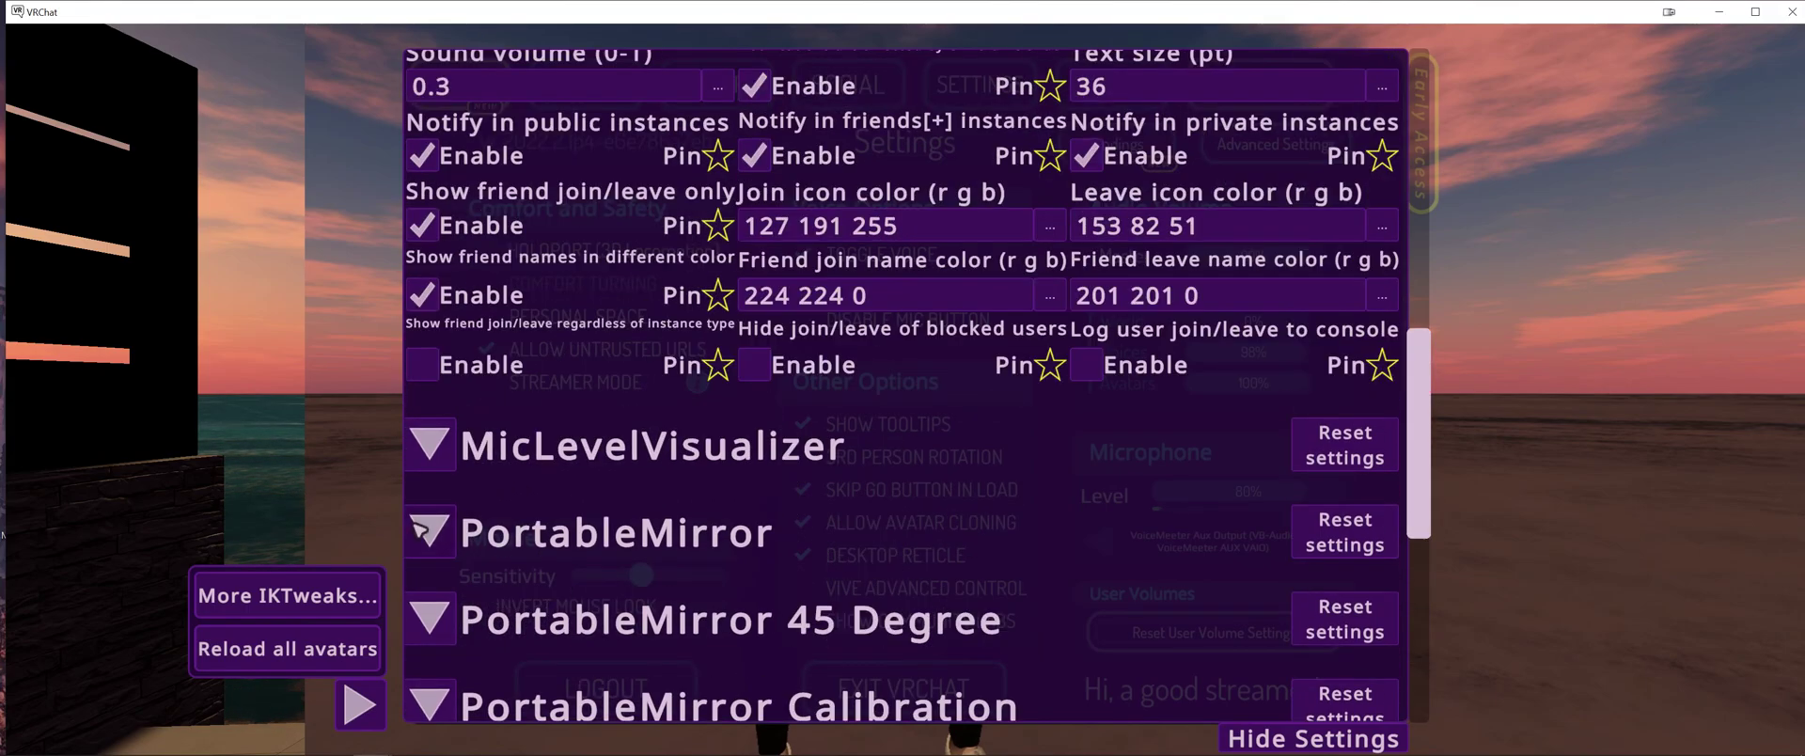
click(431, 445)
click(539, 527)
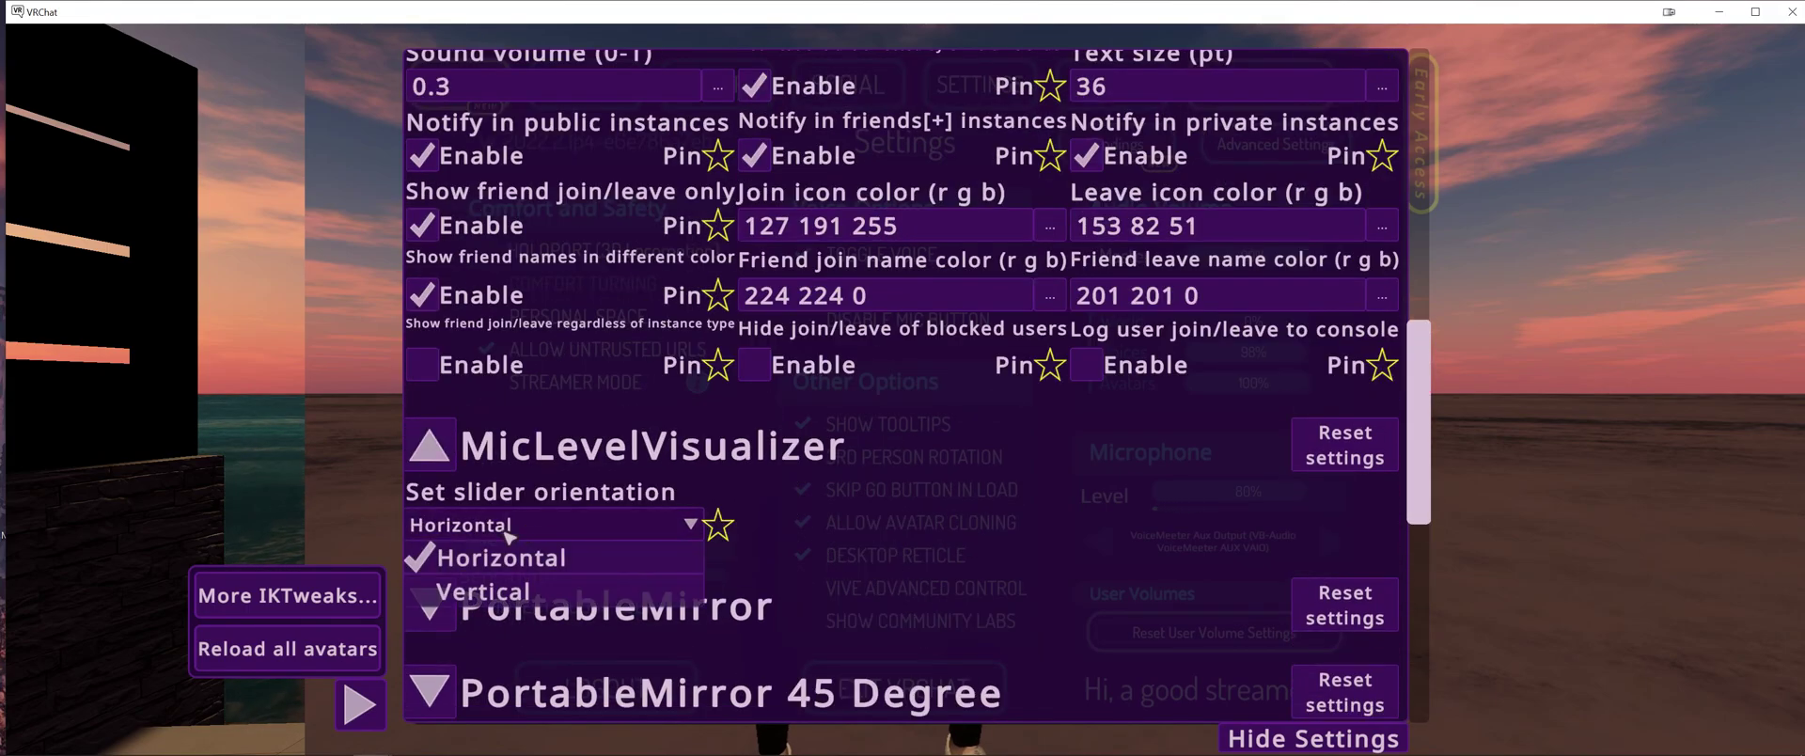
click(466, 593)
key(Escape)
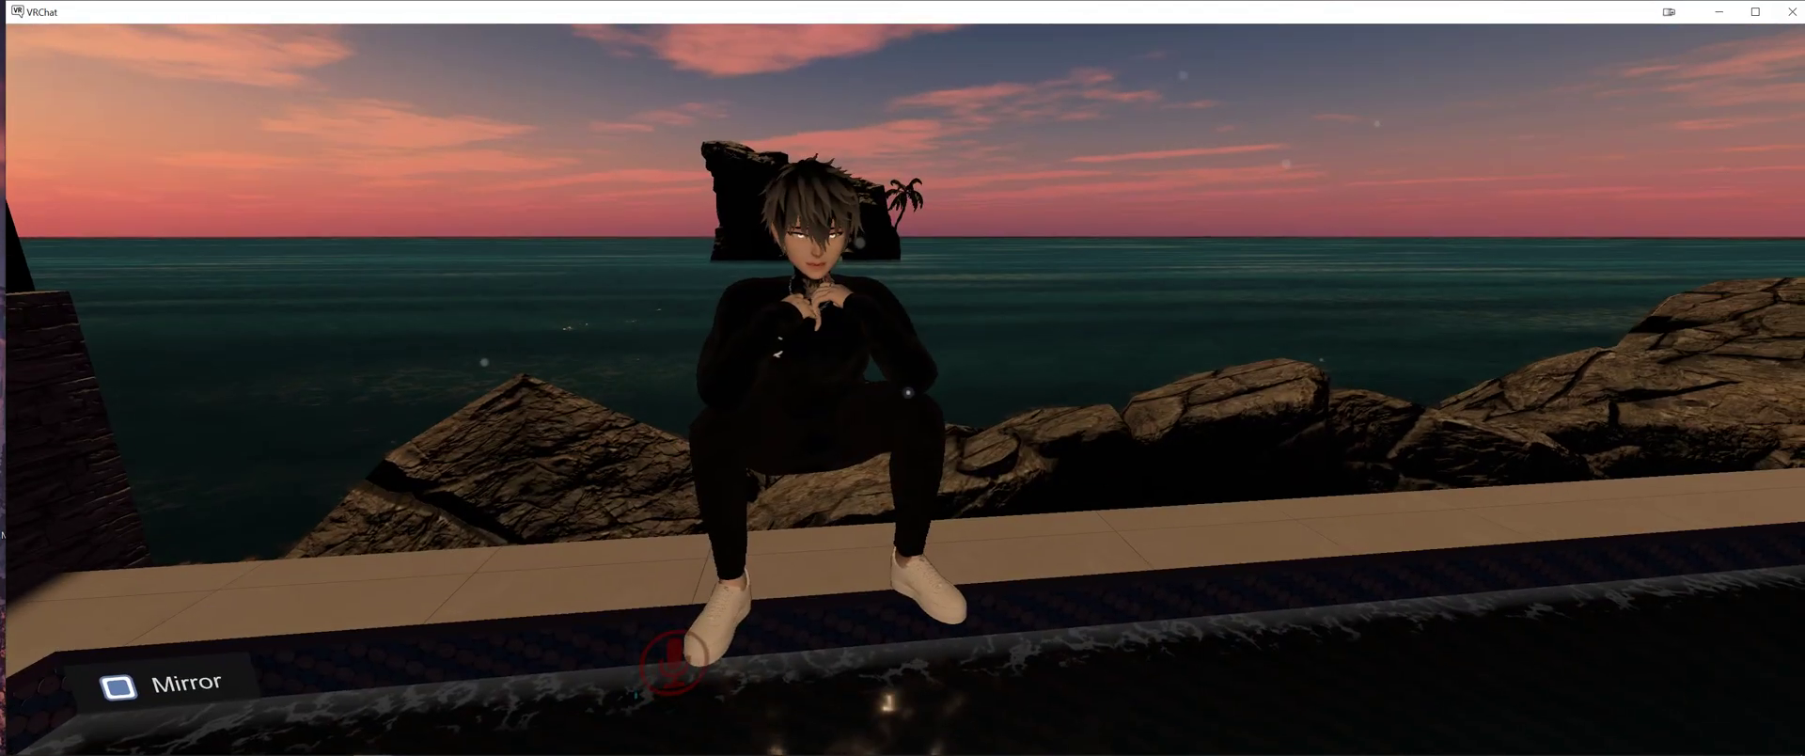